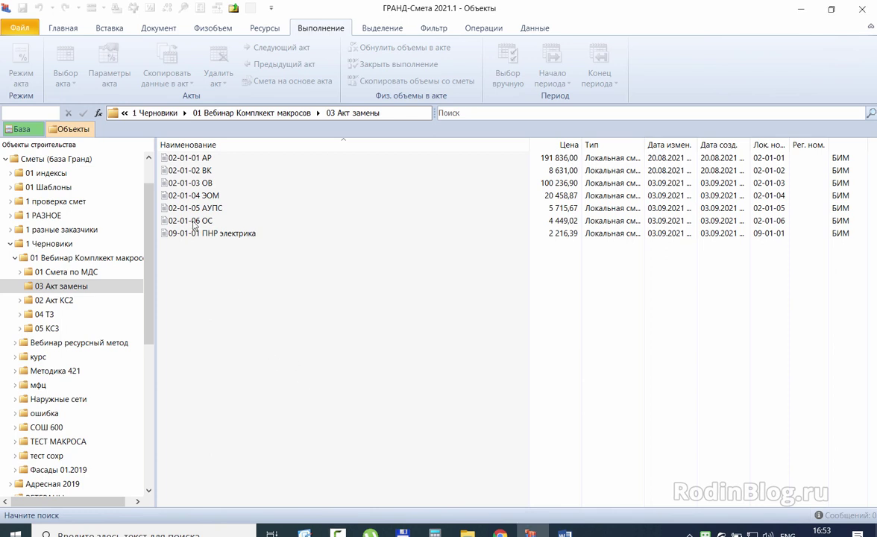
- Select all the local estimates in the 03 Акт замены folder, from 02-01-01 АР through 09-01-01 ПНР электрика
key("ctrl+a")
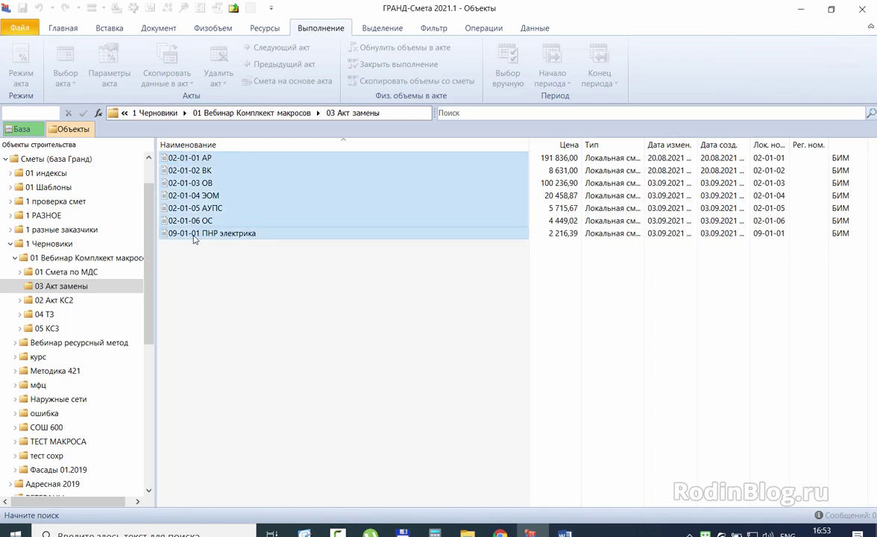
left_click(192, 244)
left_click(199, 162)
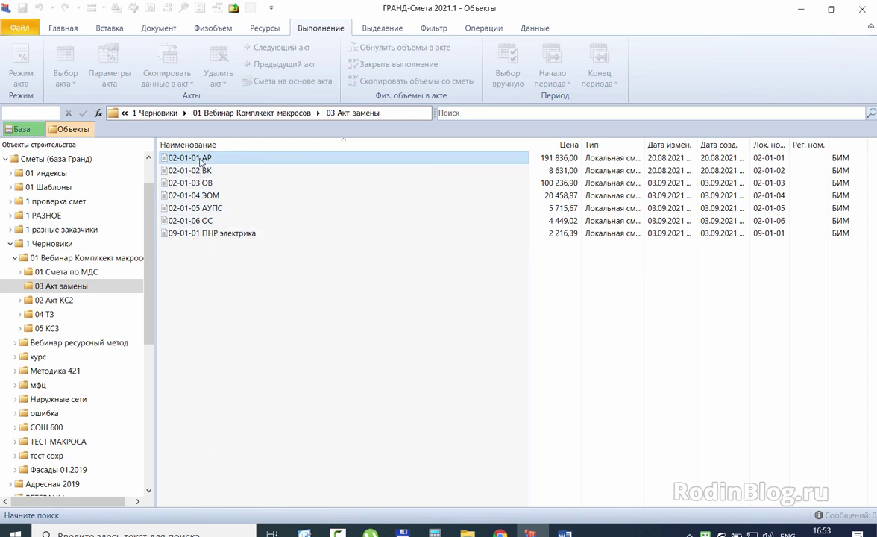
left_click(193, 237, "shift")
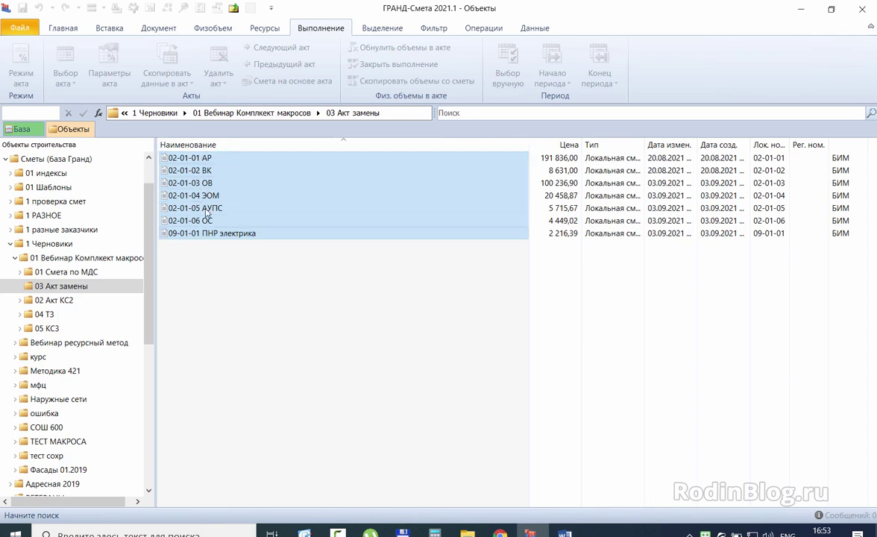
left_click(202, 173)
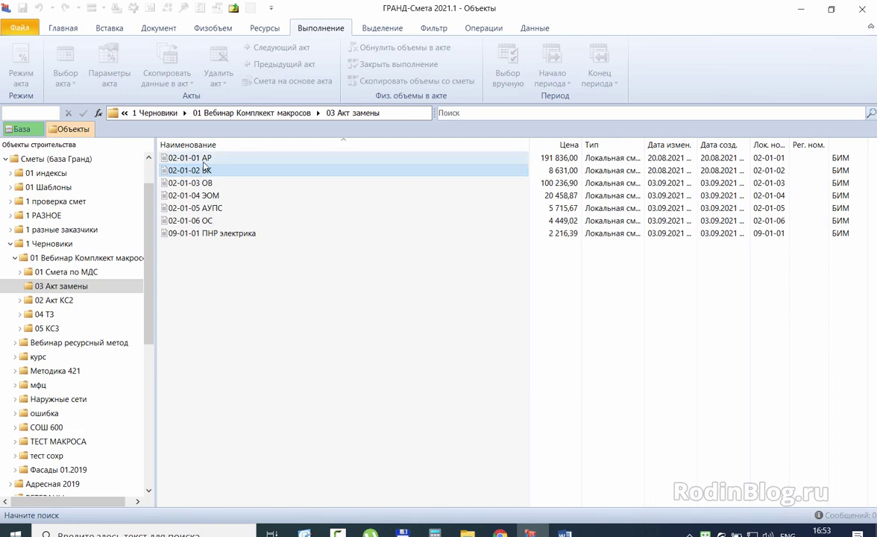
- Open the 02-01-01 АР estimate, look at its first demolition item, and close the estimate
left_click(203, 162)
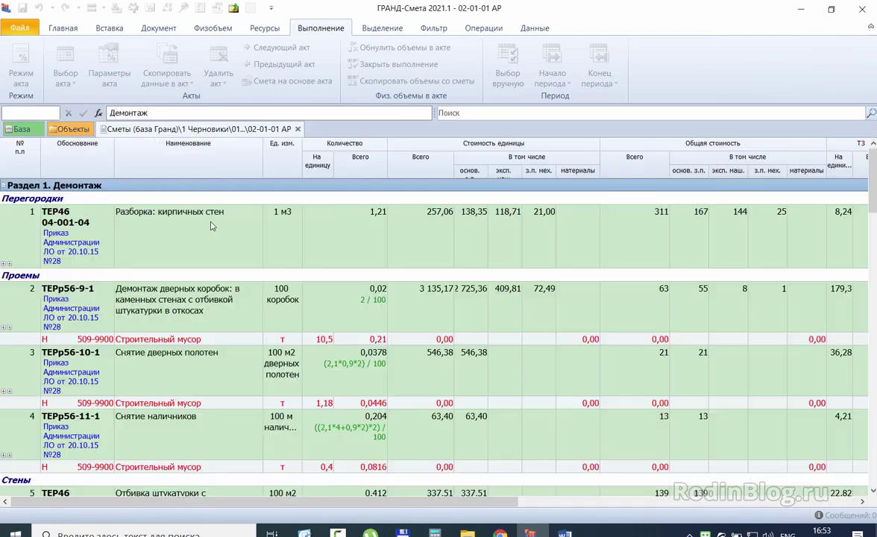
double_click(188, 161)
left_click(211, 225)
key("Down")
key("Up")
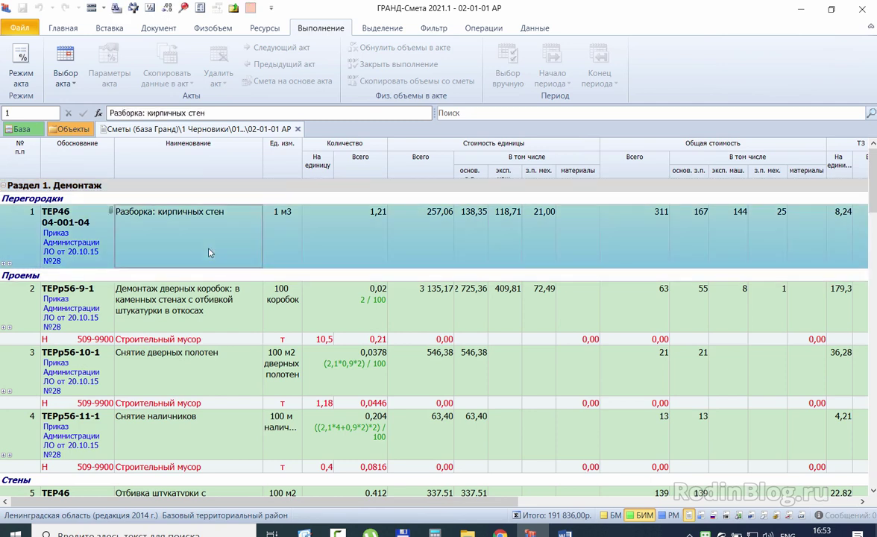
left_click(298, 130)
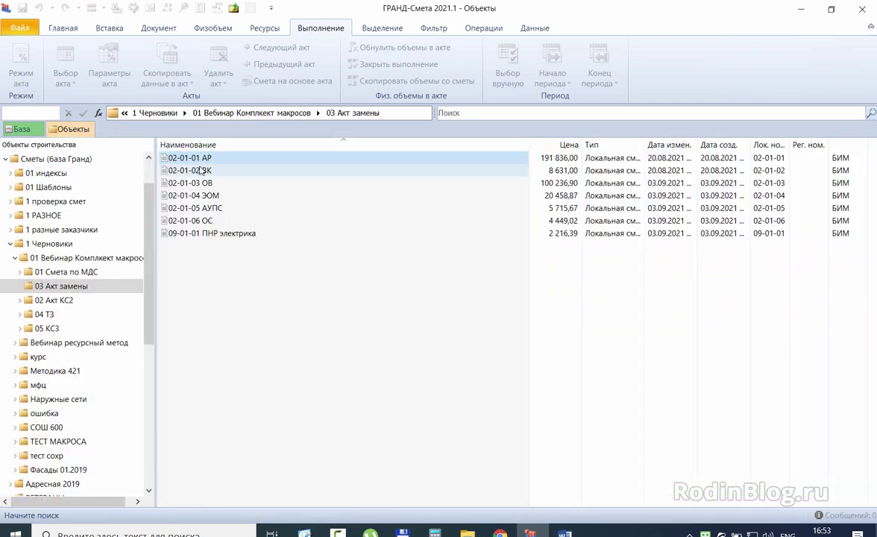
- Duplicate the 02-01-01 АР estimate in the same folder and delete the copy
left_click(202, 160)
key("ctrl+c")
key("ctrl+v")
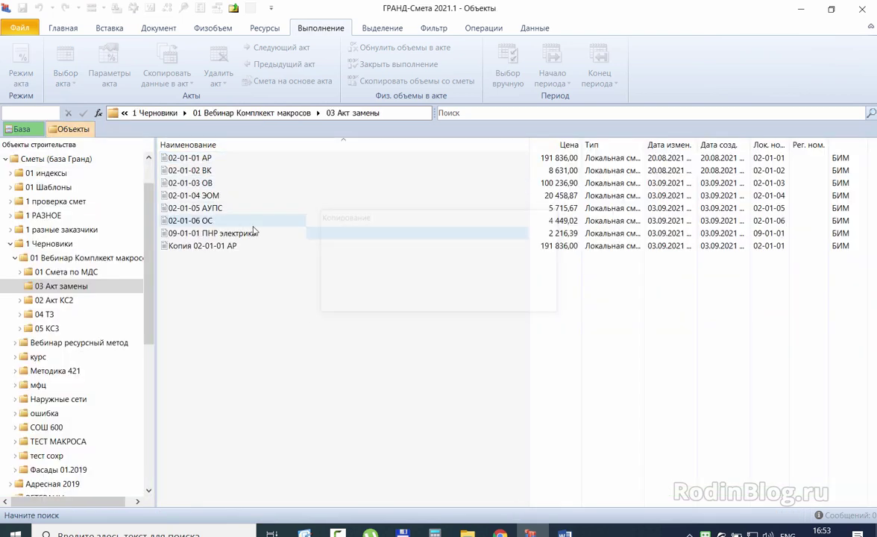
left_click(192, 248)
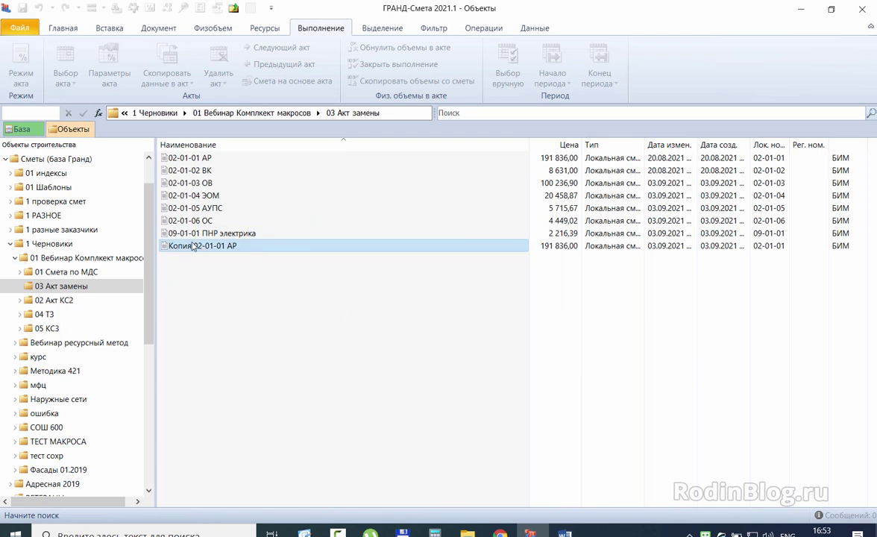
key("Delete")
key("Return")
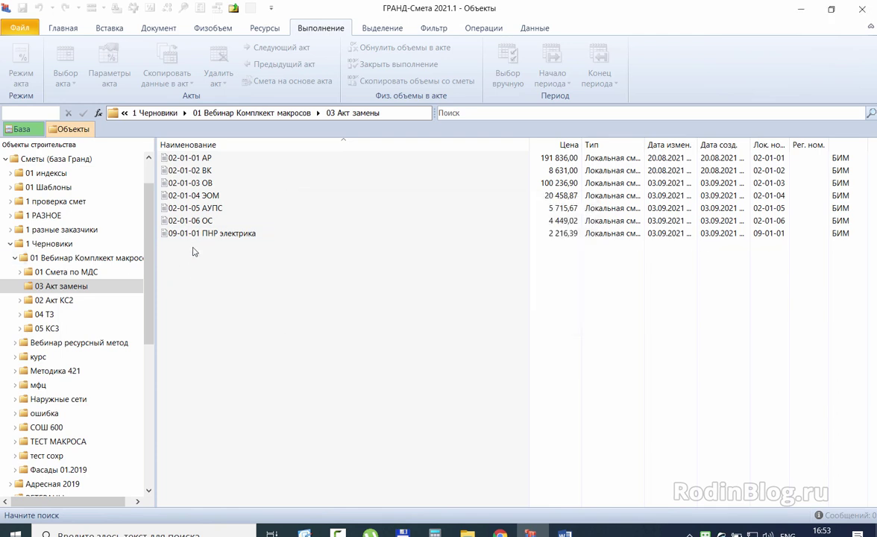
- Reopen the 02-01-01 АР estimate and inspect the total quantities of items 1 and 2 in Раздел 1. Демонтаж
double_click(195, 161)
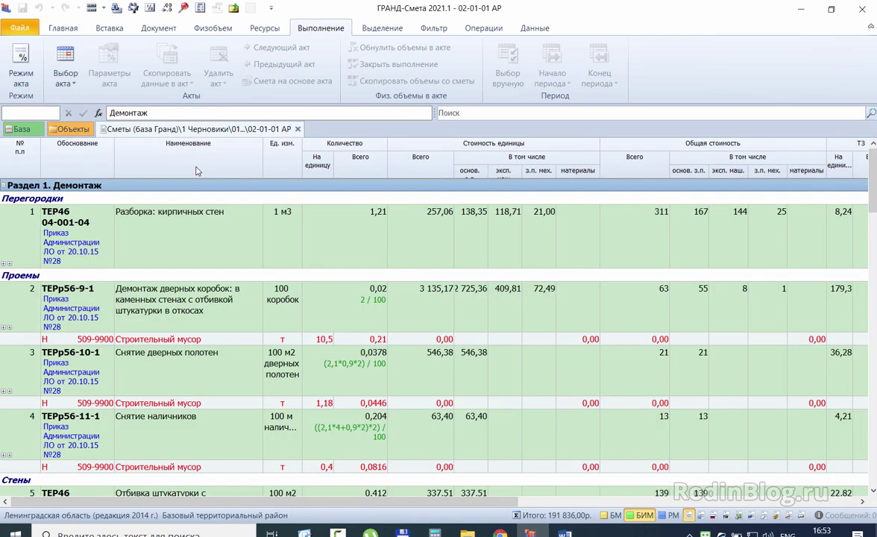
left_click(337, 240)
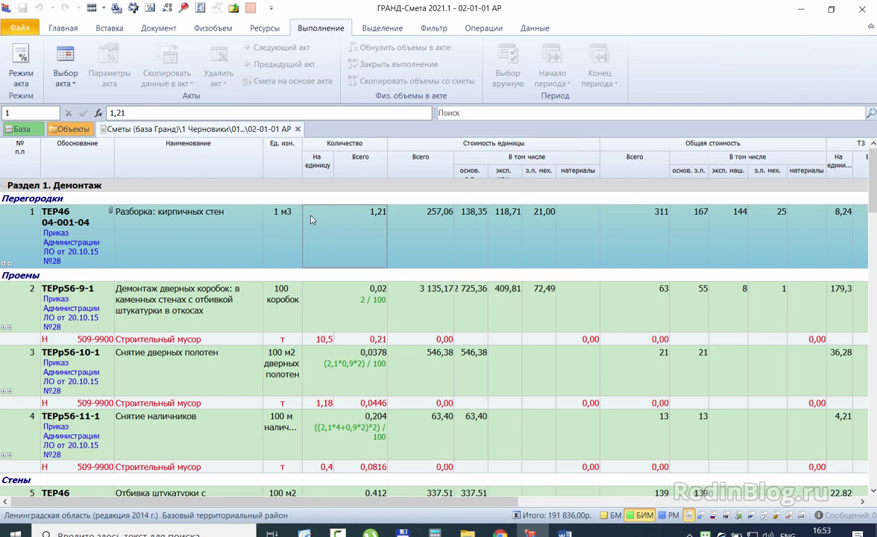
double_click(354, 219)
left_click(239, 231)
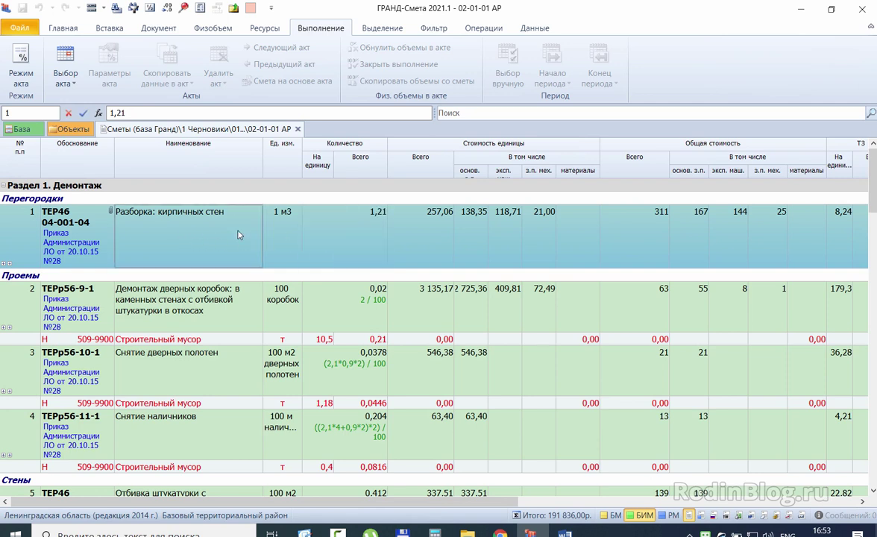
left_click(335, 235)
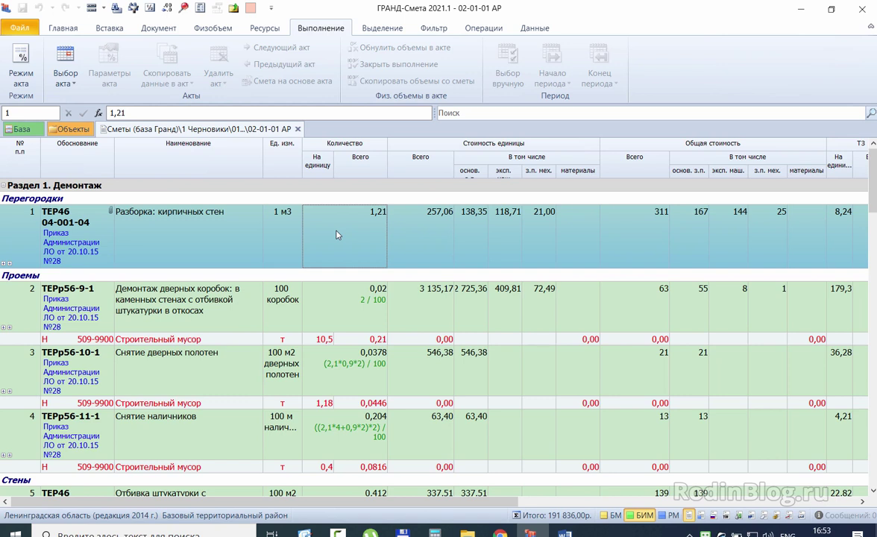
left_click(365, 286)
key("Up")
left_click(366, 299)
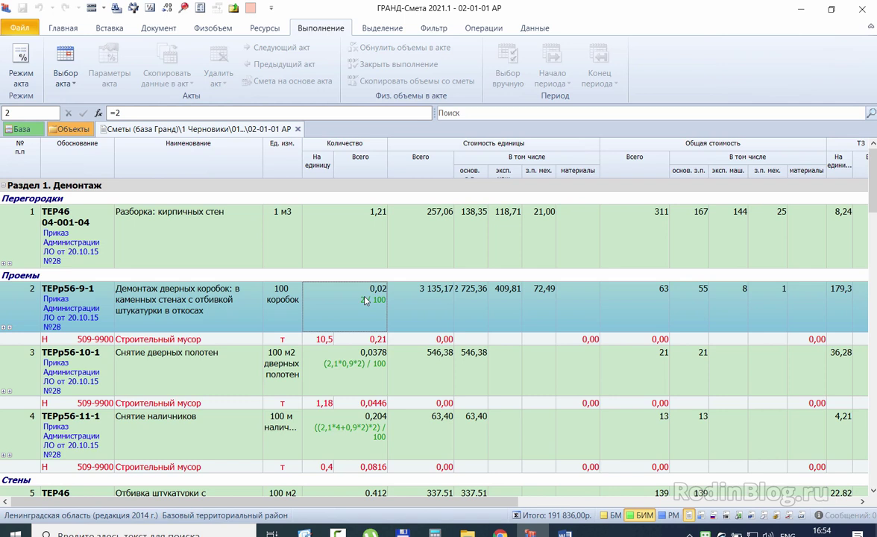
left_click(356, 247)
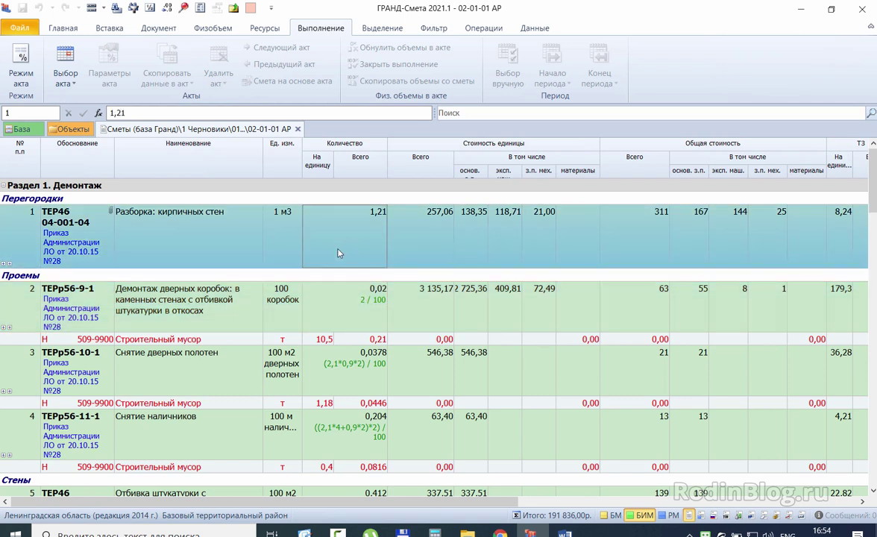
- Switch to the Excel workbook 02-01-01 АР - 01 Акт зам1.xlsx and examine the act's title, representatives, contract paragraph and estimate name
key("alt+Tab")
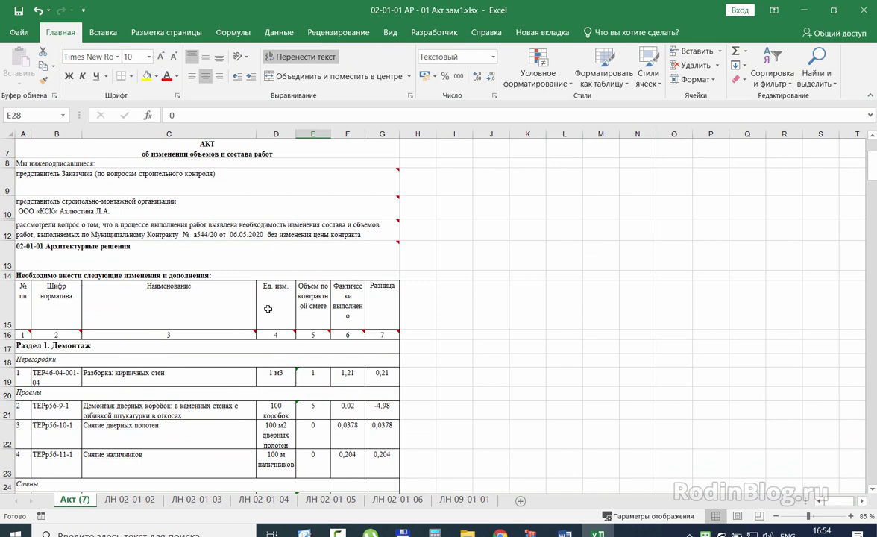
scroll(246, 284, "up", 2)
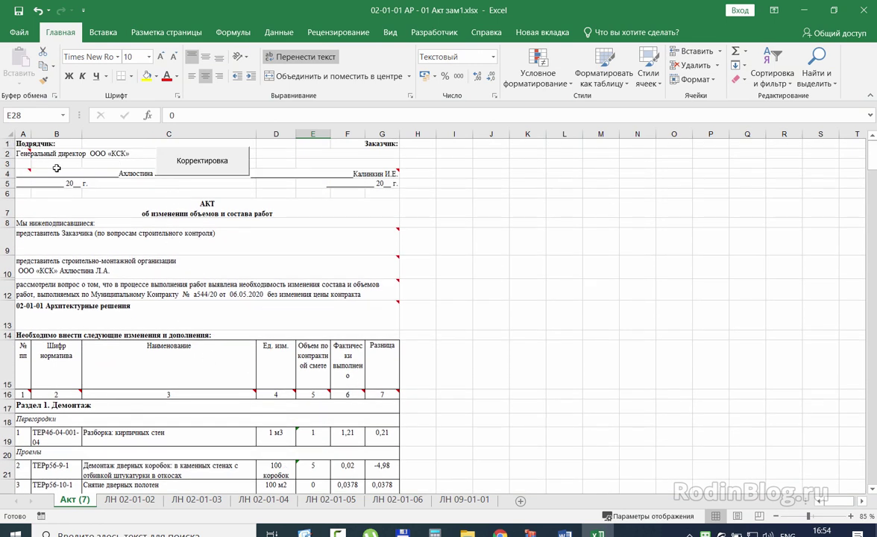
mouse_move(54, 155)
left_mouse_down()
mouse_move(358, 182)
mouse_move(212, 215)
left_mouse_up()
left_click(213, 214)
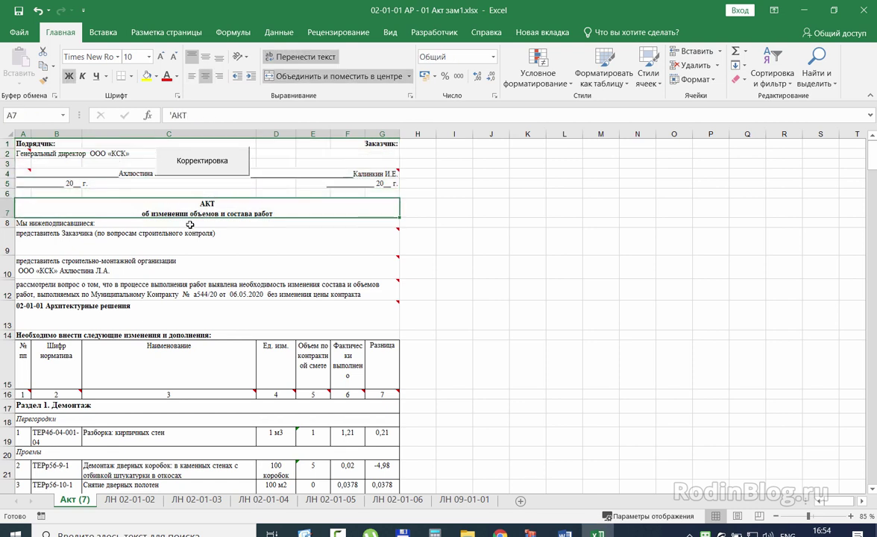
left_click_drag(32, 229, 33, 298)
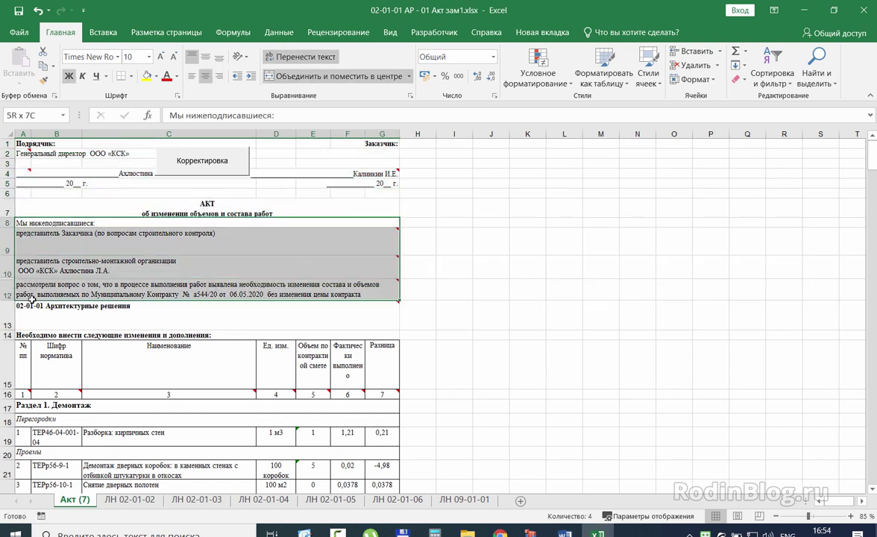
left_click(32, 269)
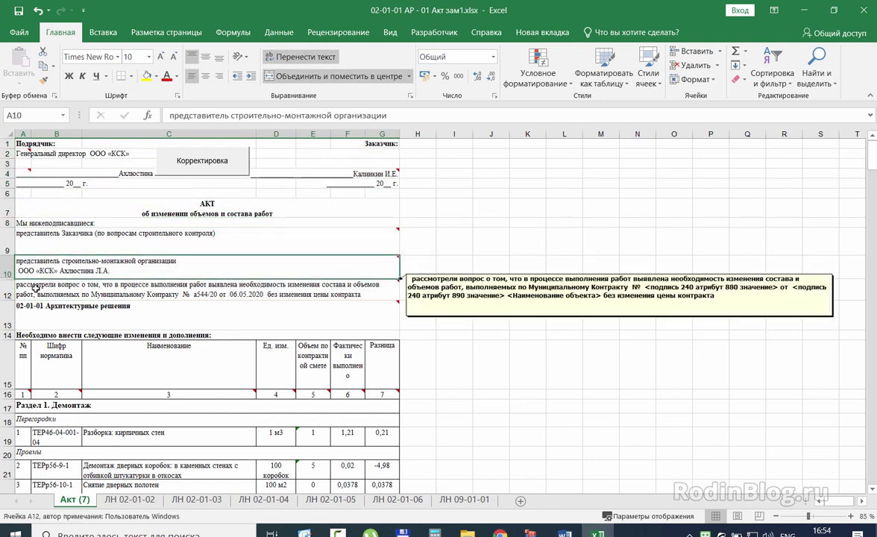
left_click(134, 292)
mouse_move(178, 289)
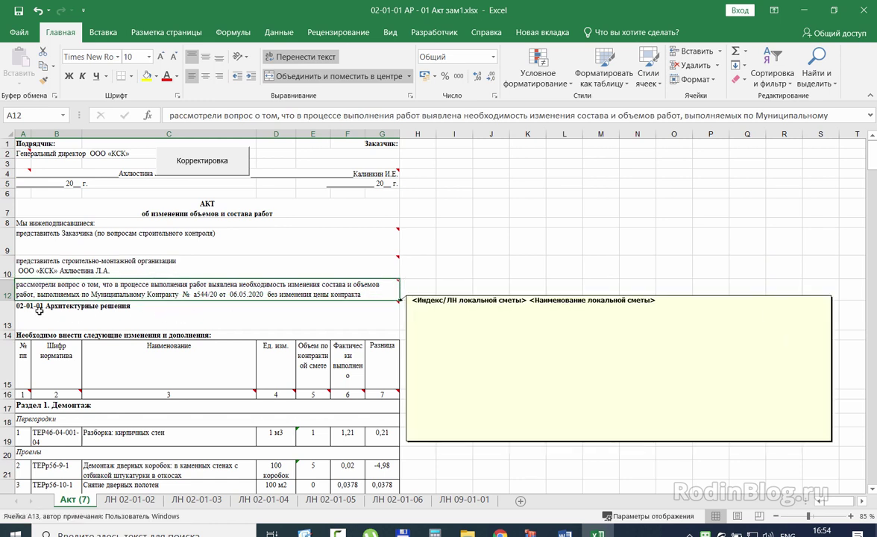
left_click(237, 316)
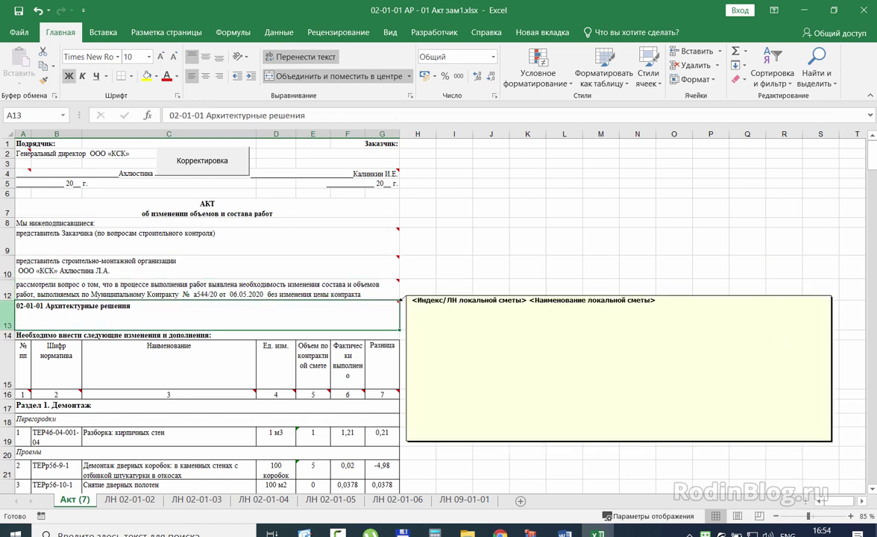
mouse_move(231, 270)
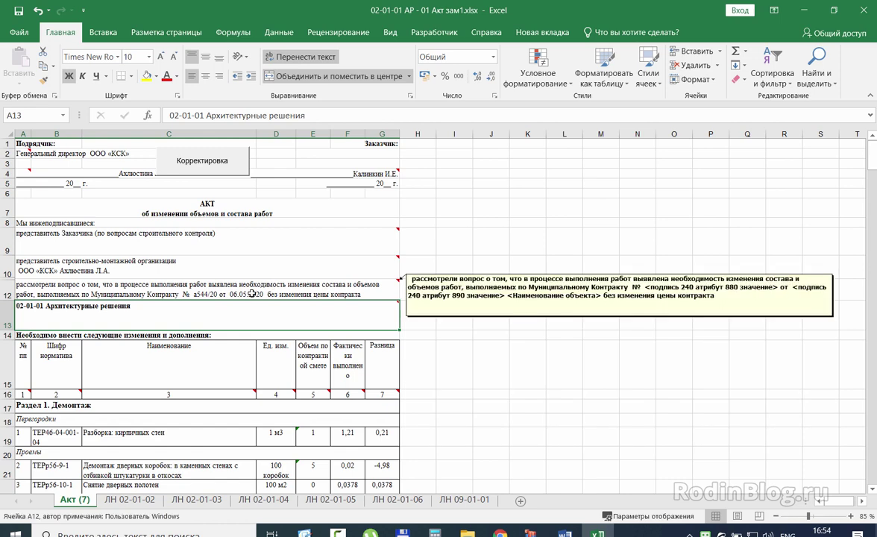
- Examine the act's table rows under Демонтаж, comparing contract and actual volumes, and inspect the difference formula in G19
scroll(184, 370, "down", 2)
left_click_drag(22, 379, 216, 423)
left_click(149, 345)
left_click(112, 359)
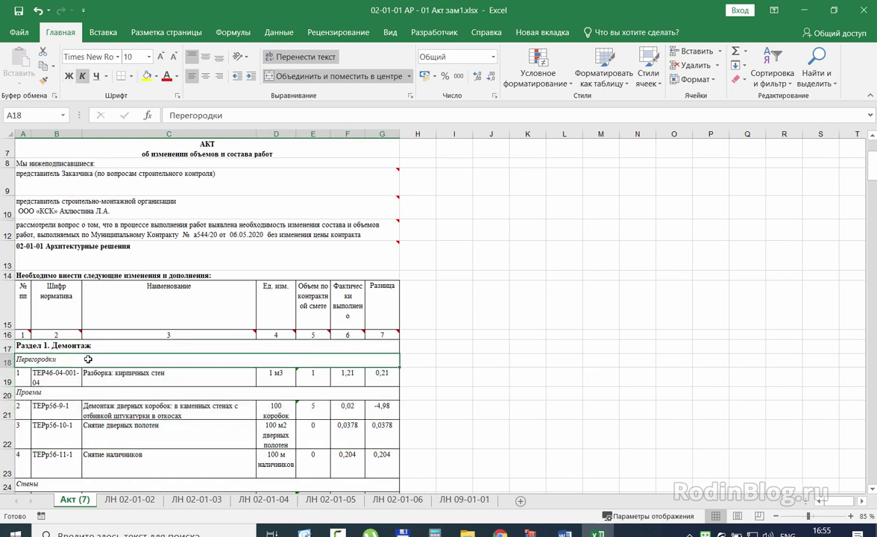
left_click_drag(112, 365, 108, 371)
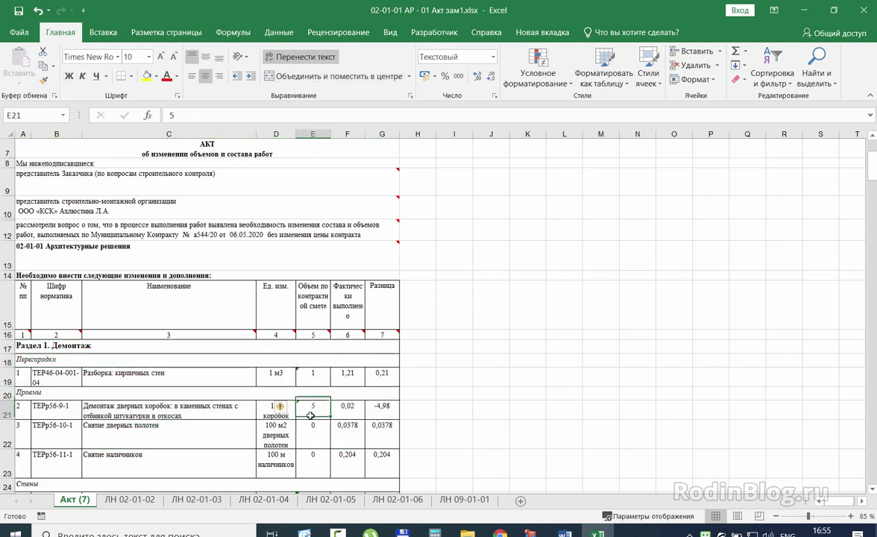
left_click(331, 435)
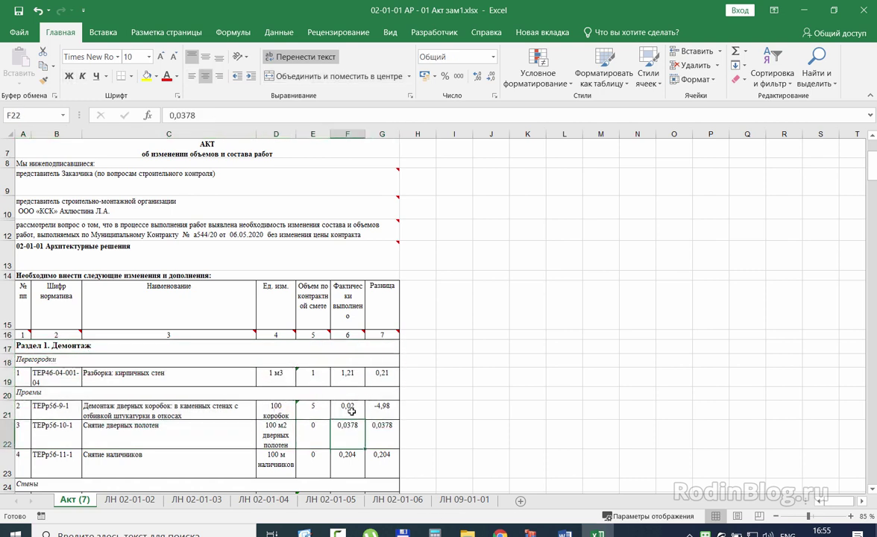
left_click(351, 411)
left_click(350, 358)
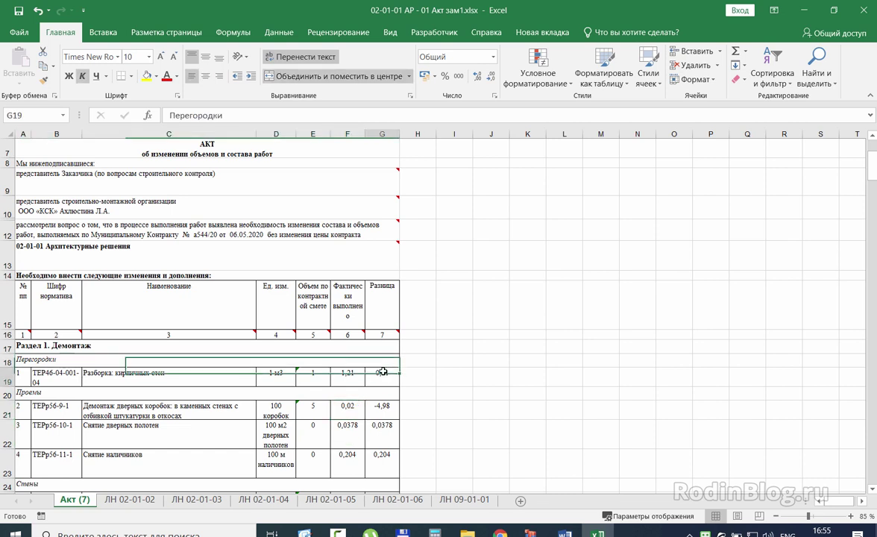
double_click(381, 373)
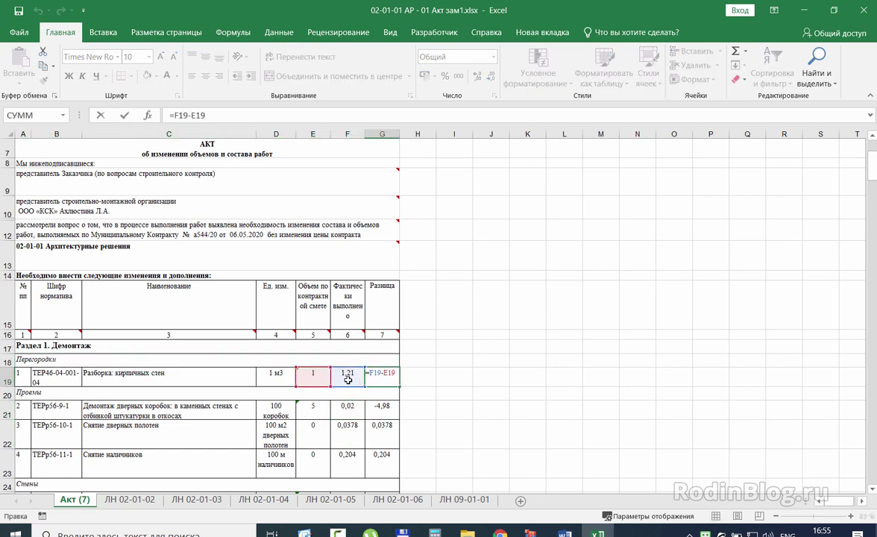
key("Escape")
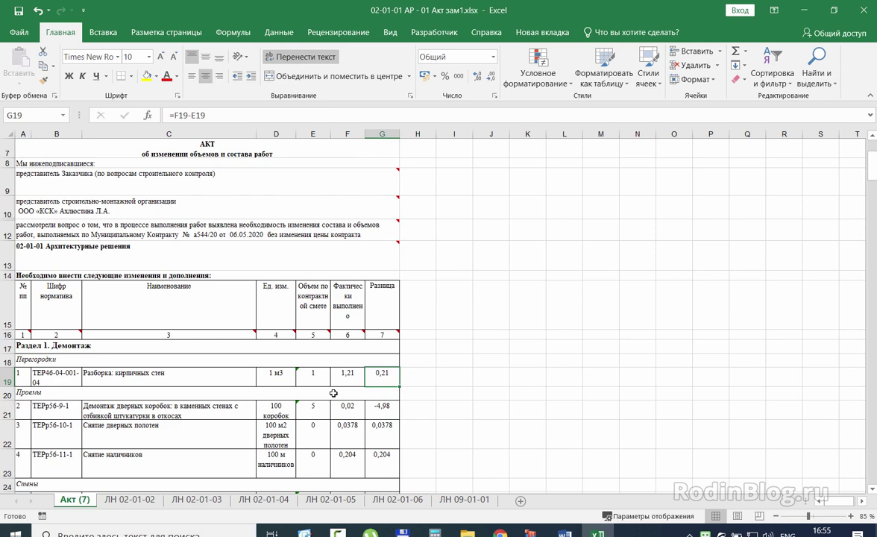
- Recheck the act's contractor representative and contract paragraphs, and return to the table of changes
scroll(333, 393, "up", 2)
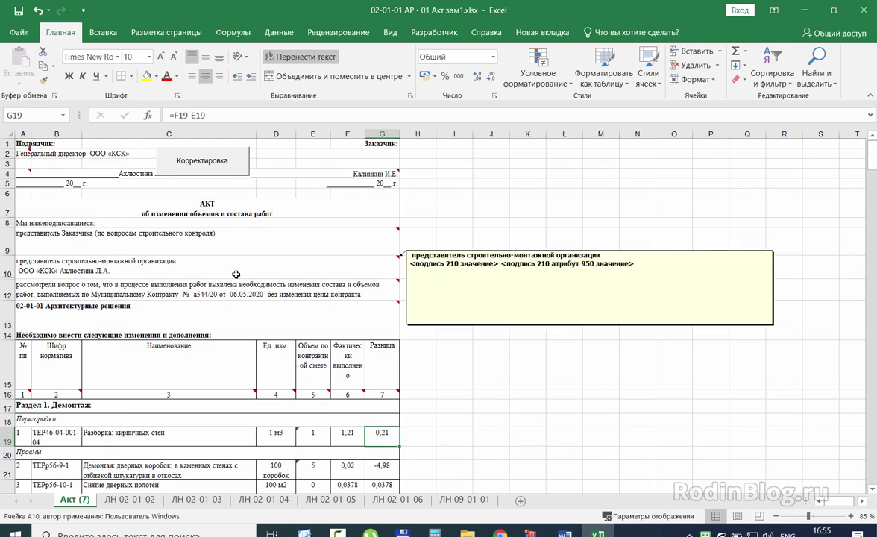
left_click(235, 274)
left_click(372, 287)
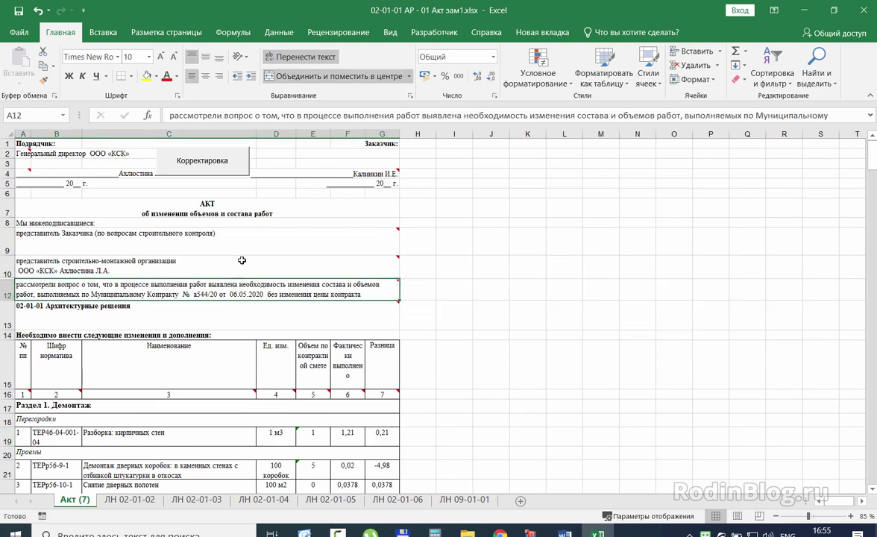
left_click(395, 275)
left_click(492, 345)
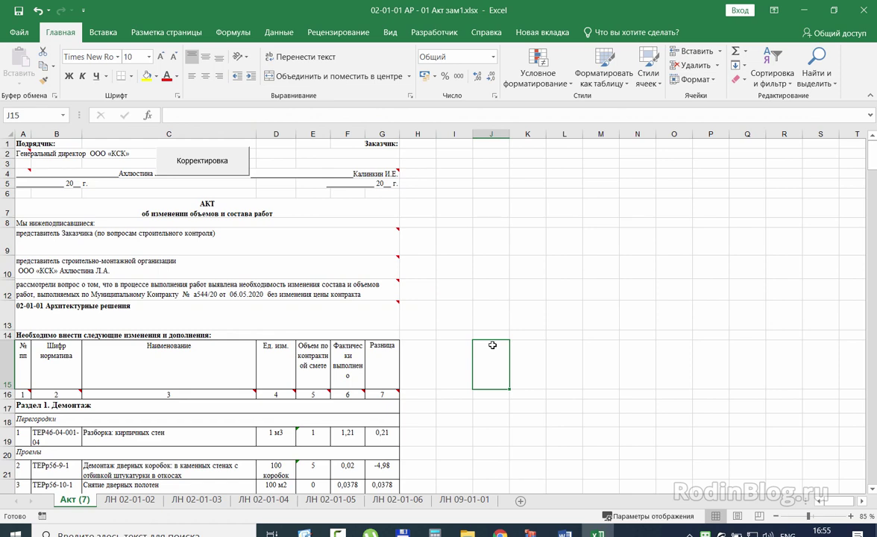
scroll(492, 345, "down", 1)
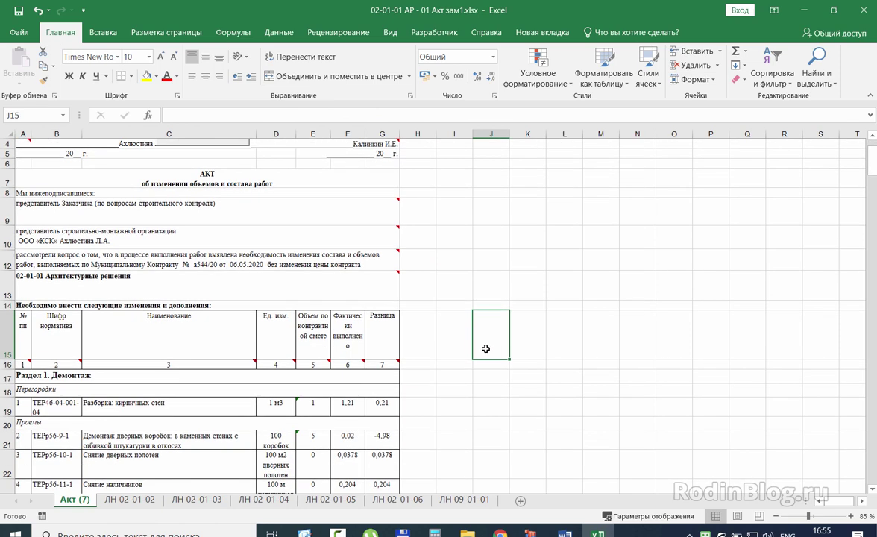
scroll(478, 349, "down", 1)
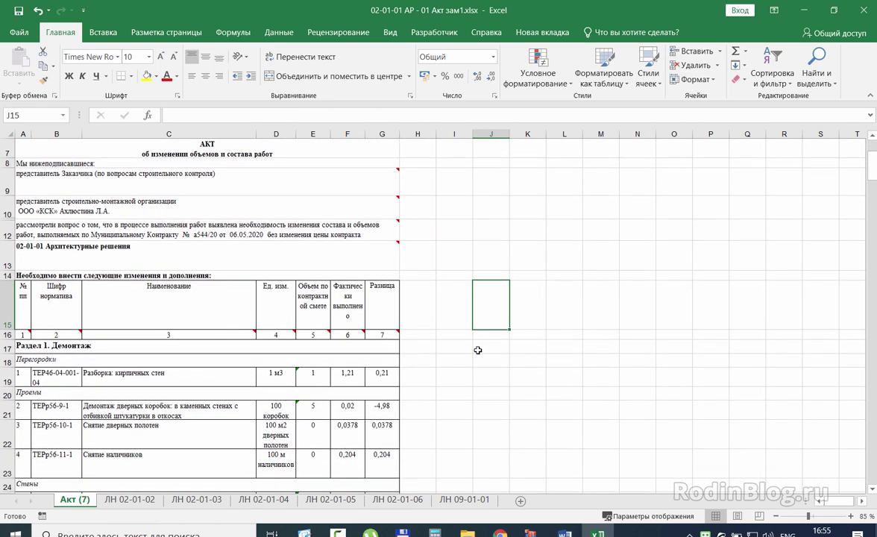
- Review the act's header and contract paragraph once more and close the Excel workbook
scroll(357, 318, "down", 1)
scroll(279, 313, "up", 2)
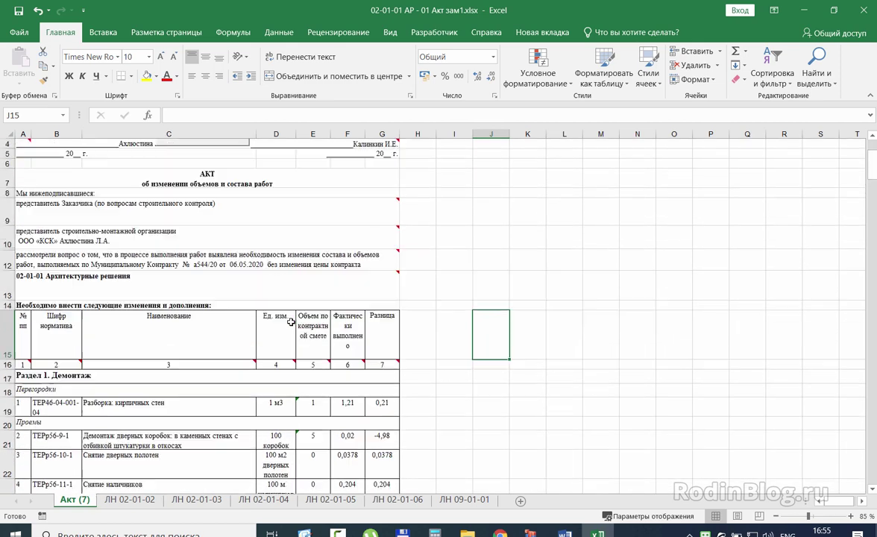
scroll(290, 320, "up", 1)
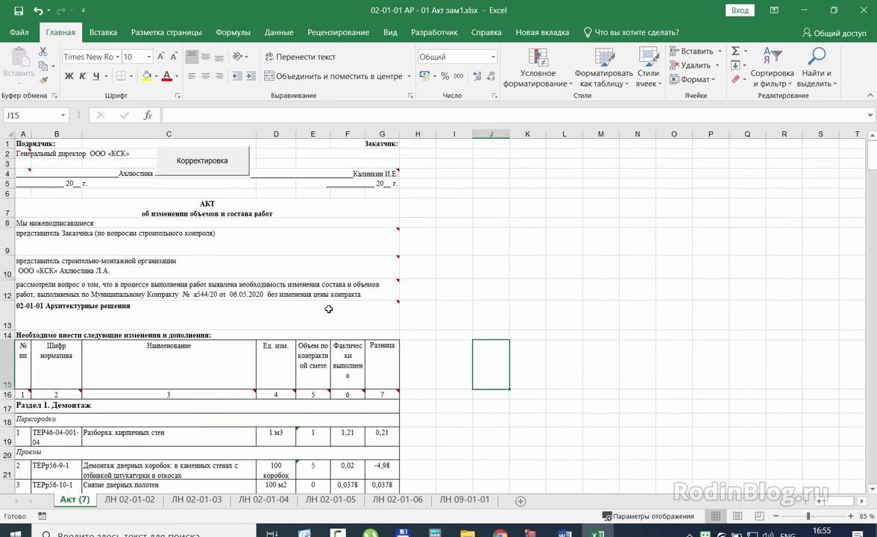
left_click(867, 10)
left_click(437, 284)
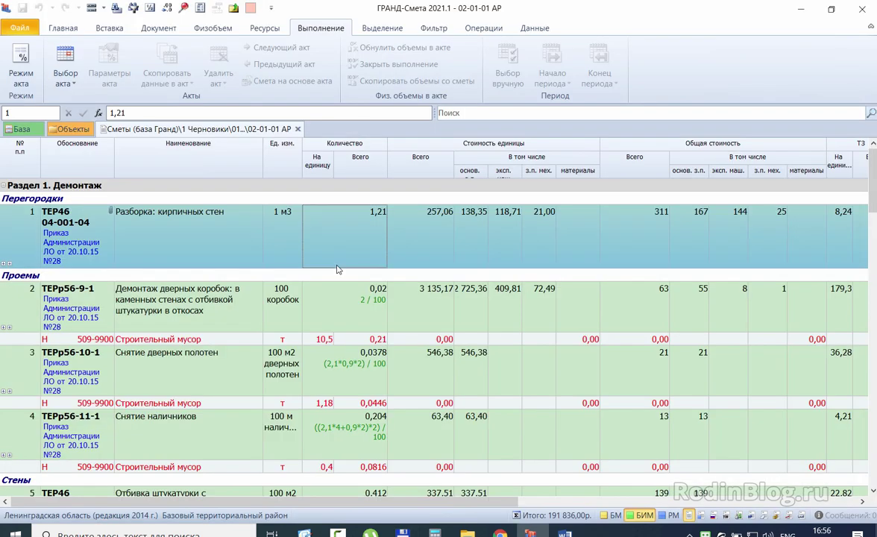
- Inspect the total quantities of items 1 and 2 and item 1's rate code in Раздел 1. Демонтаж, and close the estimate
left_click(414, 303)
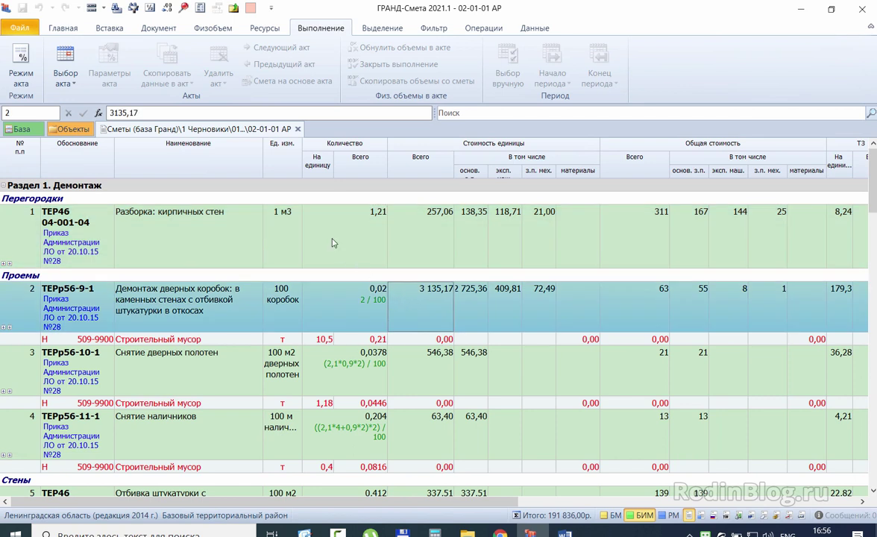
left_click(334, 244)
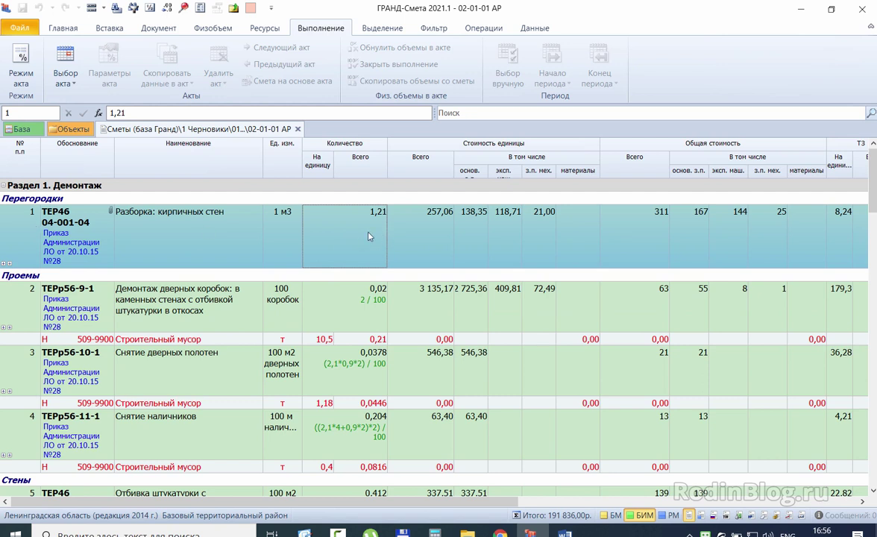
left_click(84, 224)
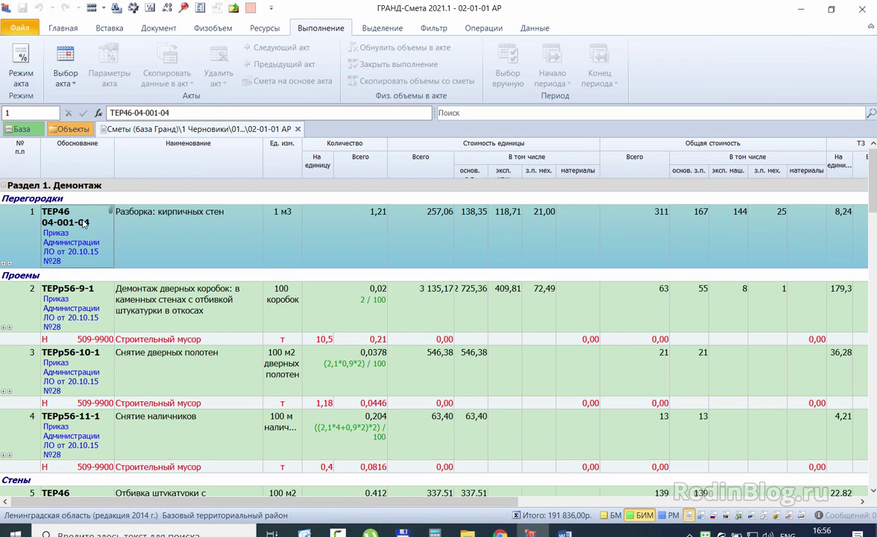
left_click(318, 224)
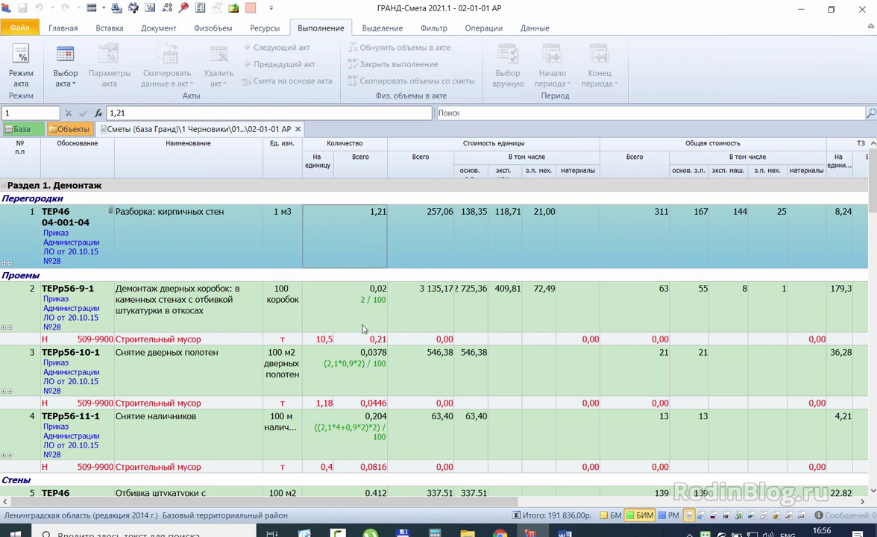
left_click(362, 328)
left_click(358, 264)
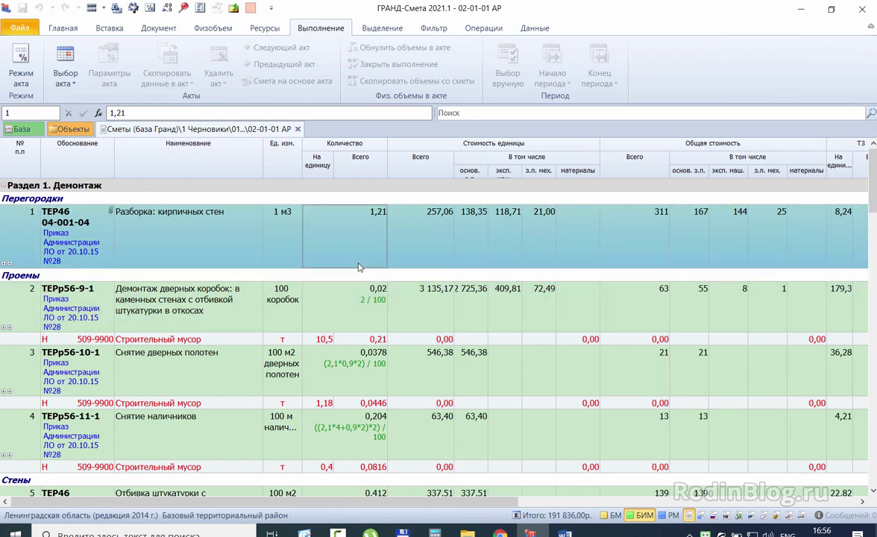
left_click(298, 129)
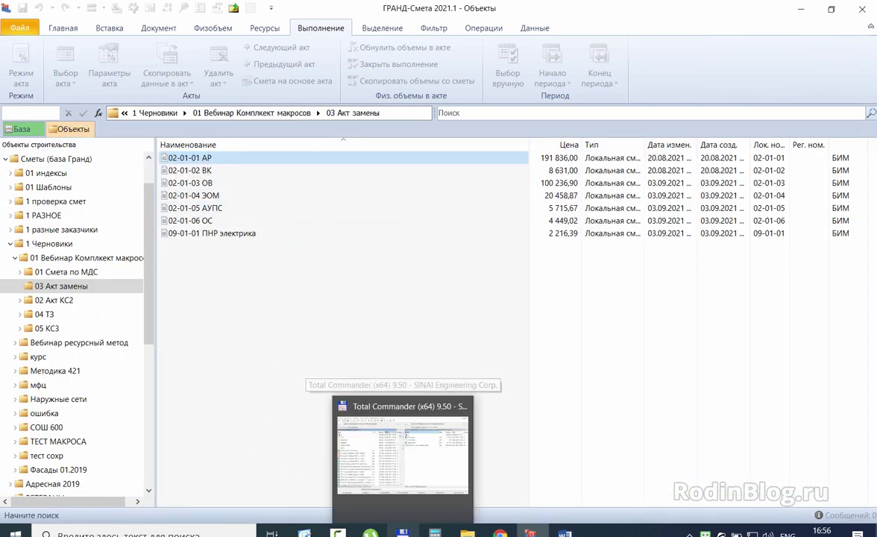
- Switch to Total Commander as a smaller window and run Расставить примечания в смете.exe from the 03 Акт замены folder
left_click(403, 532)
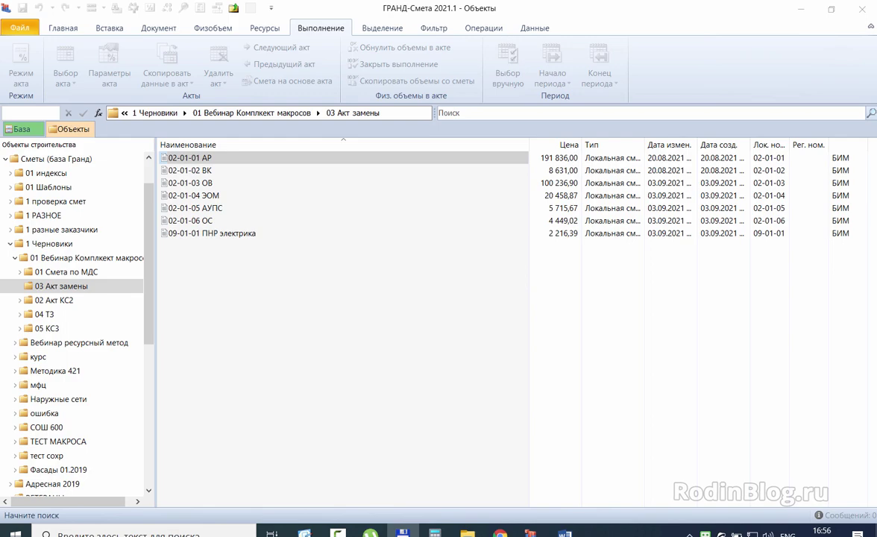
left_click_drag(876, 0, 647, 58)
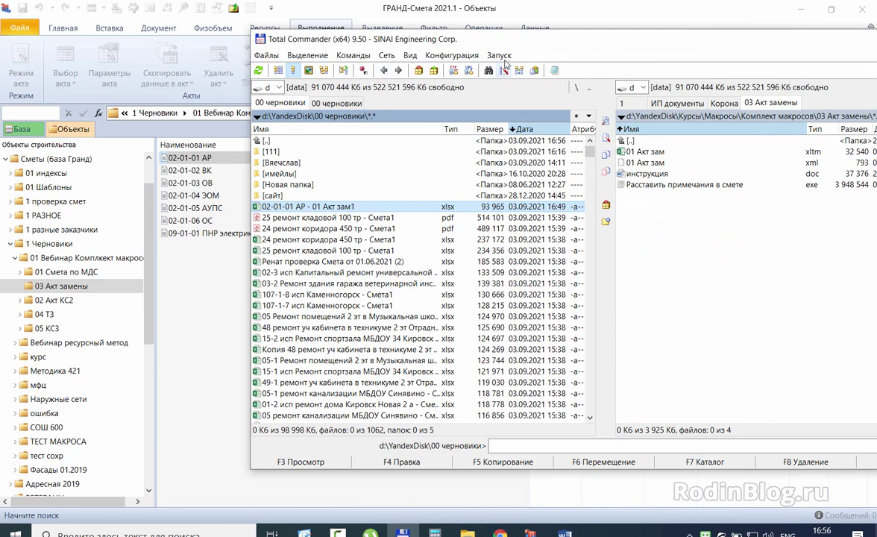
left_click_drag(469, 41, 260, 47)
left_click_drag(387, 161, 427, 192)
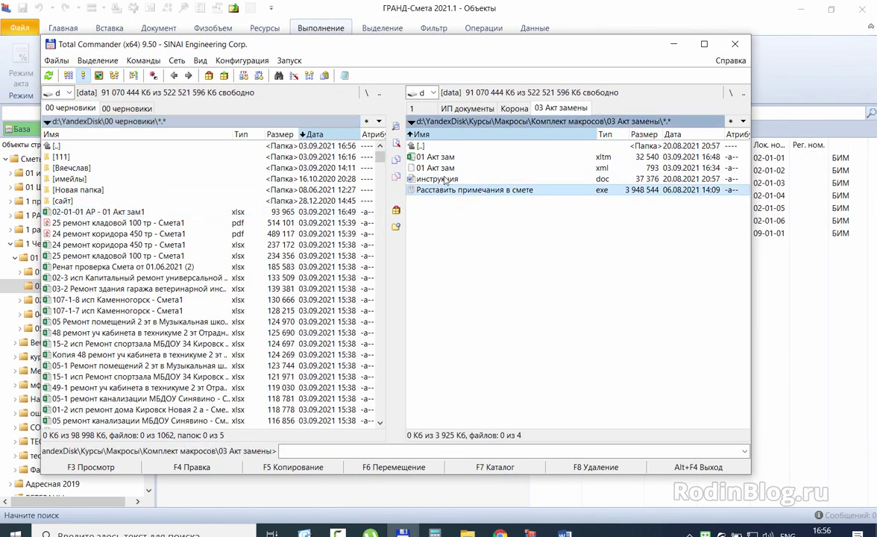
double_click(451, 191)
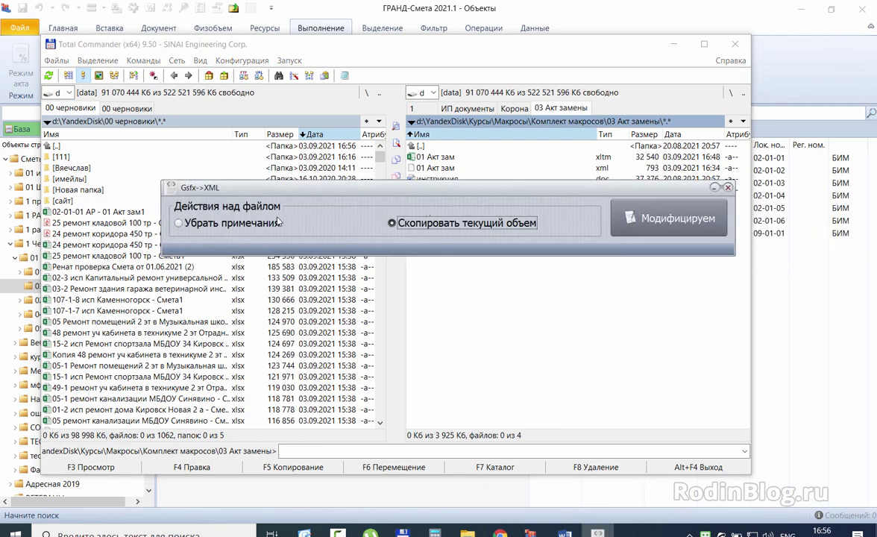
- Choose the Скопировать текущий объем action in the Gsfx->XML utility and start modifying files
left_click(238, 223)
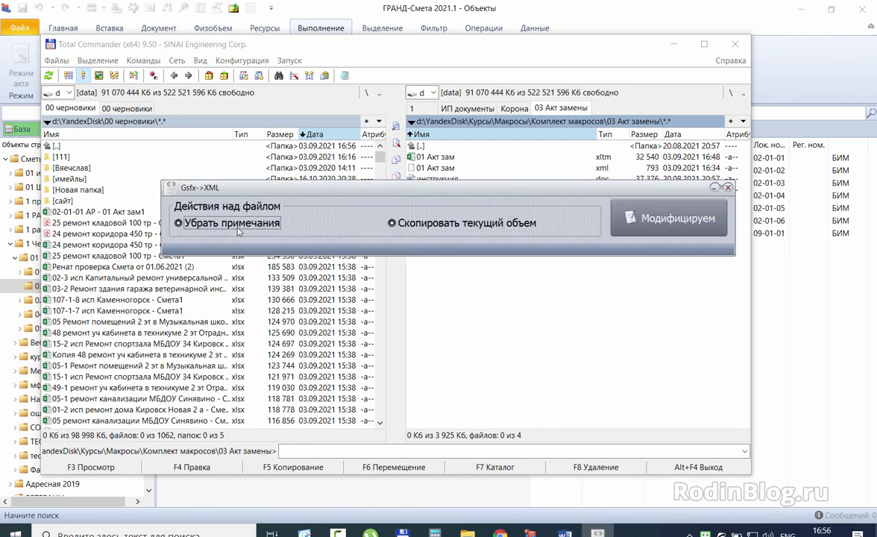
left_click(448, 224)
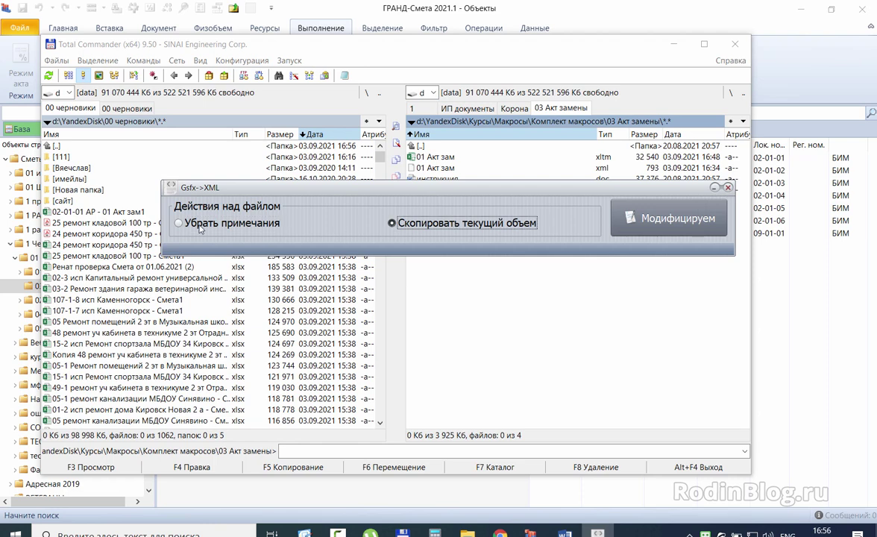
left_click(648, 219)
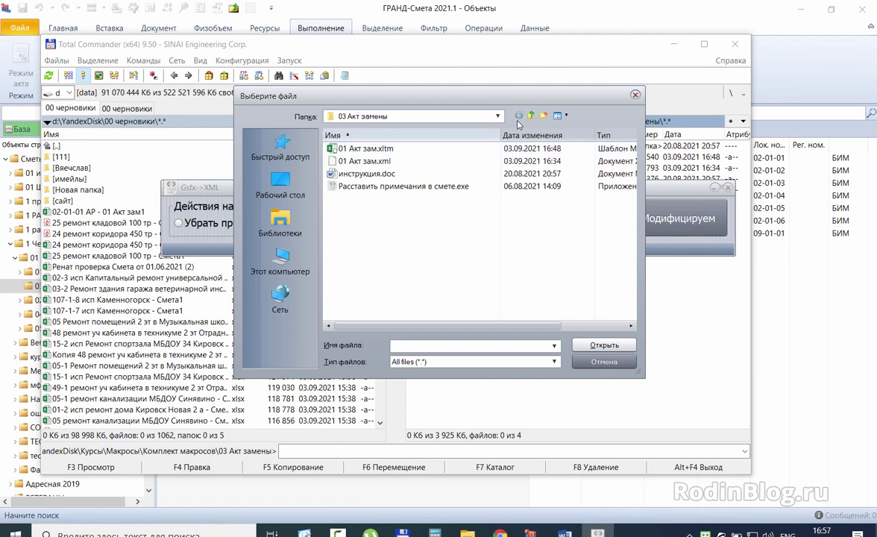
- Process all seven .gsfx estimates, 02-01-01 АР through 09-01-01 ПНР электрика, from 03 Акт замены under Яндекс.Диск\Сметы (база Гранд)
left_click(532, 117)
left_click(531, 118)
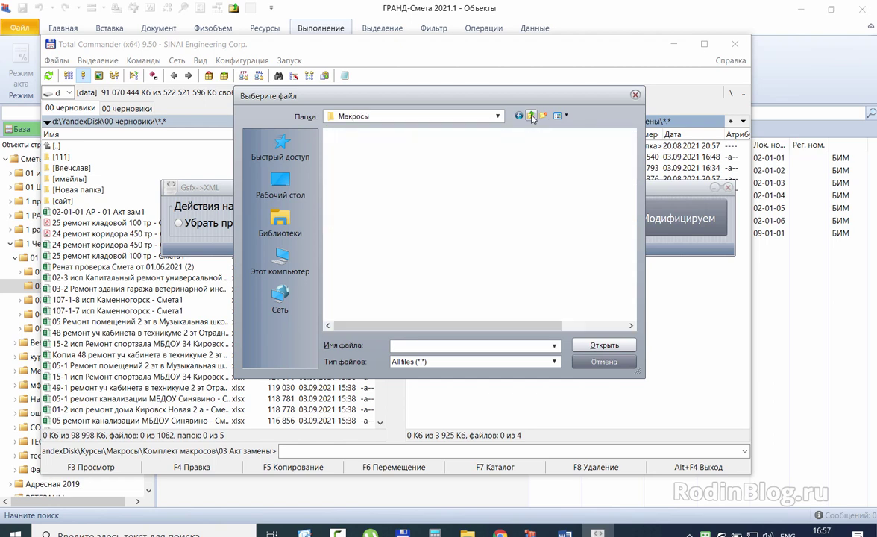
left_click(531, 117)
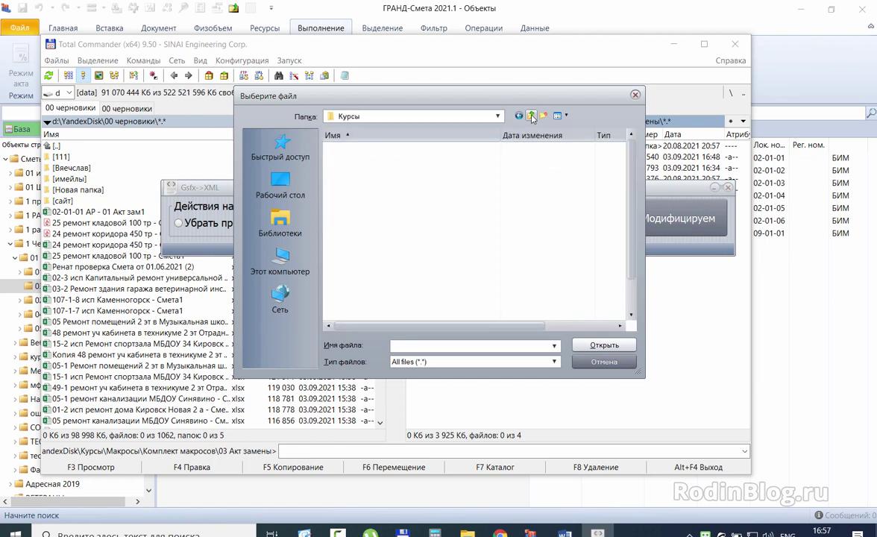
left_click(531, 117)
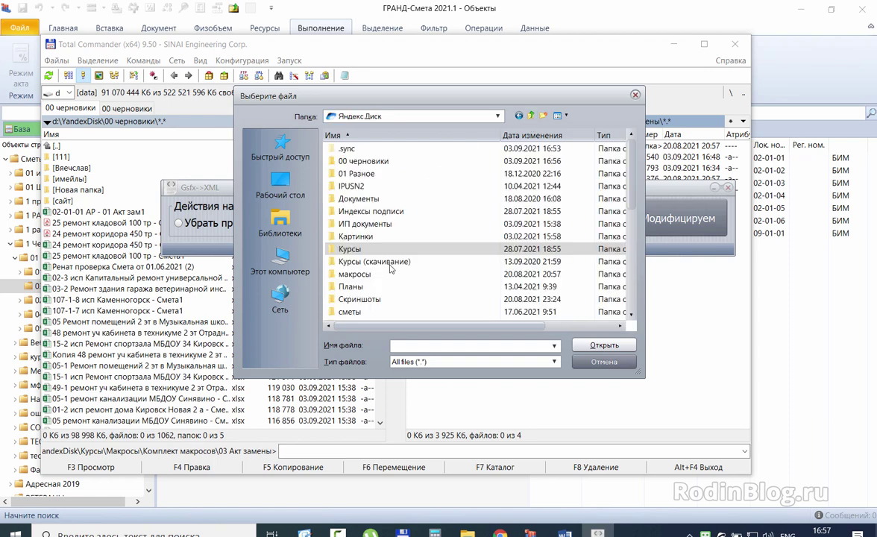
scroll(388, 270, "down", 2)
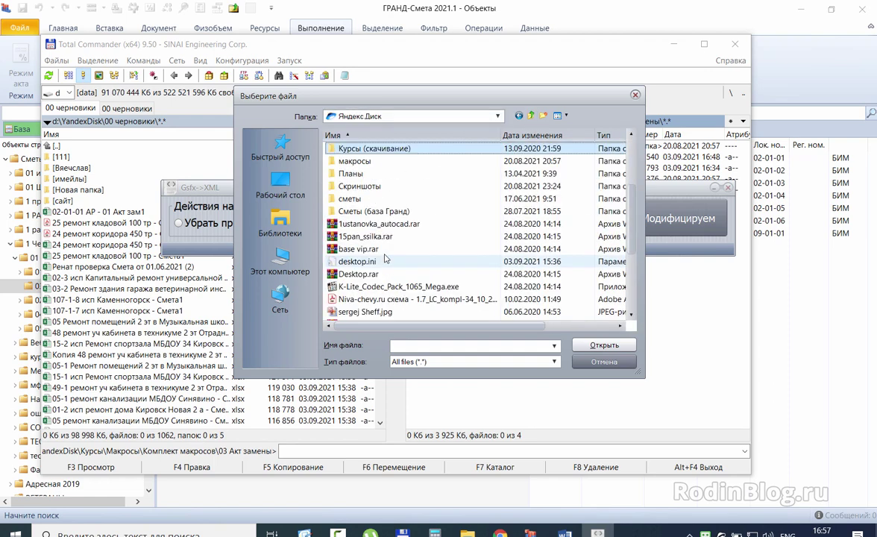
double_click(353, 212)
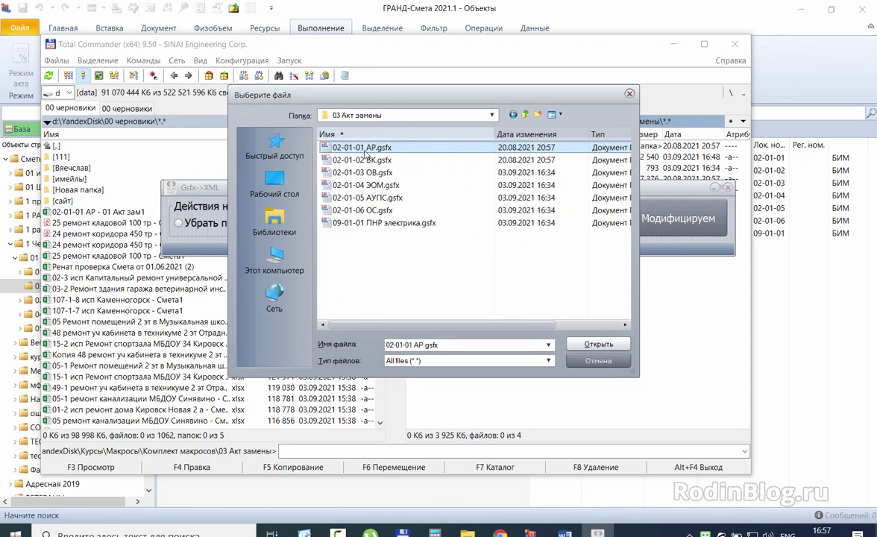
left_click(381, 222, "shift")
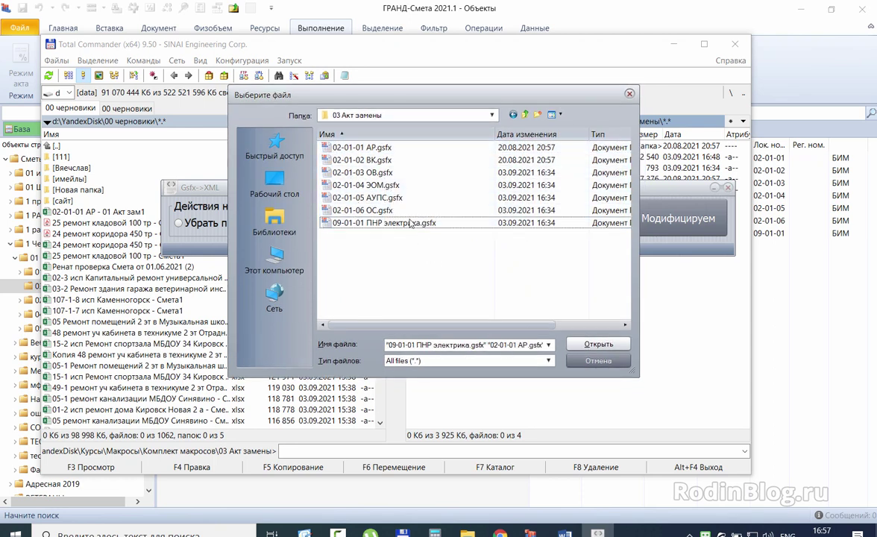
left_click_drag(452, 256, 335, 146)
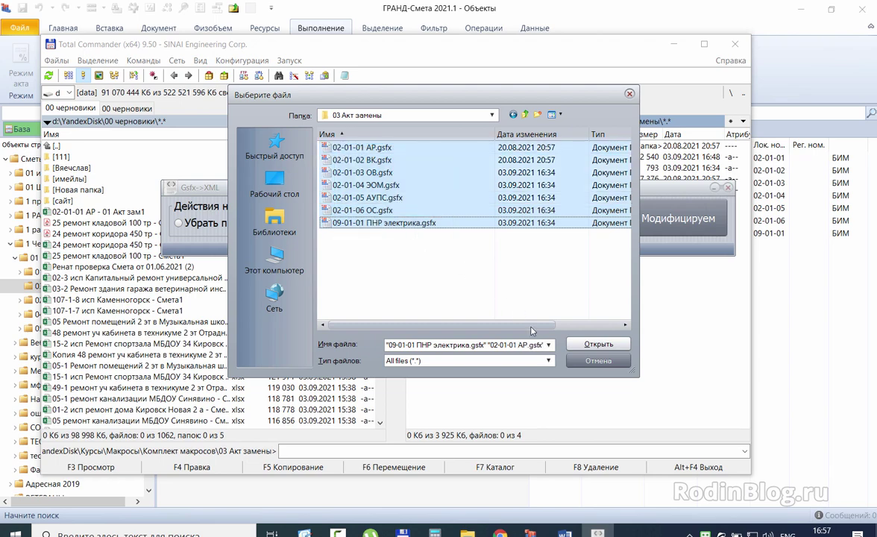
left_click(597, 345)
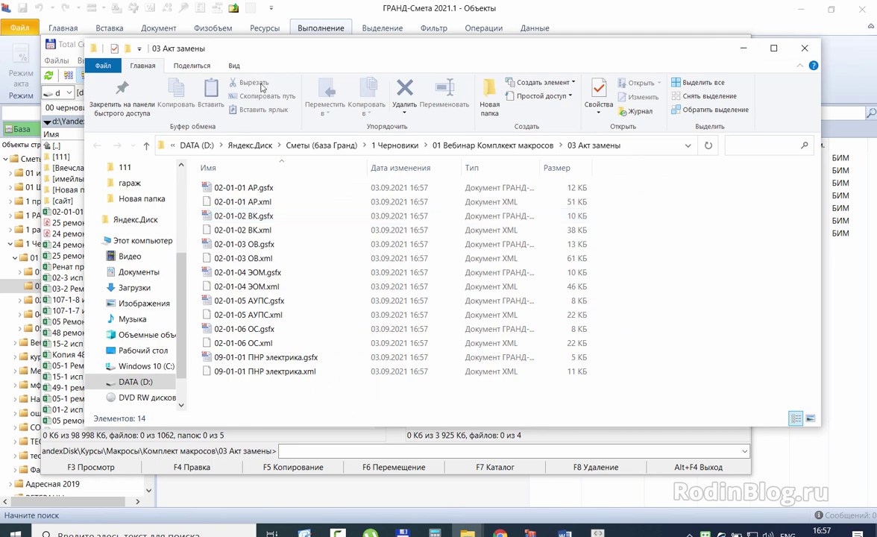
- Examine the XML files alongside the .gsfx estimates in the 03 Акт замены folder, from 02-01-01 АР to 02-01-04 ЭОМ
left_click_drag(348, 51, 341, 26)
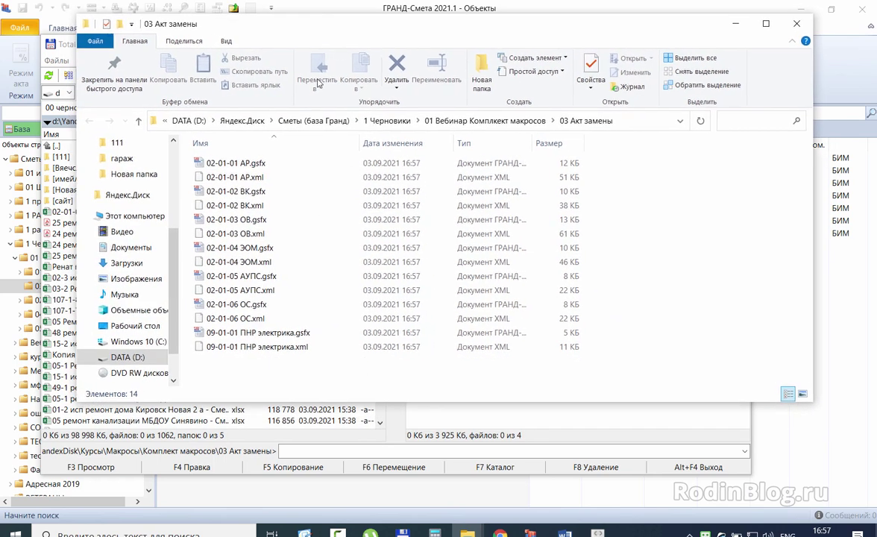
left_click(239, 176)
key("Down")
key("Down")
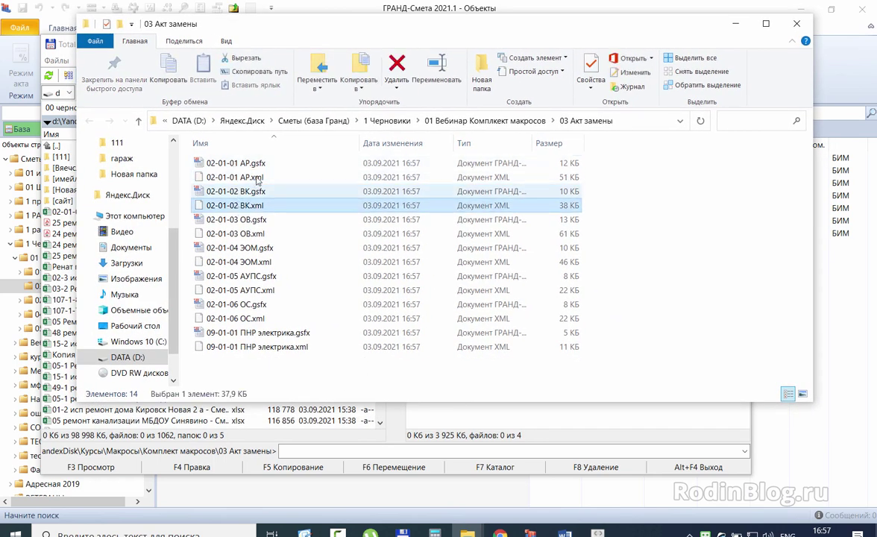
key("Up")
key("Up")
key("Up")
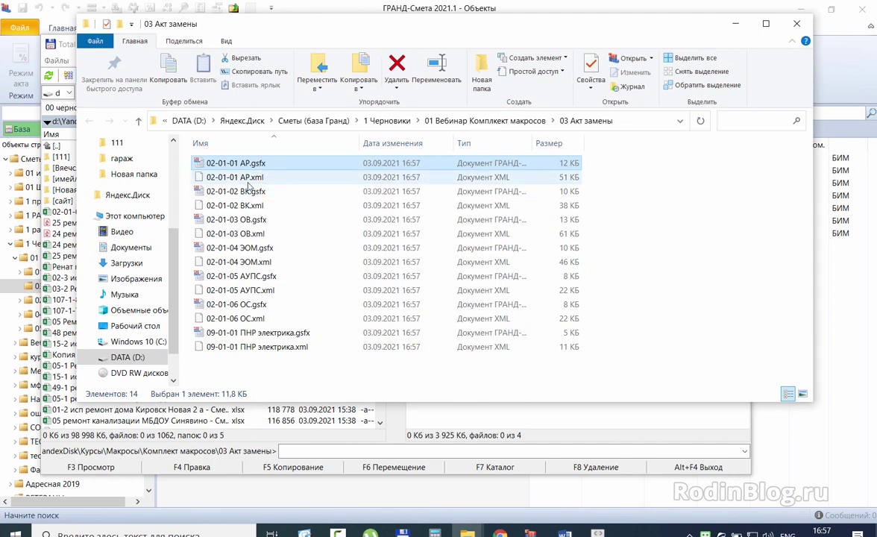
left_click(252, 177)
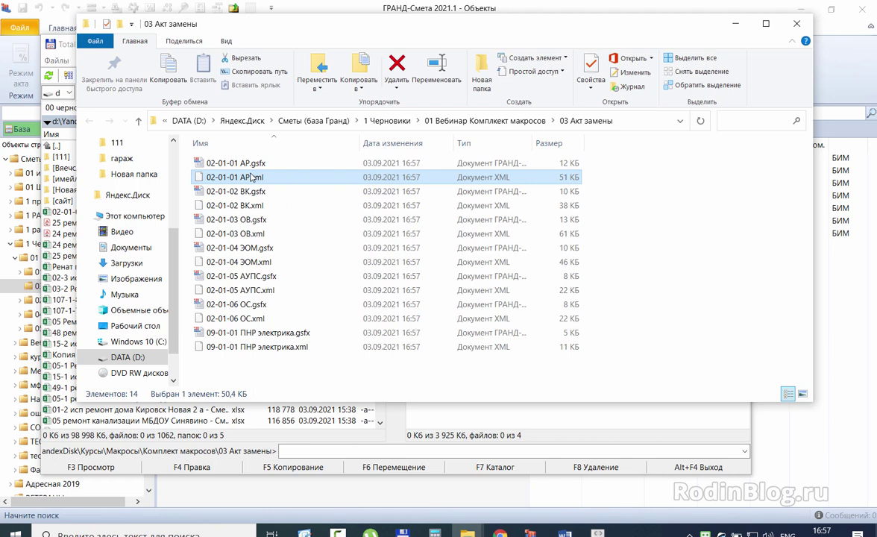
left_click(225, 205)
left_click(224, 235)
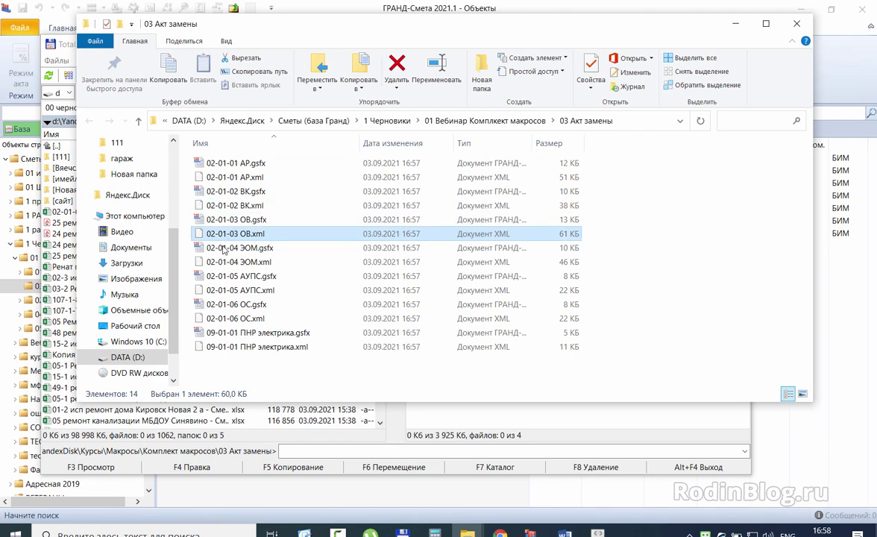
left_click(222, 263)
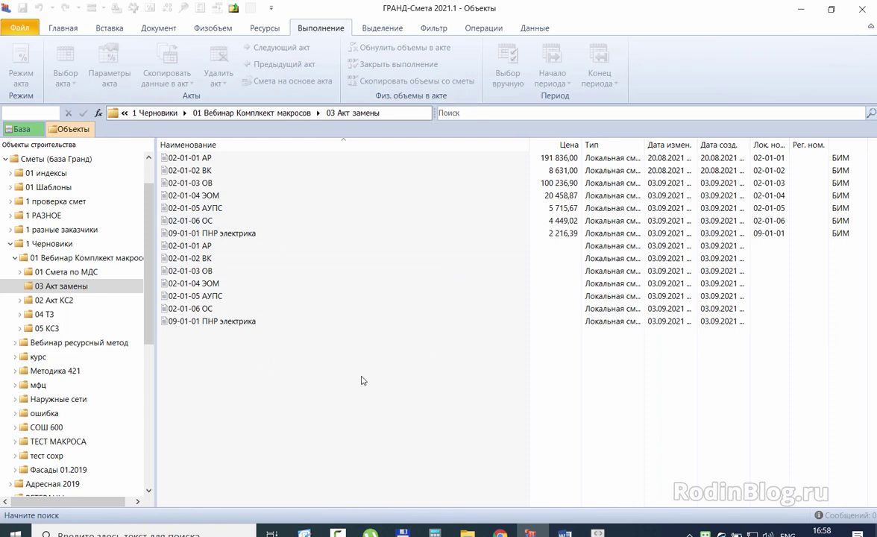
- Switch to ГРАНД-Смета and select the seven unpriced estimates in 03 Акт замены, from the second 02-01-01 АР to 09-01-01 ПНР электрика
left_click(185, 245)
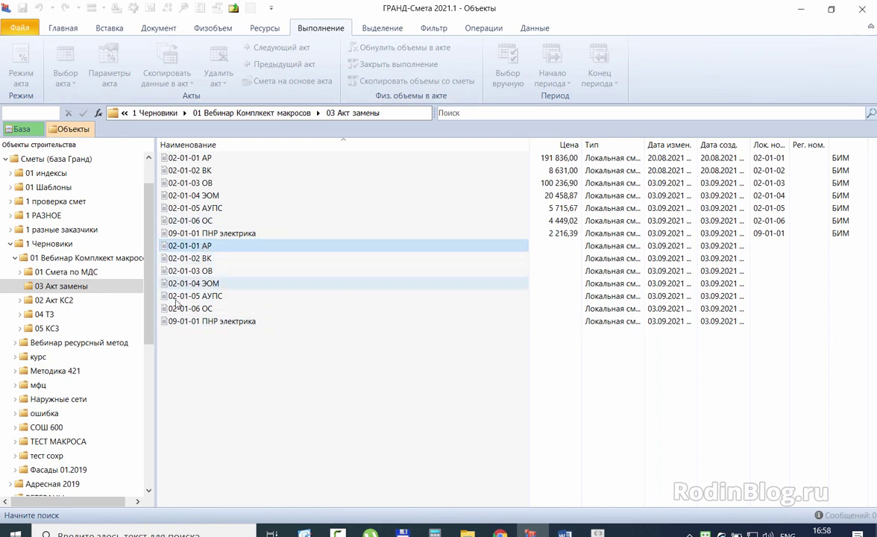
left_click(179, 322, "shift")
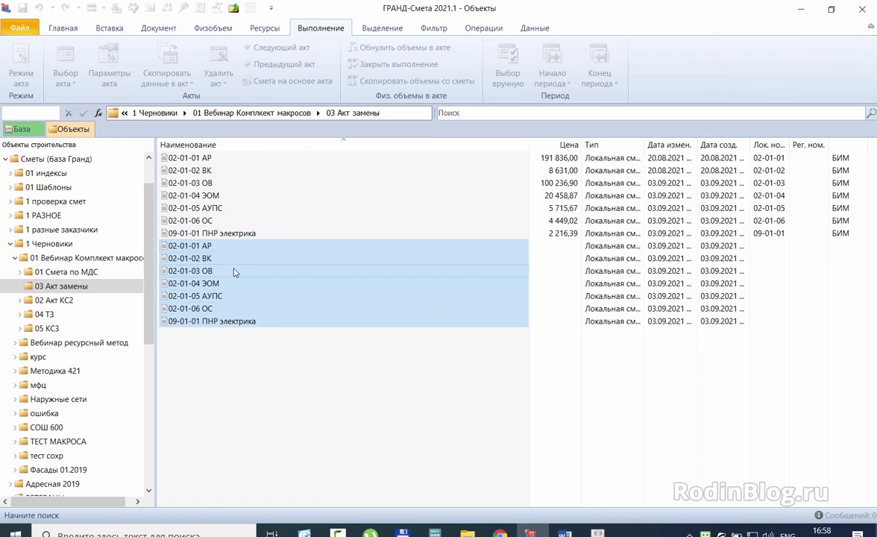
left_click(193, 259)
left_click(191, 246)
left_click(191, 321, "shift")
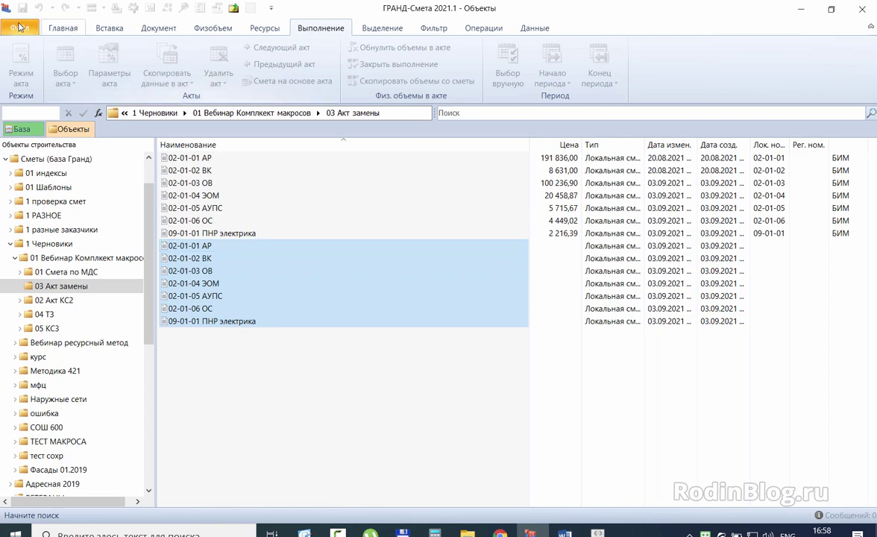
- Check which external document extensions the Прочее program settings list for display among the objects, and accept the settings
left_click(20, 26)
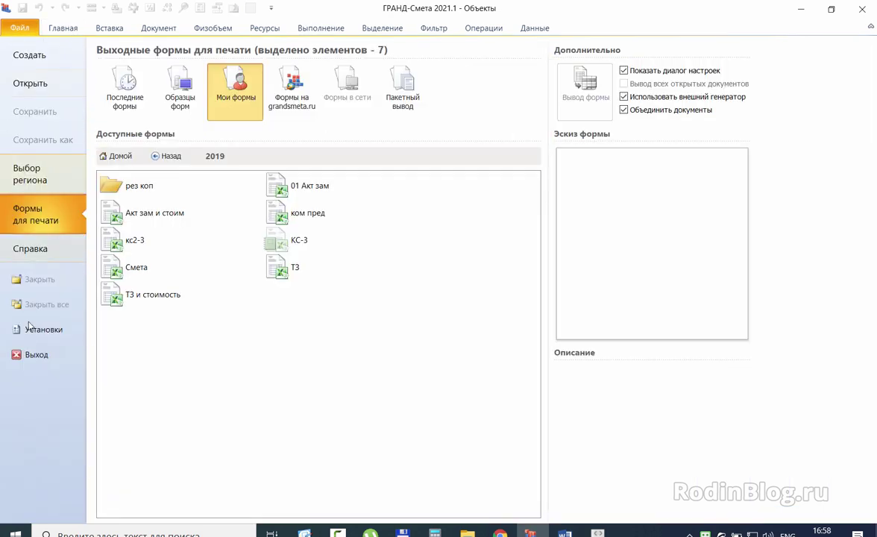
key("Escape")
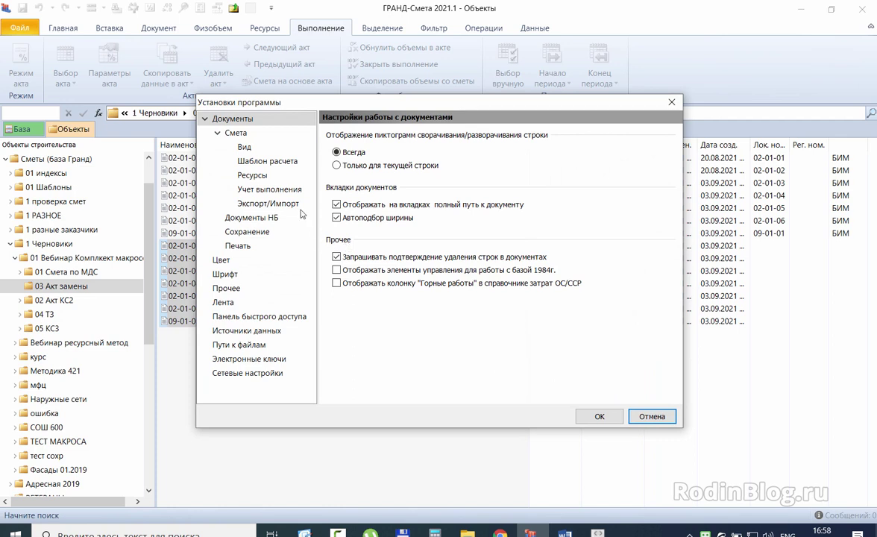
left_click(215, 288)
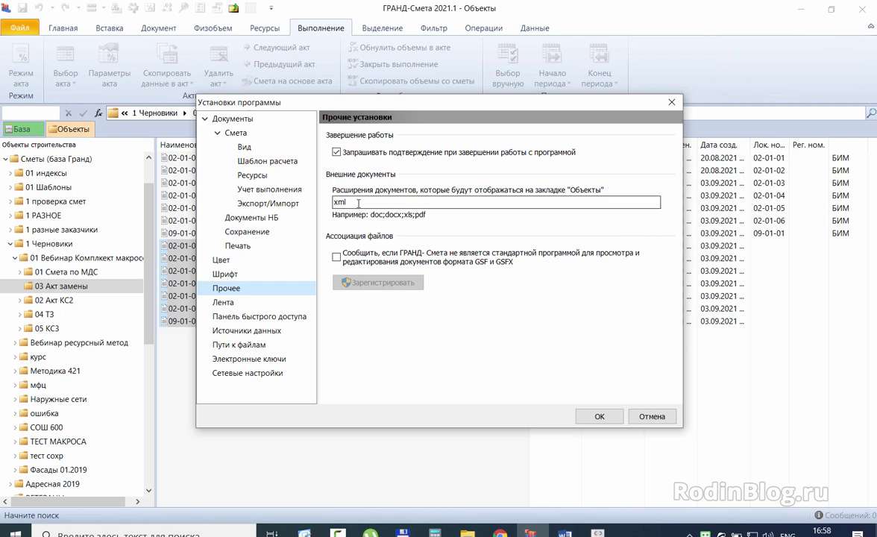
left_click_drag(350, 202, 298, 203)
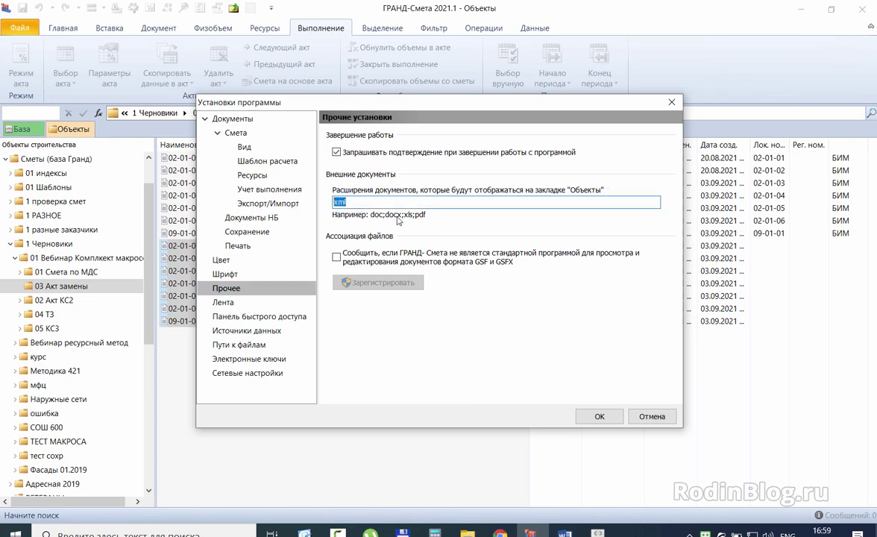
left_click(600, 416)
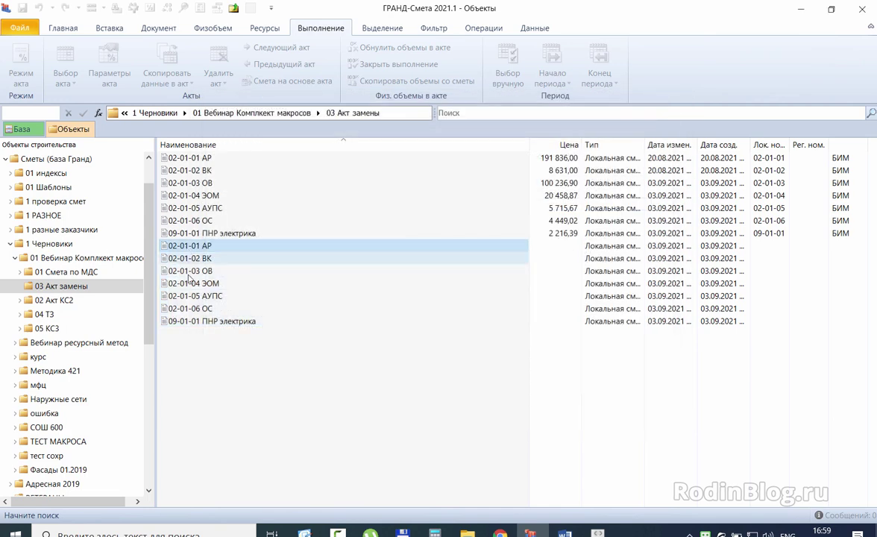
- Show the priced 02-01-03 ОВ estimate in its Windows Explorer folder
left_click(197, 183)
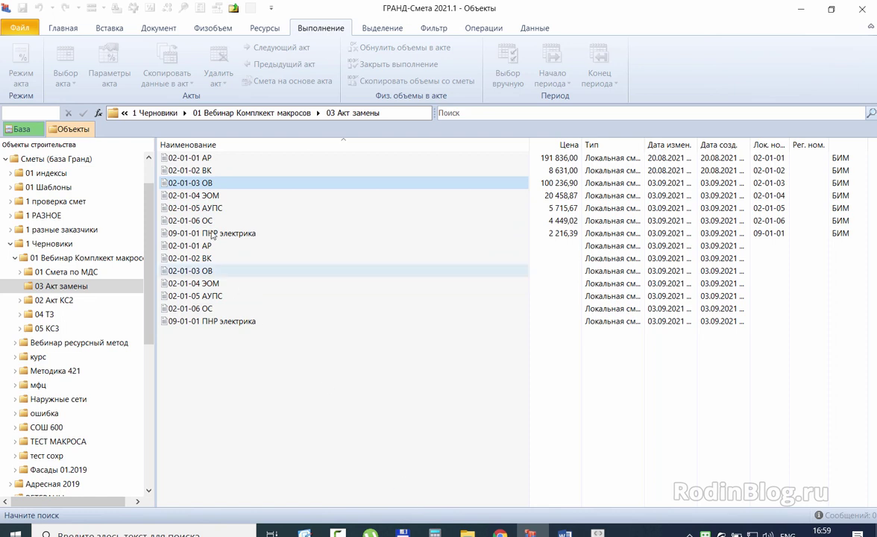
right_click(191, 185)
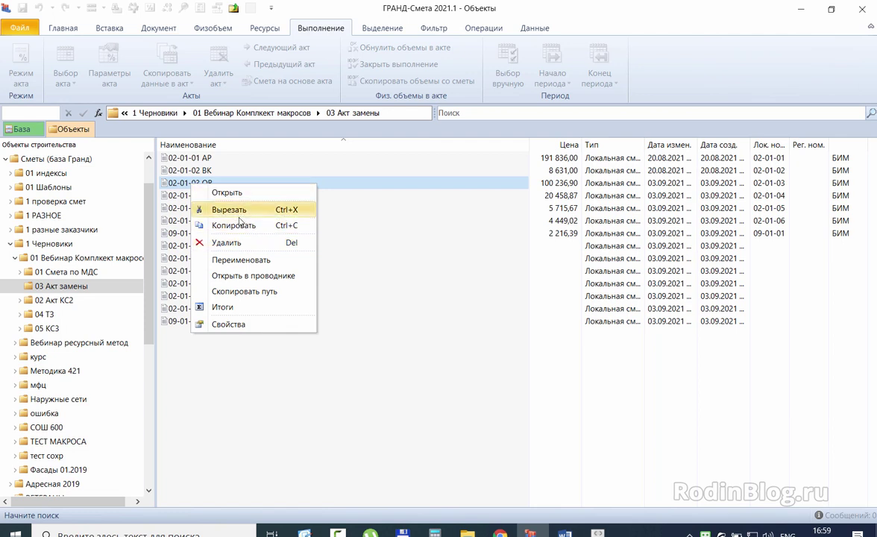
left_click(251, 277)
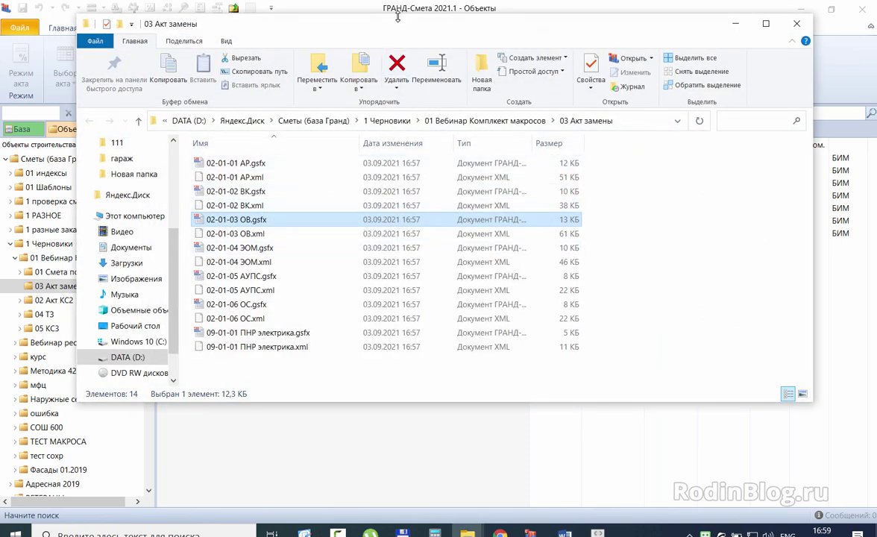
- Examine the XML files beside the .gsfx estimates in 03 Акт замены, from 02-01-01 АР to 09-01-01 ПНР электрика
left_click_drag(396, 20, 396, 25)
left_click(240, 168)
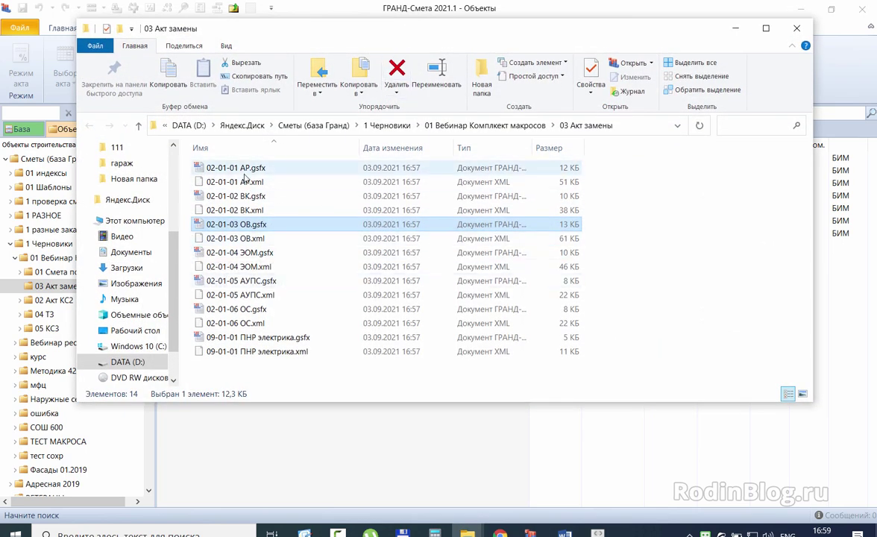
left_click(240, 182)
left_click(238, 195)
left_click(236, 210)
left_click(235, 224)
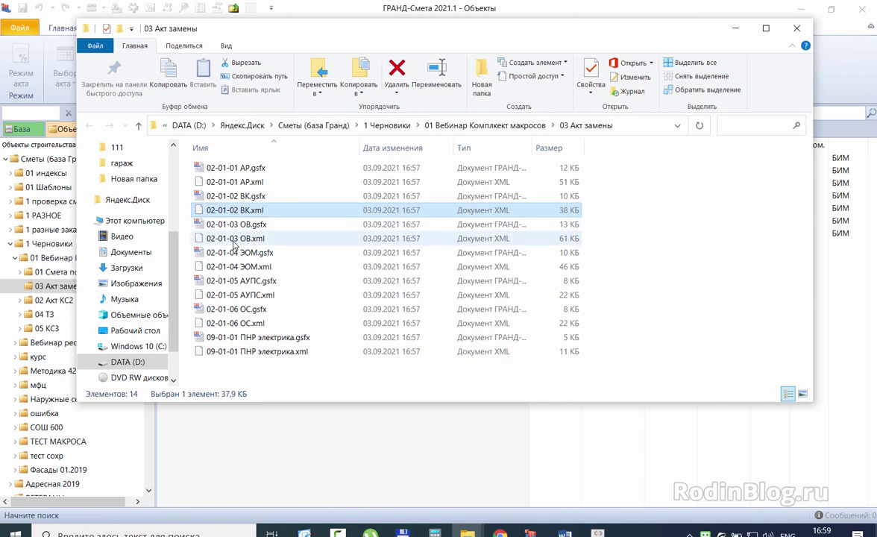
left_click(234, 238)
left_click(234, 266)
left_click(233, 294)
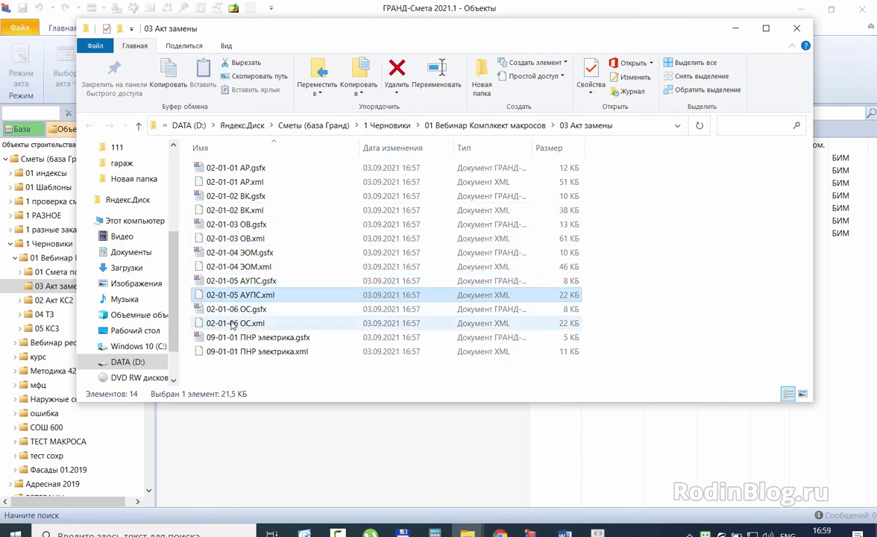
left_click(232, 323)
left_click(237, 351)
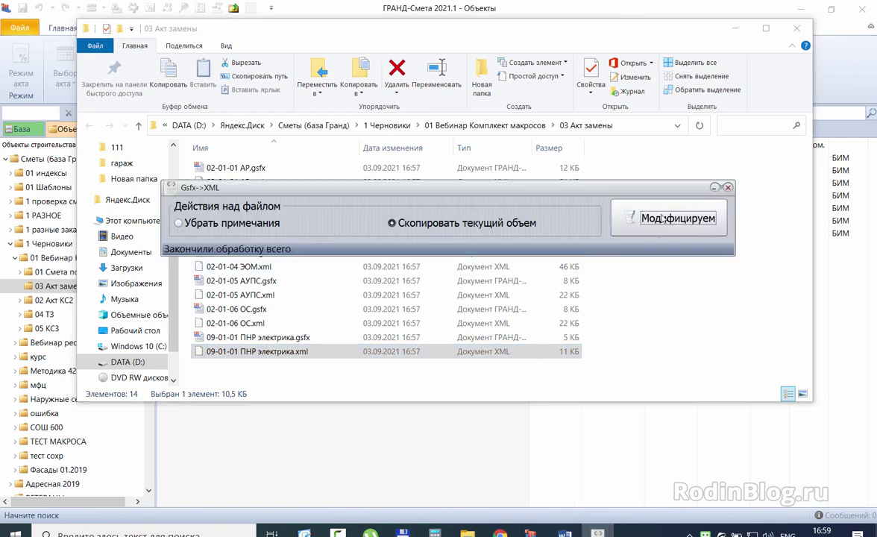
- Return to ГРАНД-Смета and open the second, unpriced 02-01-01 АР estimate
left_click(393, 411)
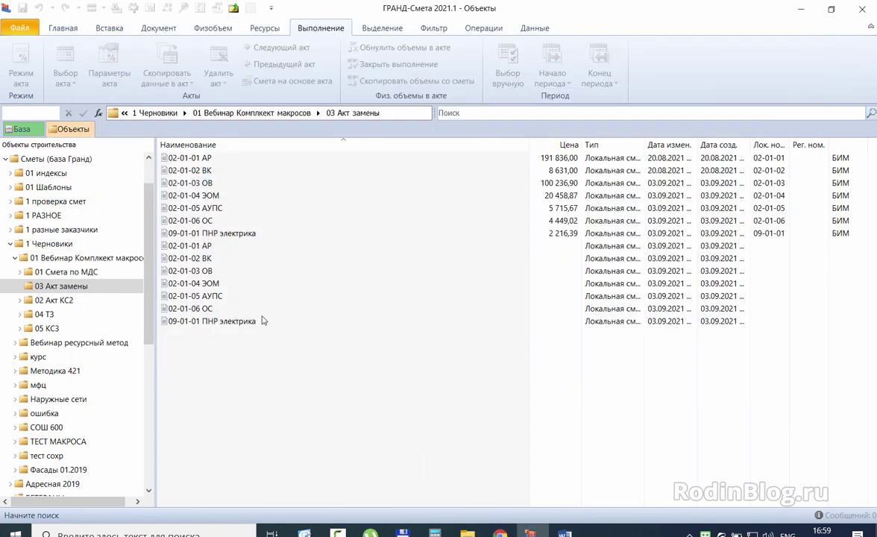
left_click(177, 248)
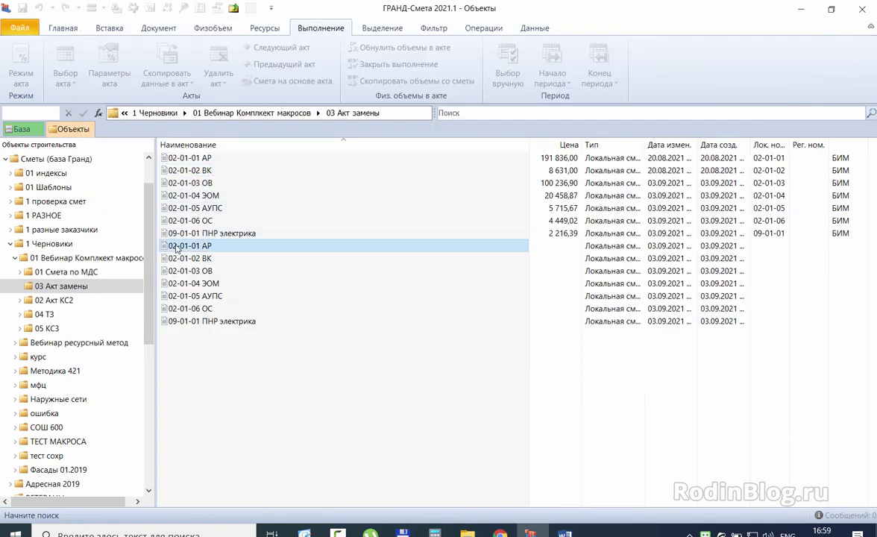
double_click(203, 249)
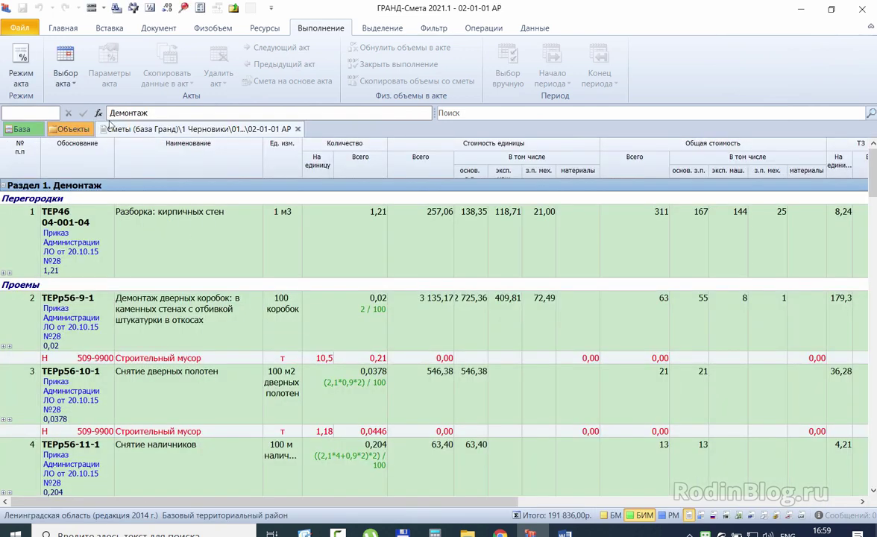
- Start saving a copy of the estimate in the current 03 Акт замены folder as a ГРАНД Смета (*.gsfx) document
left_click(20, 27)
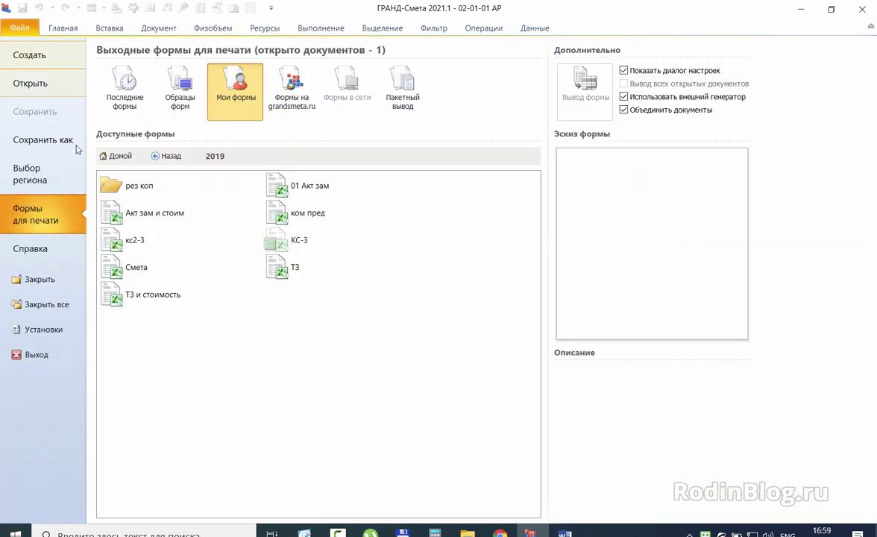
left_click(57, 147)
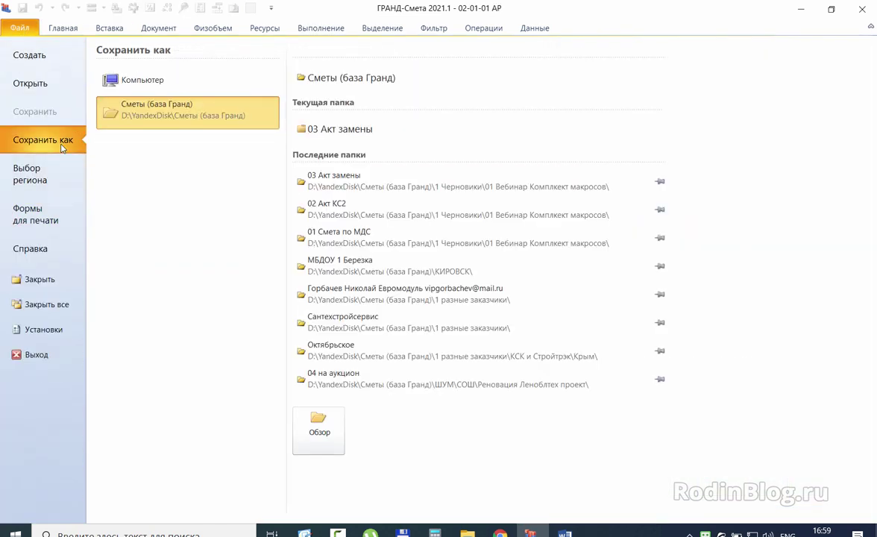
left_click(337, 131)
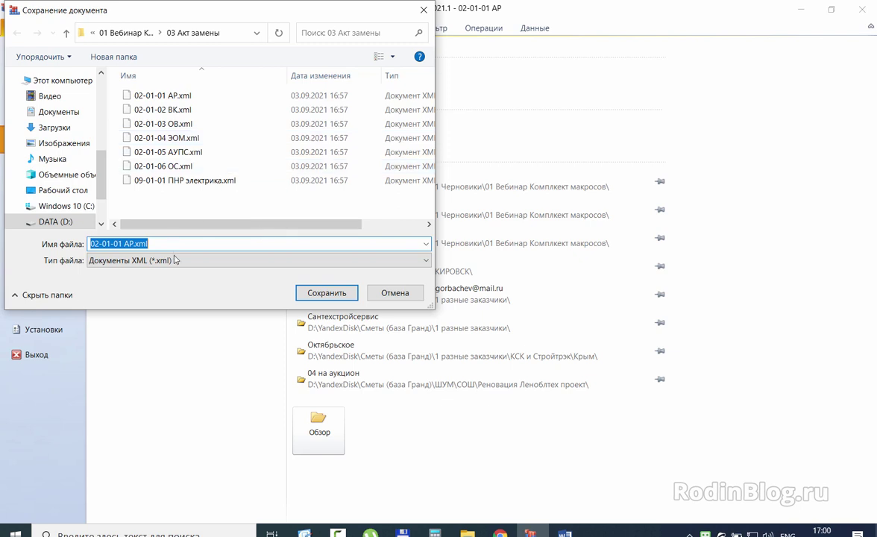
left_click(176, 260)
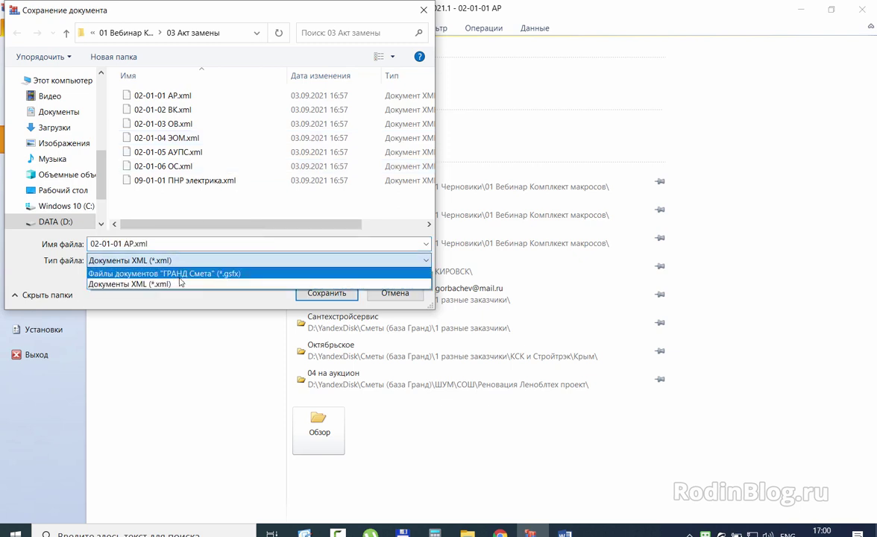
left_click(181, 274)
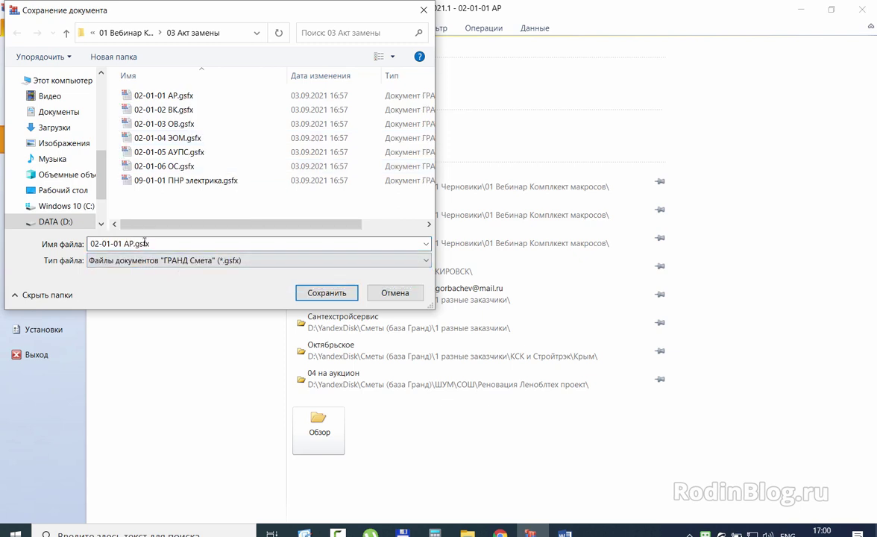
- Save the copy under the name 02-01-01-1 исп АР.gsfx and close the estimate
triple_click(135, 244)
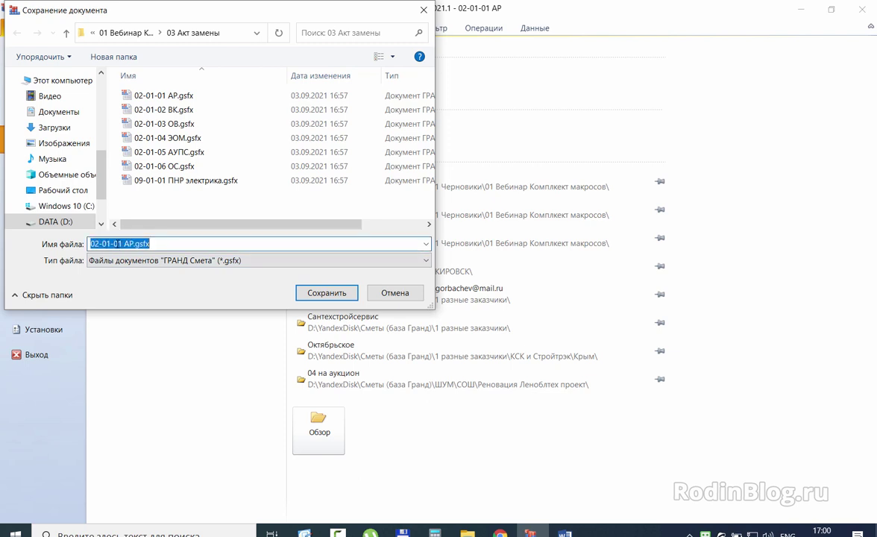
left_click(124, 243)
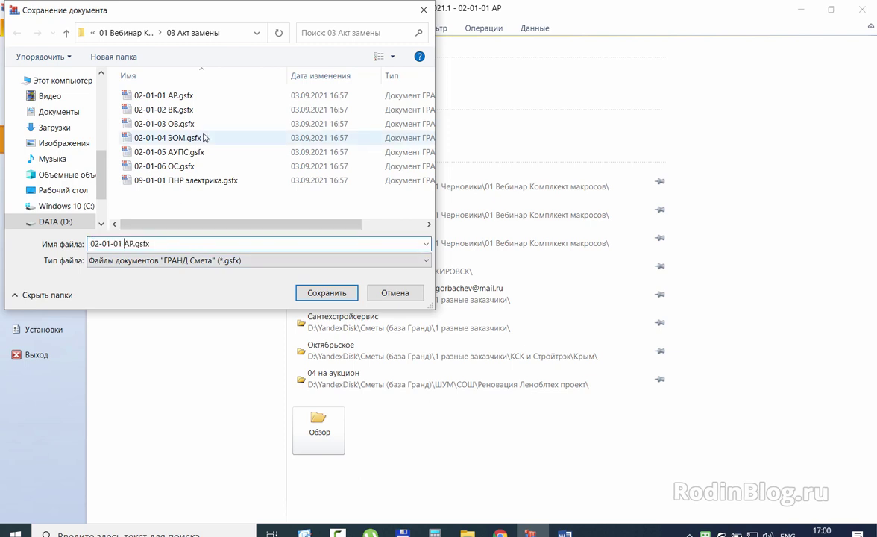
type("-")
key("alt+shift")
type("исп")
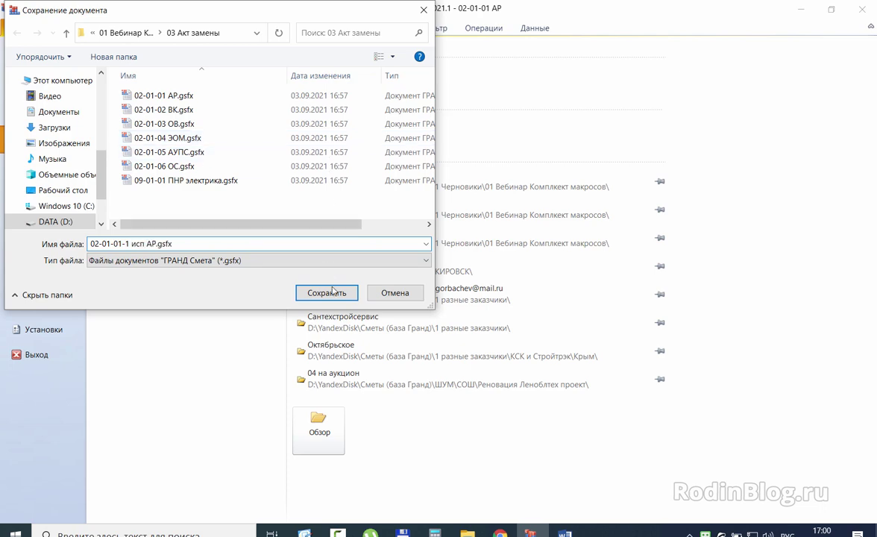
left_click(332, 291)
left_click(203, 246)
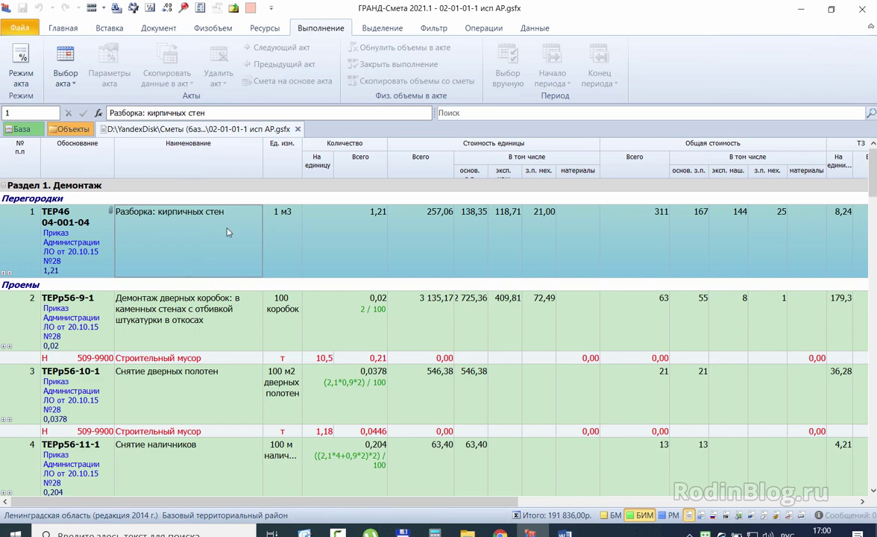
left_click(298, 129)
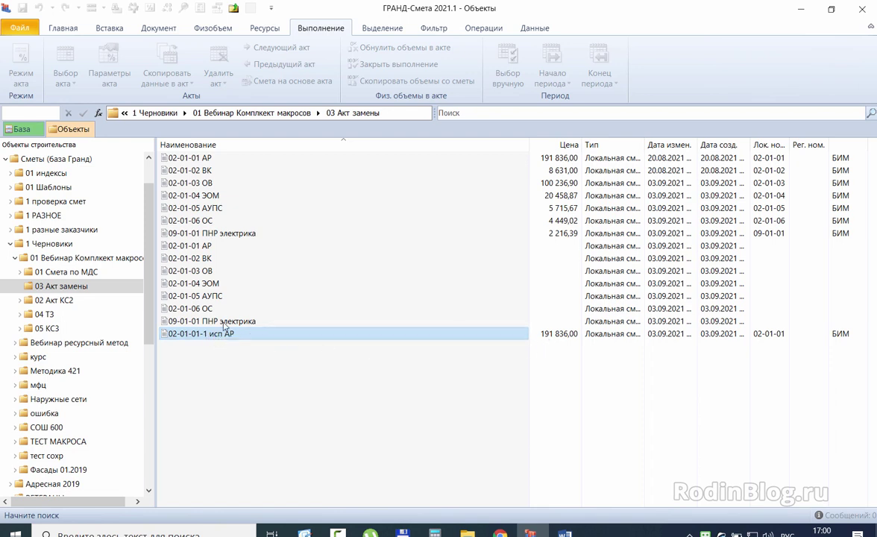
- Review the remaining unpriced estimates, 02-01-02 ВК to 09-01-01 ПНР электрика, and the seven исп copies in the folder
left_click(195, 258)
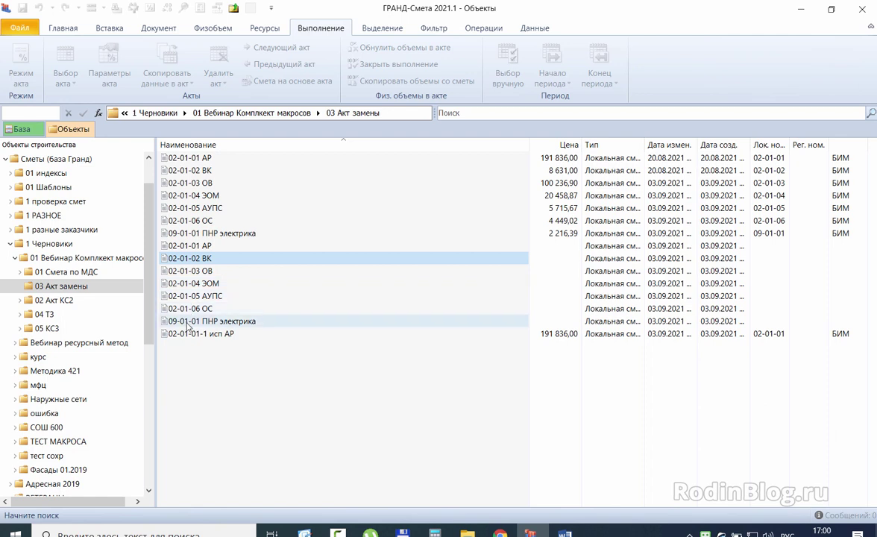
left_click(187, 325, "shift")
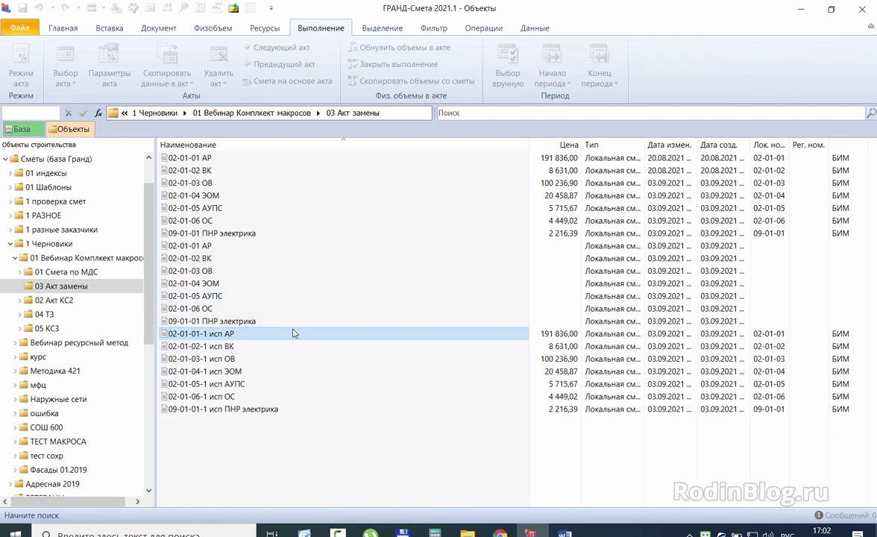
left_click(192, 409, "shift")
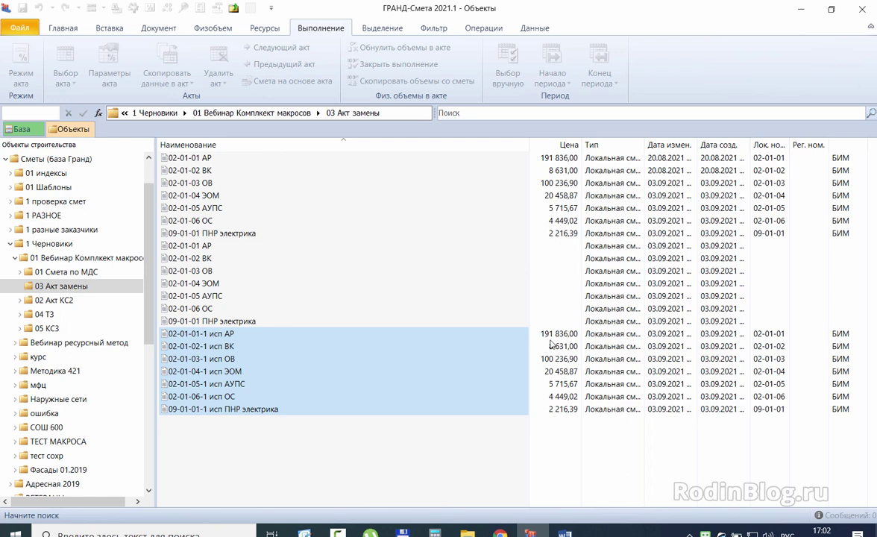
- Delete the seven unpriced estimates, from the second 02-01-01 АР to the second 09-01-01 ПНР электрика
left_click(190, 323)
left_click(189, 250, "shift")
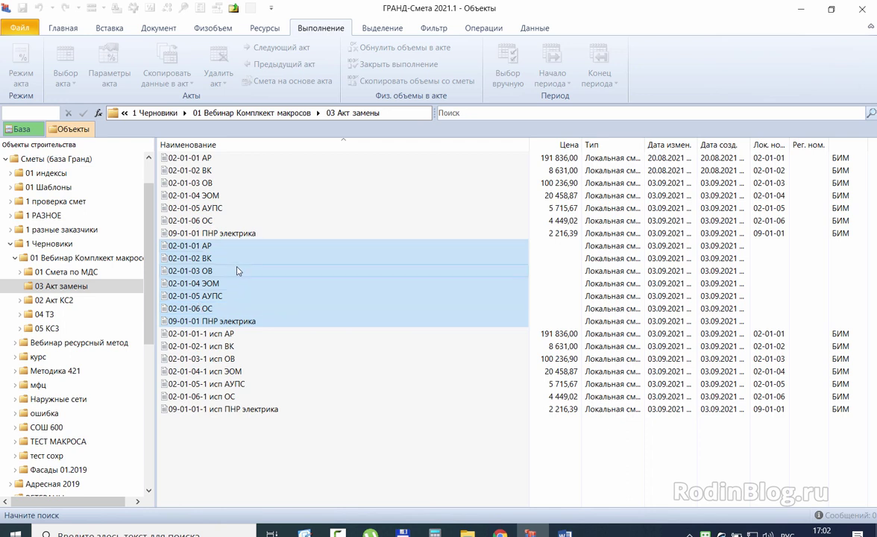
key("Delete")
left_click(453, 257)
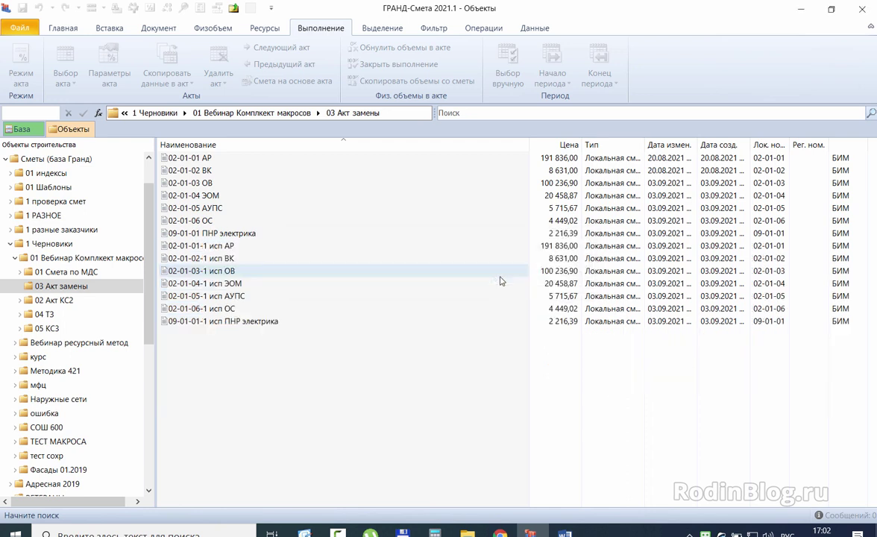
- Open the 02-01-01-1 исп АР estimate
left_click(252, 247)
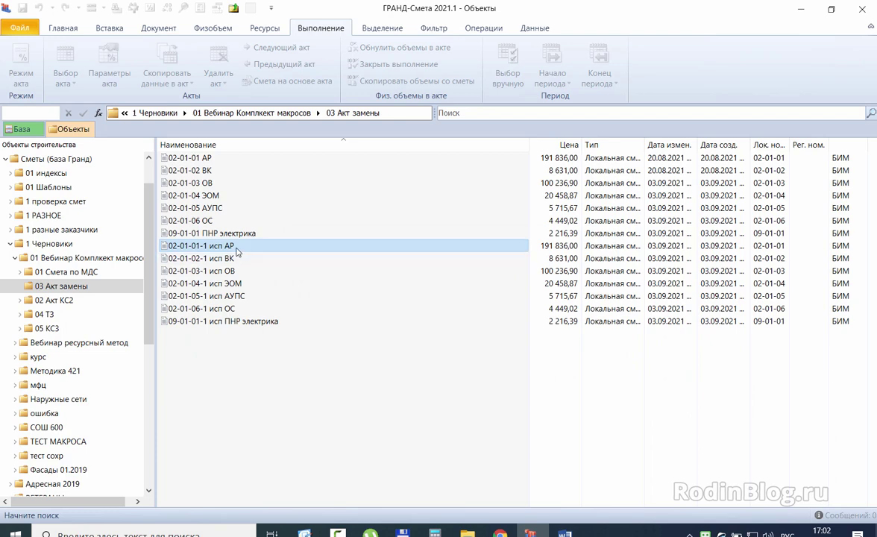
left_click(232, 258)
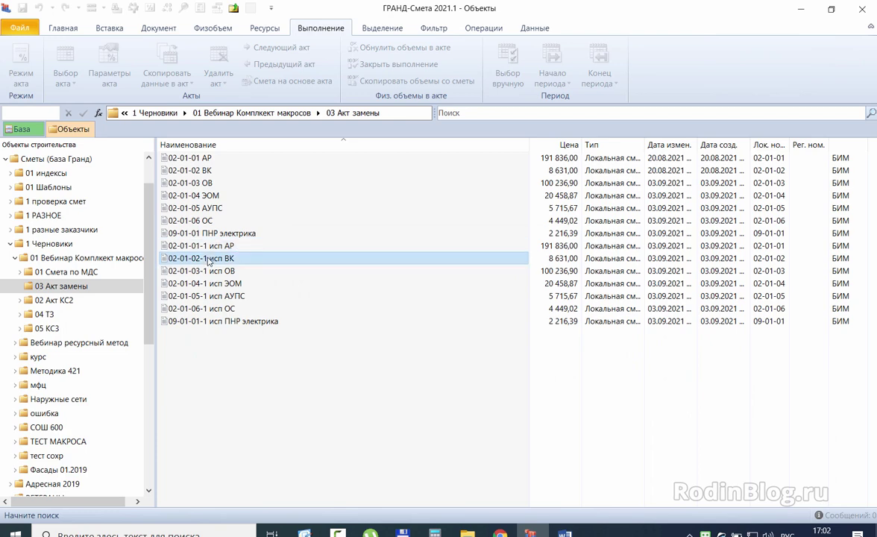
left_click(208, 244)
double_click(208, 245)
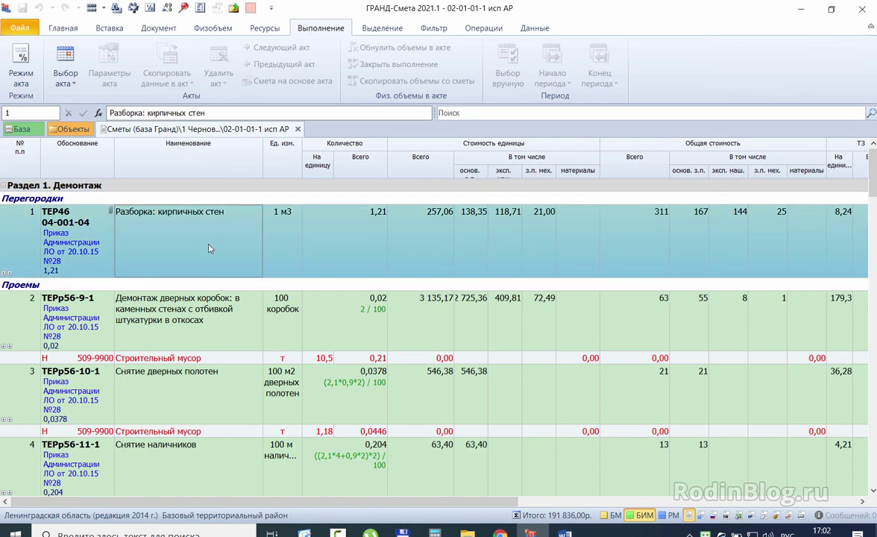
- Compare the total quantities of positions 1 and 2 with the volumes in the notes under their Обоснование codes
left_click(358, 235)
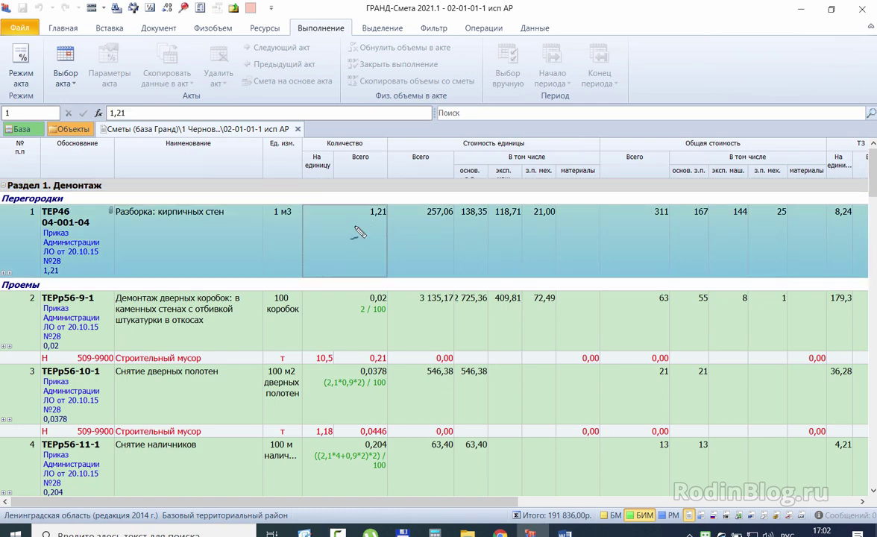
mouse_move(353, 223)
left_mouse_down()
mouse_move(388, 221)
mouse_move(374, 195)
mouse_move(322, 199)
mouse_move(348, 220)
left_mouse_up()
mouse_move(52, 262)
left_mouse_down()
mouse_move(35, 271)
mouse_move(72, 266)
mouse_move(59, 262)
left_mouse_up()
mouse_move(328, 305)
left_mouse_down()
mouse_move(382, 293)
mouse_move(349, 306)
left_mouse_up()
mouse_move(93, 342)
left_mouse_down()
mouse_move(25, 347)
mouse_move(88, 345)
left_mouse_up()
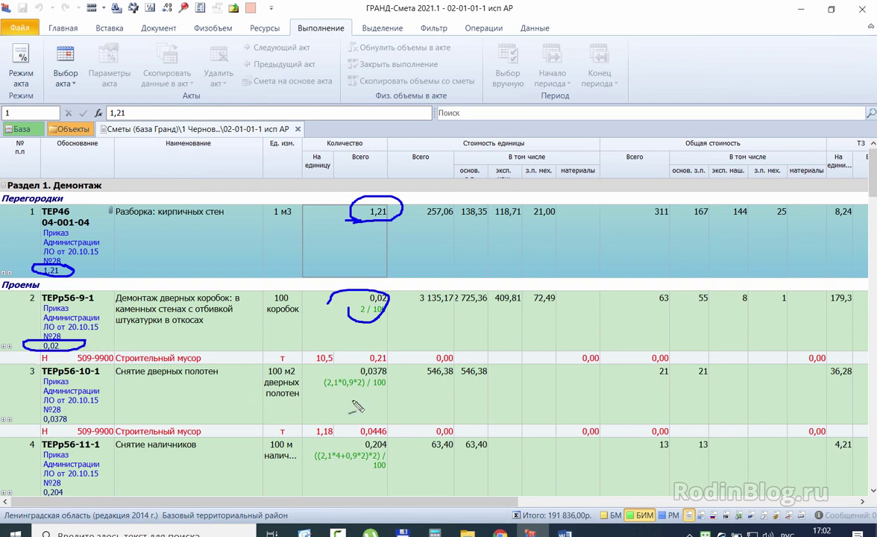
- Compare the total quantities of position 3 and the following positions with the volumes in the notes under their Обоснование codes
mouse_move(328, 398)
left_mouse_down()
mouse_move(395, 384)
mouse_move(372, 363)
mouse_move(344, 373)
left_mouse_up()
mouse_move(71, 412)
left_mouse_down()
mouse_move(34, 417)
mouse_move(76, 429)
mouse_move(75, 415)
left_mouse_up()
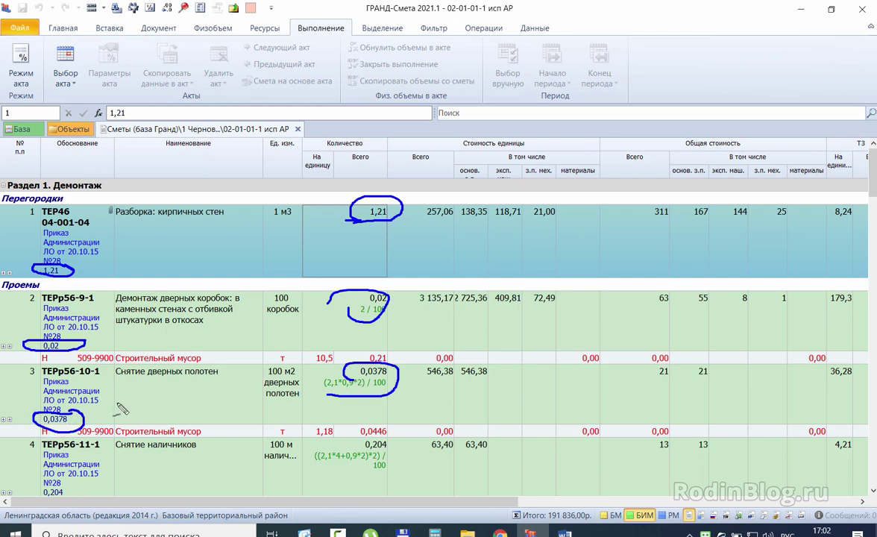
left_click(117, 375)
scroll(117, 407, "down", 3)
scroll(117, 407, "down", 8)
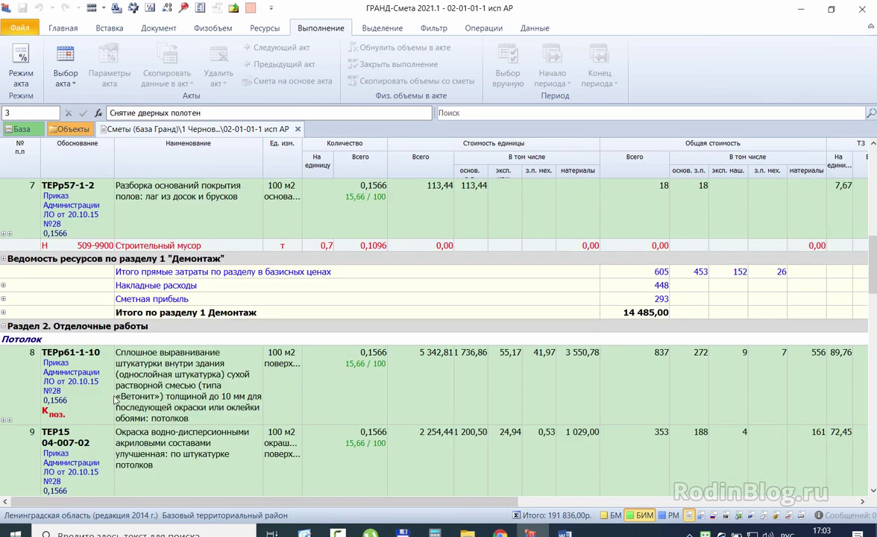
left_click(351, 332)
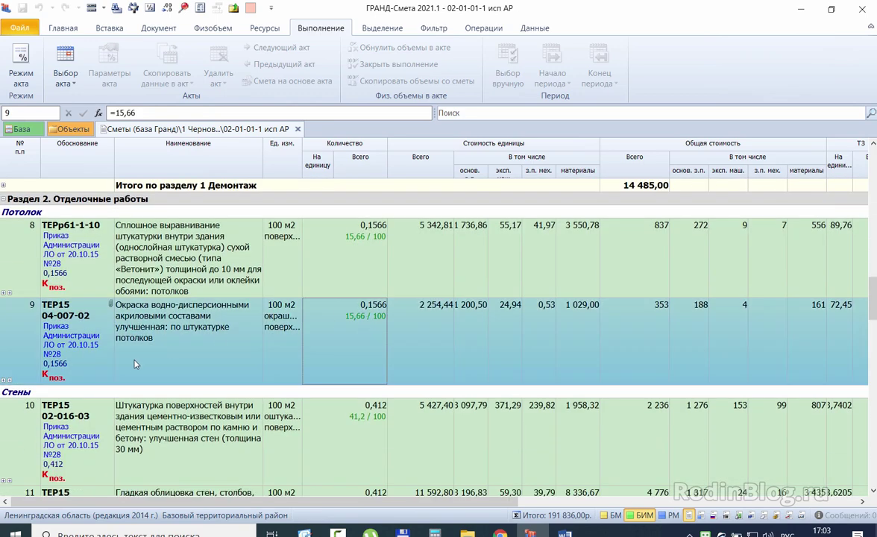
left_click(45, 371)
scroll(130, 357, "down", 5)
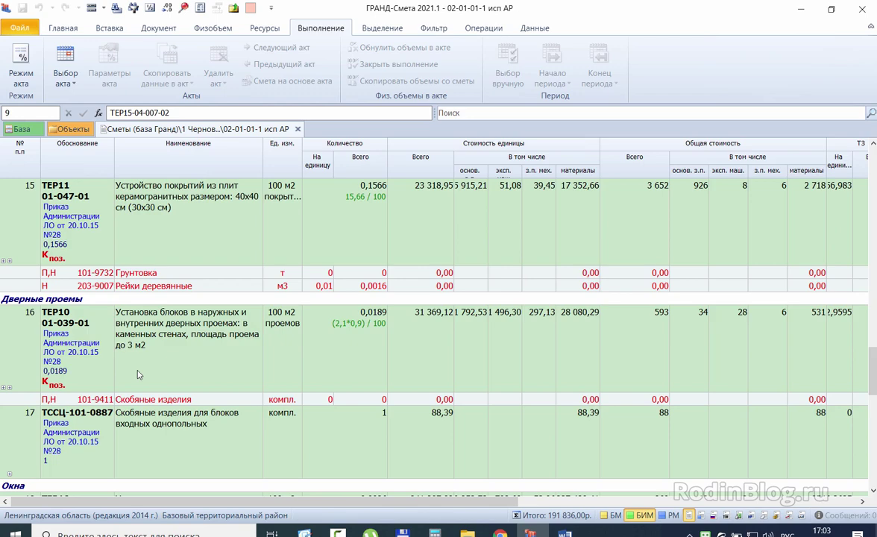
scroll(210, 337, "up", 15)
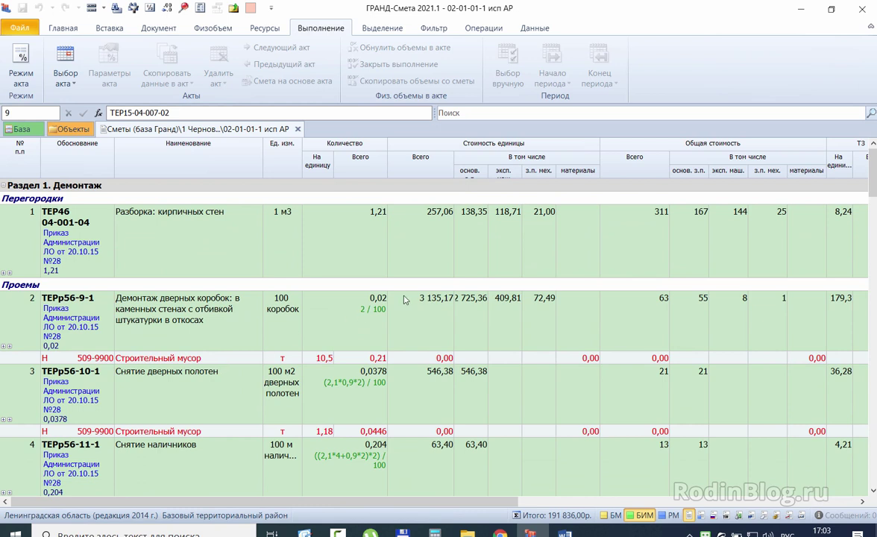
- Clear the quantity of position 1, Разборка: кирпичных стен, to zero
double_click(368, 235)
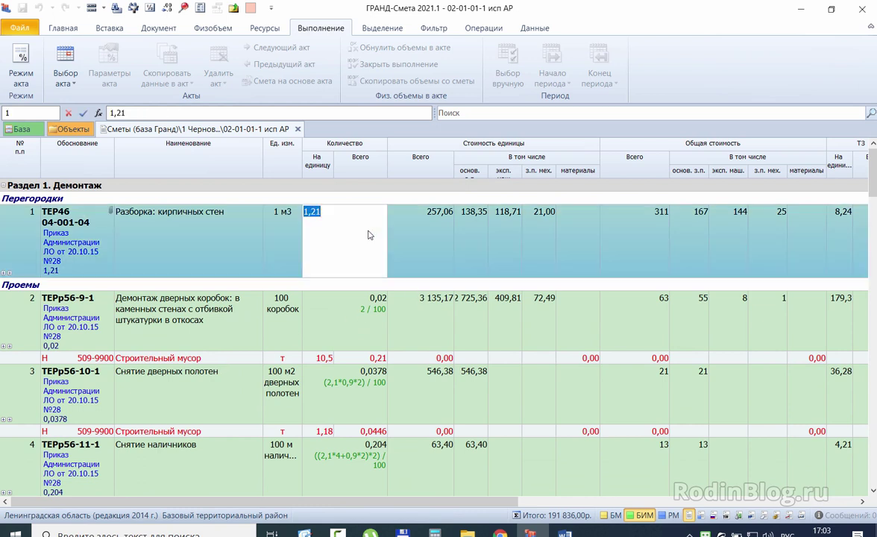
key("Return")
left_click(307, 209)
left_click(307, 210)
key("Delete")
key("Return")
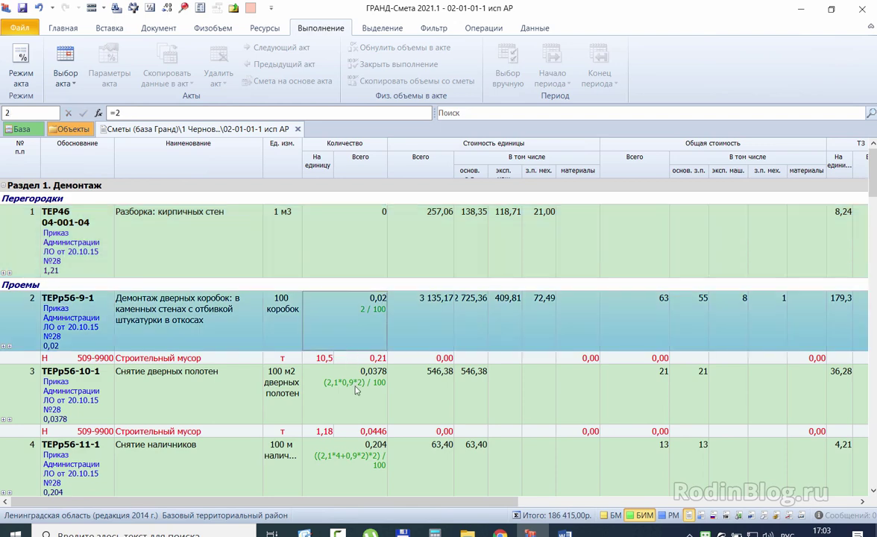
- Change the quantity formula of position 3, Снятие дверных полотен, to =2,1*0,9
double_click(356, 378)
left_click(356, 378)
key("BackSpace")
key("BackSpace")
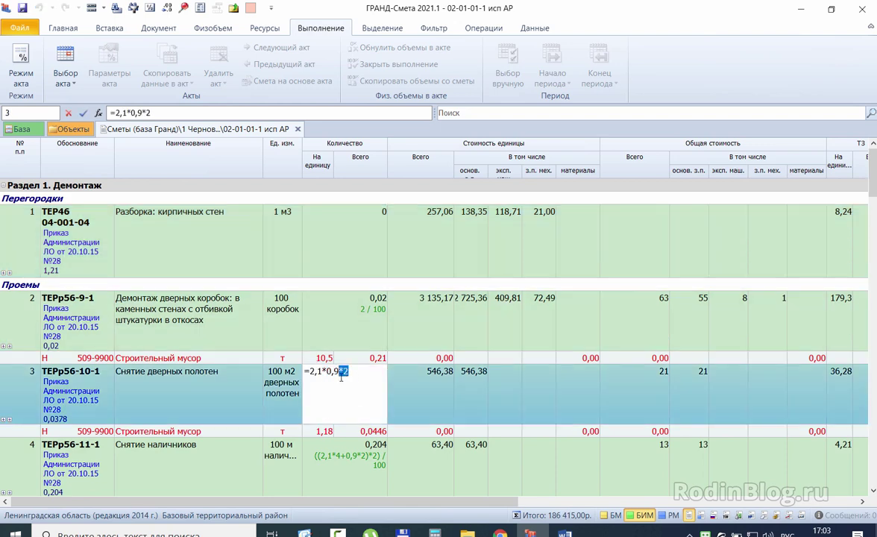
key("Return")
- Set the quantity of position 5, Отбивка штукатурки с поверхностей, to 0,2
scroll(324, 356, "down", 3)
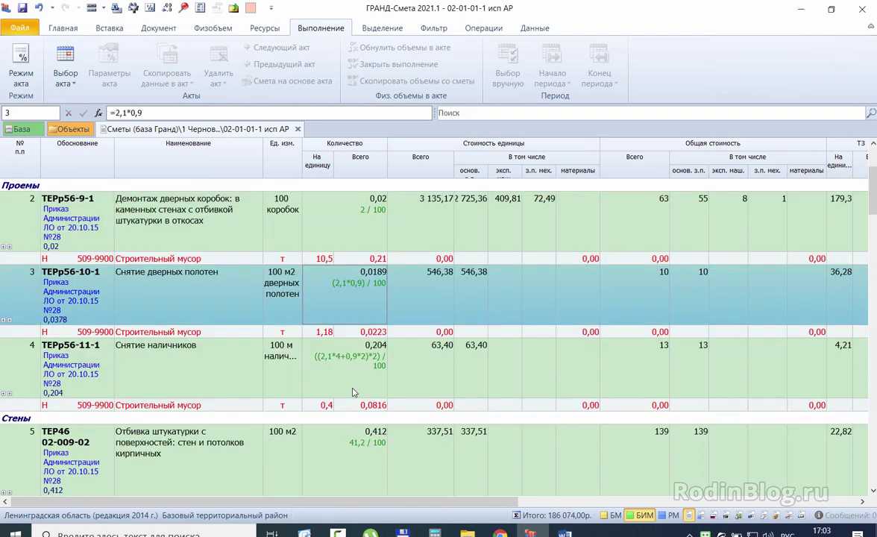
double_click(358, 436)
type("0,2")
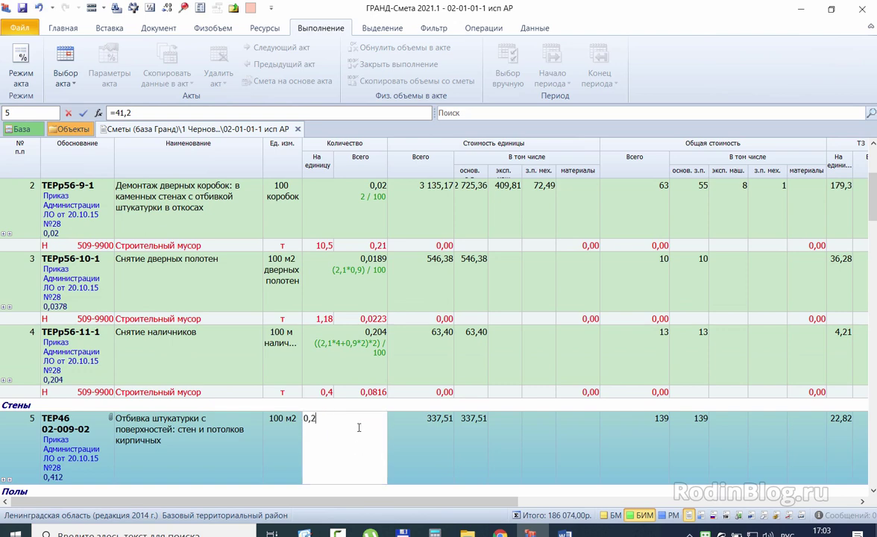
key("Return")
- Set the quantity of position 7, Разборка оснований покрытия полов: лаг из досок и брусков, to 0
scroll(350, 358, "down", 6)
left_click(341, 275)
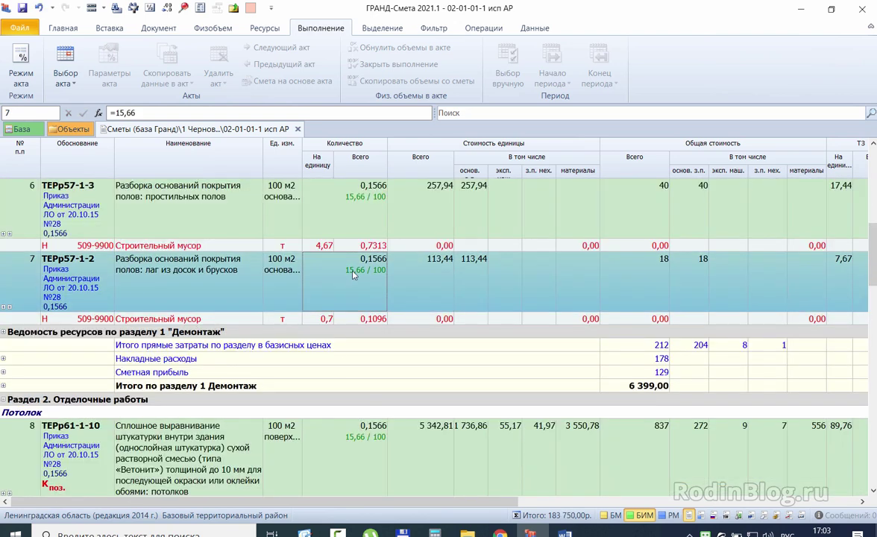
double_click(354, 275)
type("0")
key("Return")
- Set the quantity of position 9, the water-dispersion acrylic painting of the ceilings, to 0,2
scroll(336, 335, "down", 3)
left_click(368, 404)
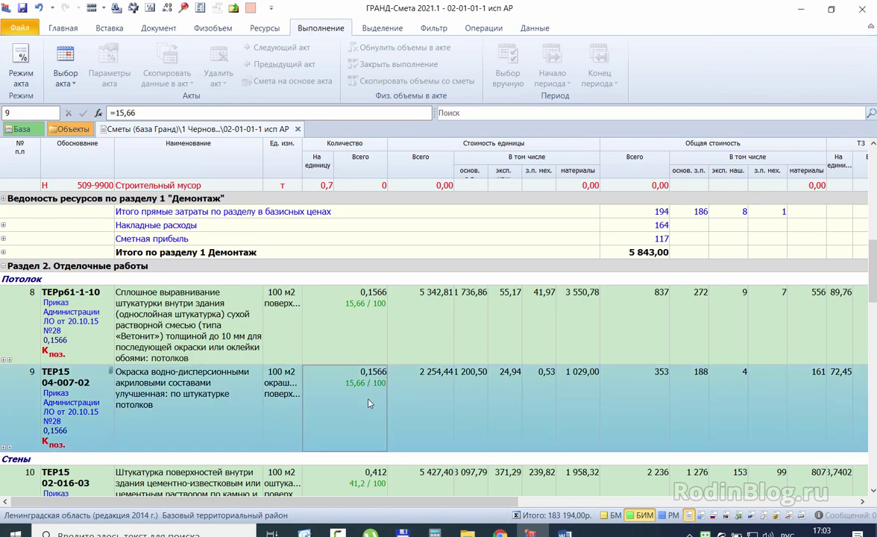
double_click(368, 404)
type("0,2")
key("Return")
- Set the quantity of position 12, Устройство стяжек: цементных толщиной 20 мм, to 0,1
scroll(324, 403, "down", 3)
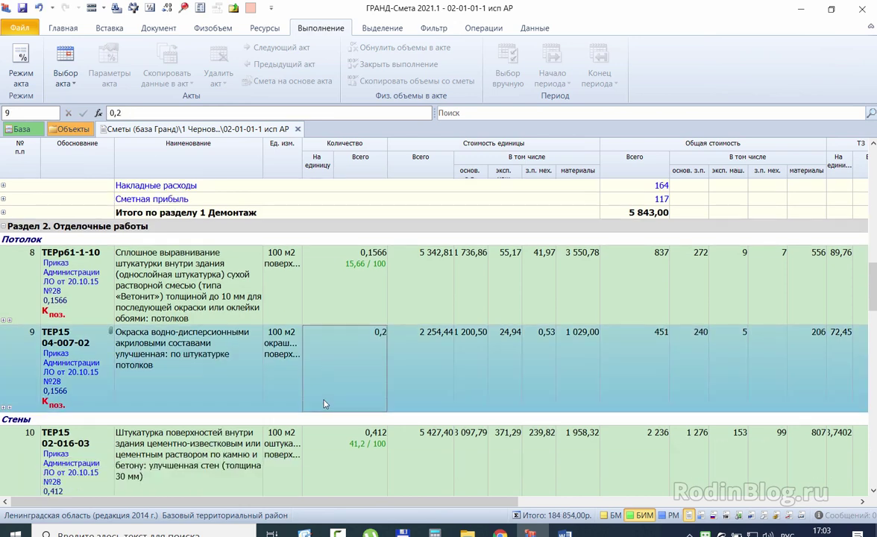
scroll(314, 414, "down", 2)
left_click(314, 412)
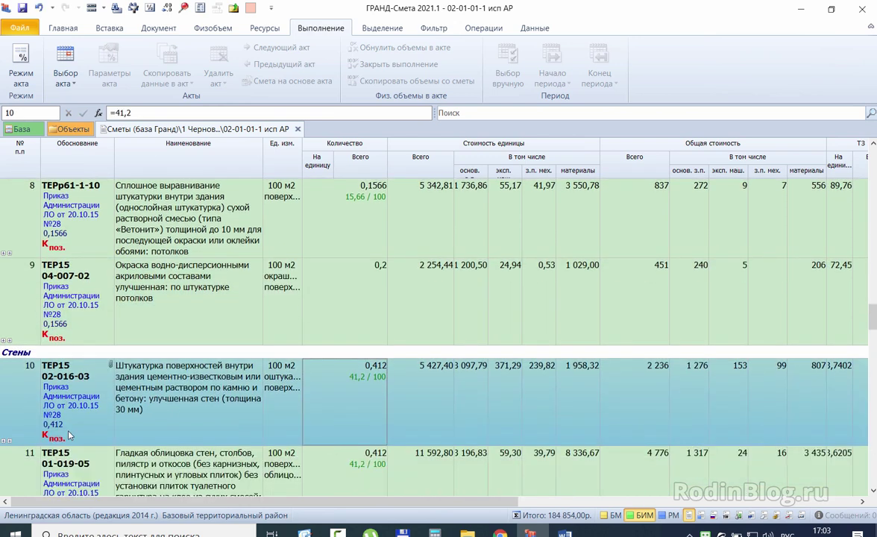
scroll(369, 373, "down", 2)
left_click(369, 393)
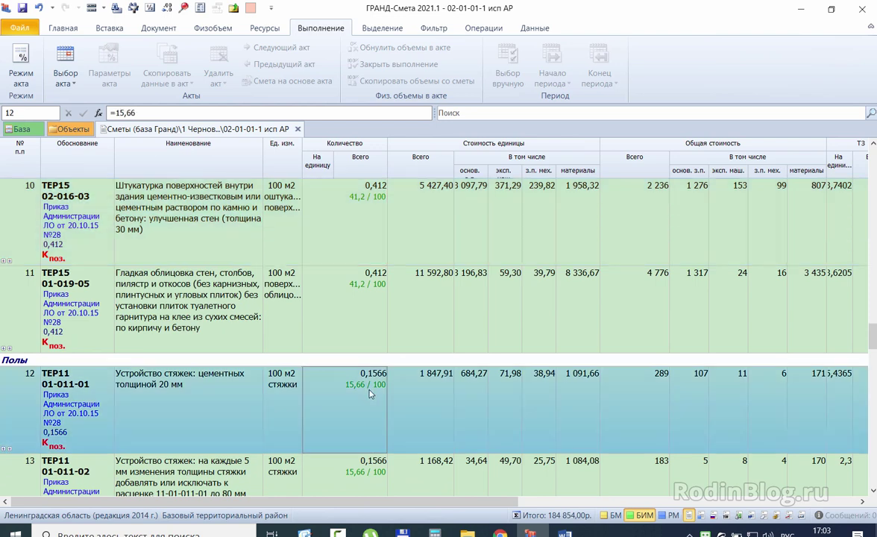
double_click(370, 393)
type("0,1")
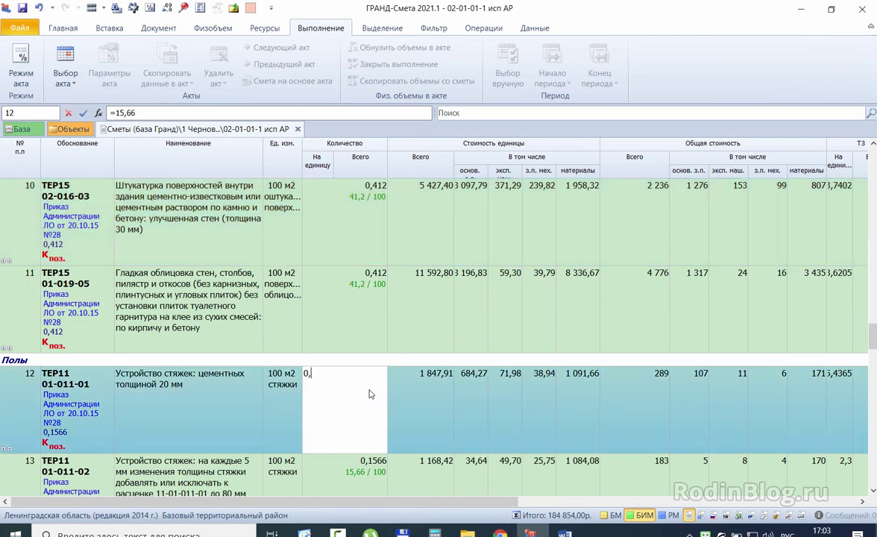
key("Return")
- Set the quantity of position 14, Устройство покрытий полимерцементных, to 0,55
scroll(370, 393, "down", 2)
double_click(372, 381)
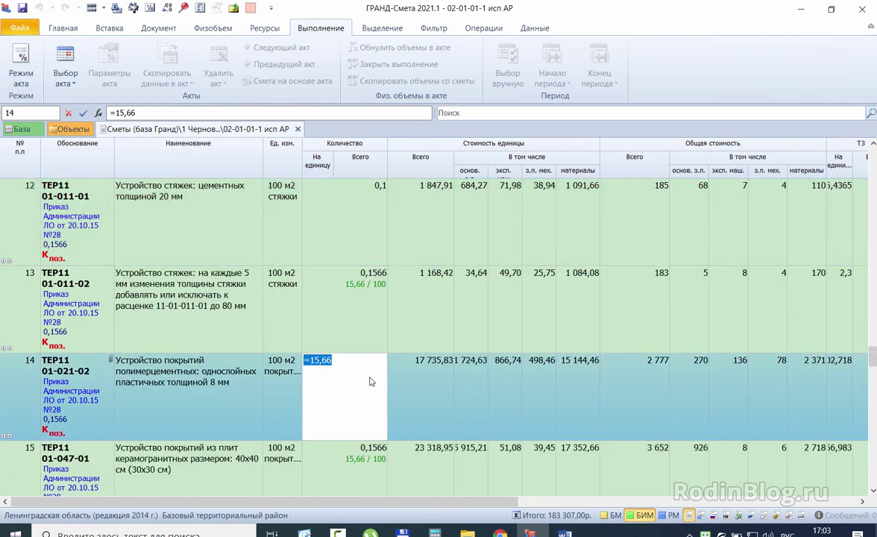
type("0,55")
key("Return")
- Set the quantity of position 22, Перевозка грузов автомобилями-самосвалами, in Раздел 3 to 2
scroll(371, 380, "down", 5)
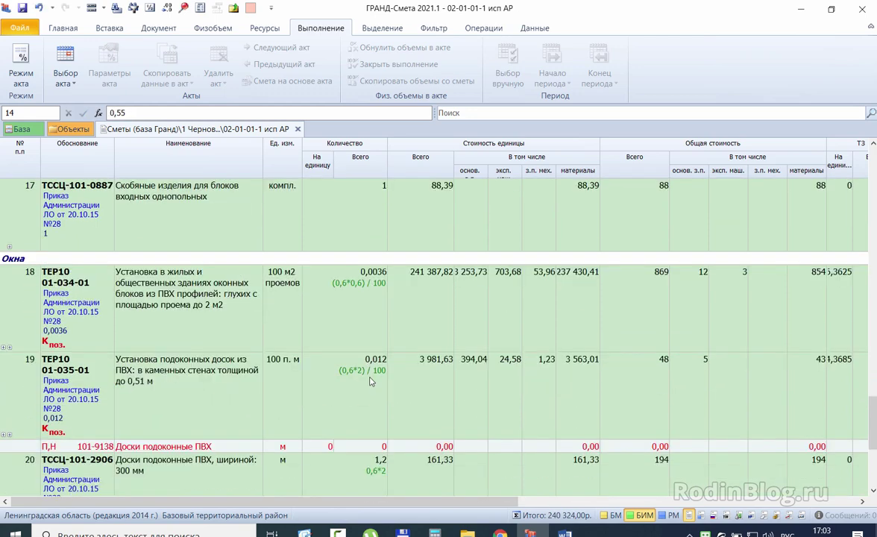
scroll(370, 381, "down", 5)
double_click(337, 333)
type("2")
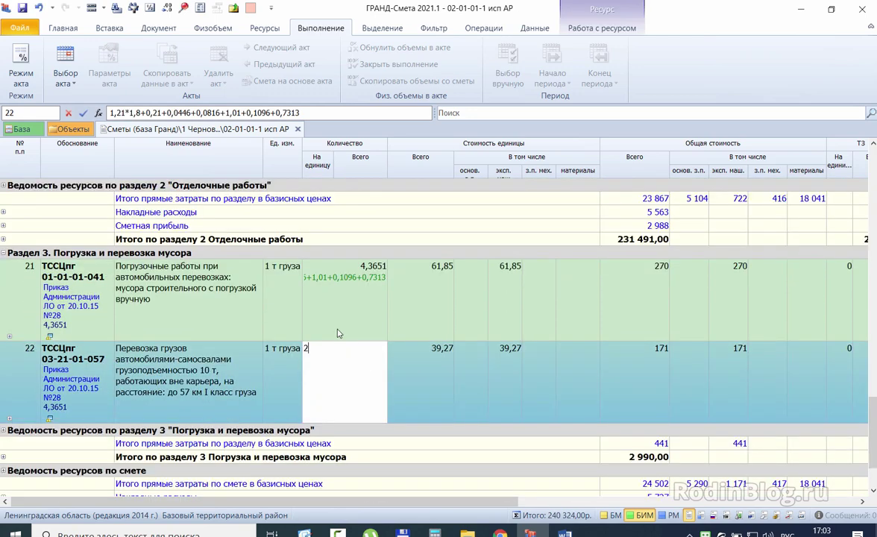
key("Return")
- Insert a new position ТЕР46-04-001-03 below position 1 in Перегородки with a quantity of 5
scroll(187, 359, "up", 15)
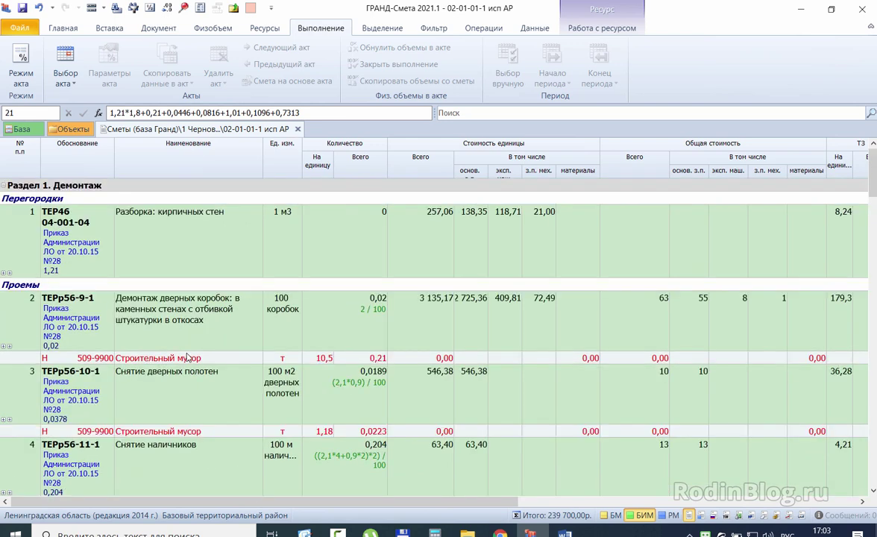
double_click(174, 249)
key("ctrl+c")
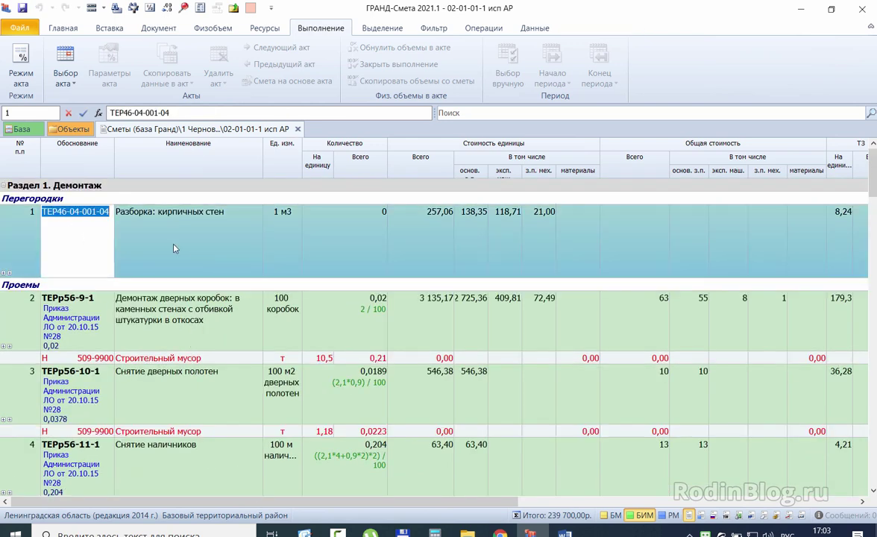
left_click(174, 248)
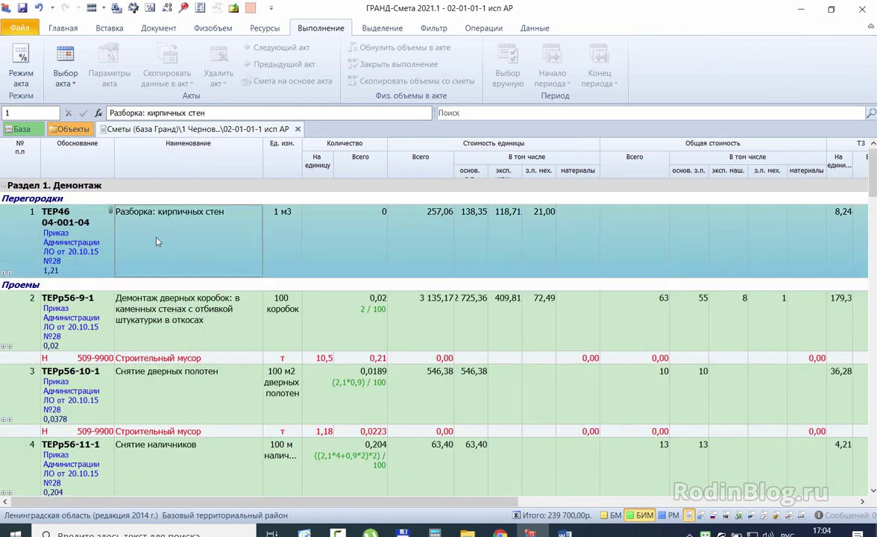
key("Insert")
key("ctrl+v")
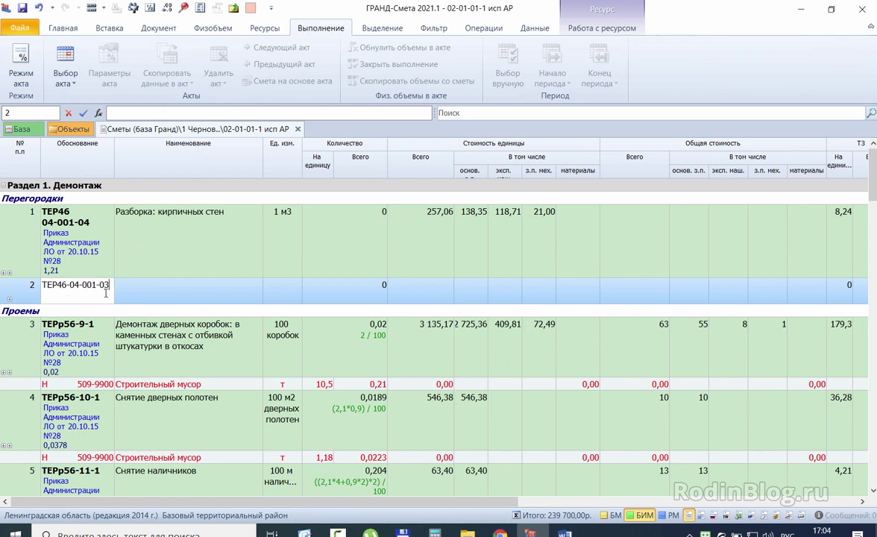
key("Return")
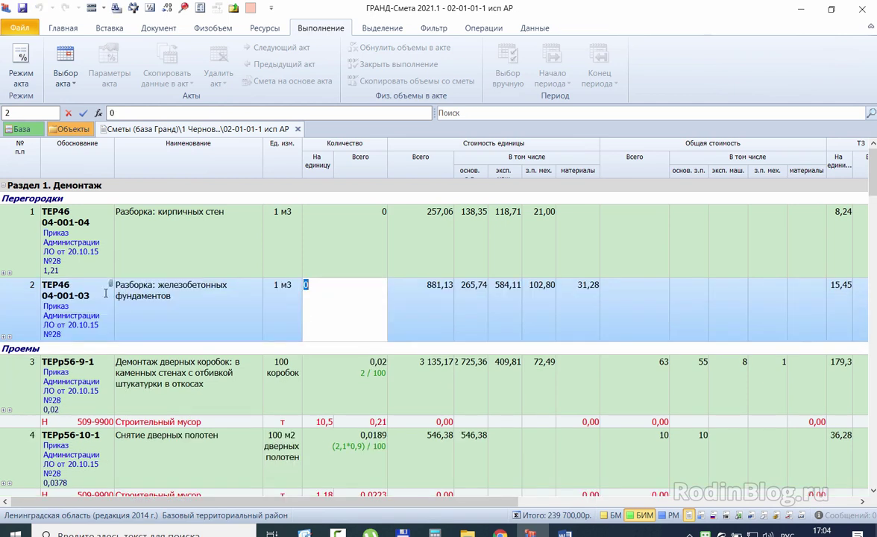
type("5")
key("Return")
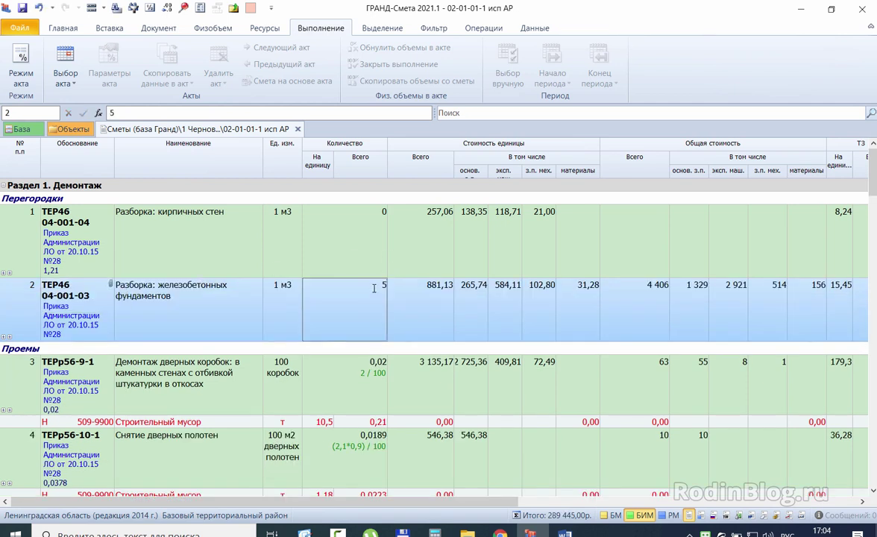
- Check the new ТЕР46-04-001-03 position for a stored volume in its Обоснование note and examine its total quantity
left_click(81, 291)
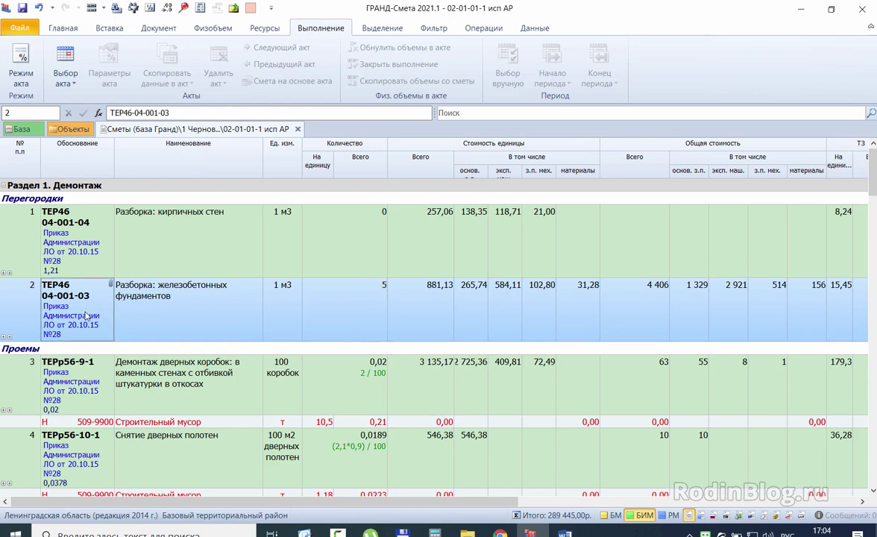
left_click(276, 302)
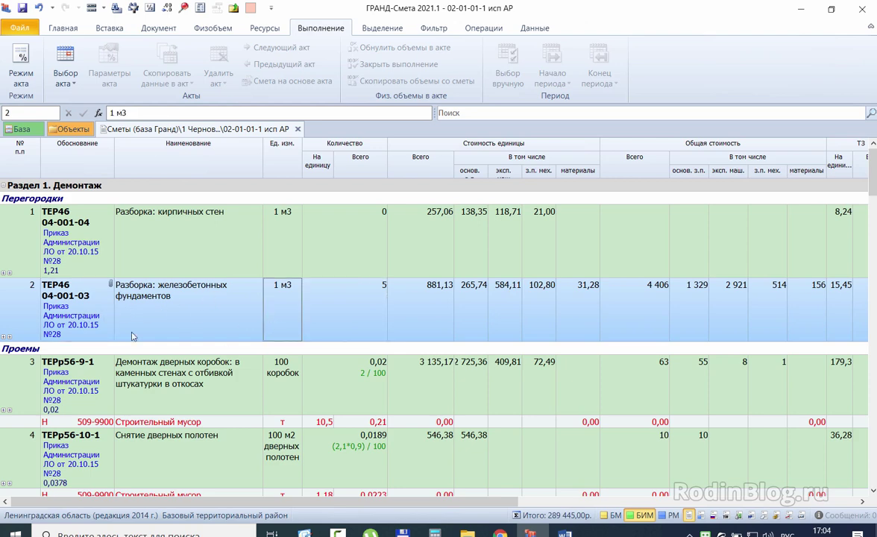
double_click(132, 336)
key("Escape")
mouse_move(80, 304)
left_mouse_down()
mouse_move(61, 348)
mouse_move(118, 310)
mouse_move(80, 304)
left_mouse_up()
left_click_drag(357, 284, 403, 325)
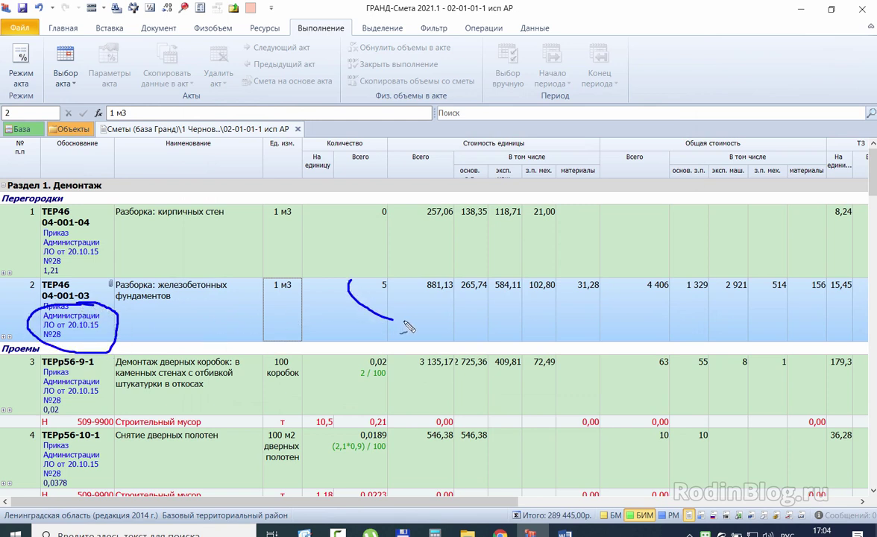
mouse_move(349, 281)
left_mouse_down()
mouse_move(403, 287)
mouse_move(386, 320)
left_mouse_up()
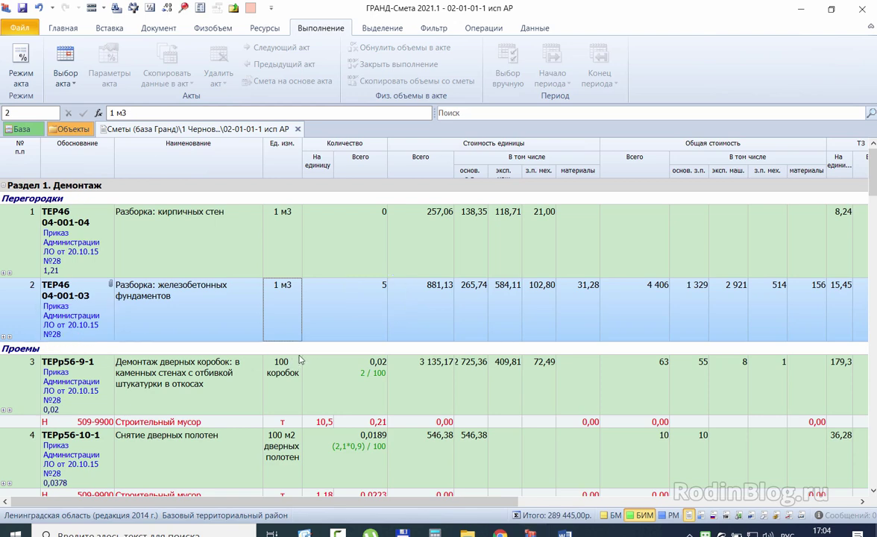
- Compare the total quantity of position 1, Разборка: кирпичных стен, with the volume stored in its Обоснование note
left_click(278, 364)
scroll(299, 373, "down", 1)
scroll(300, 373, "down", 3)
scroll(346, 308, "up", 4)
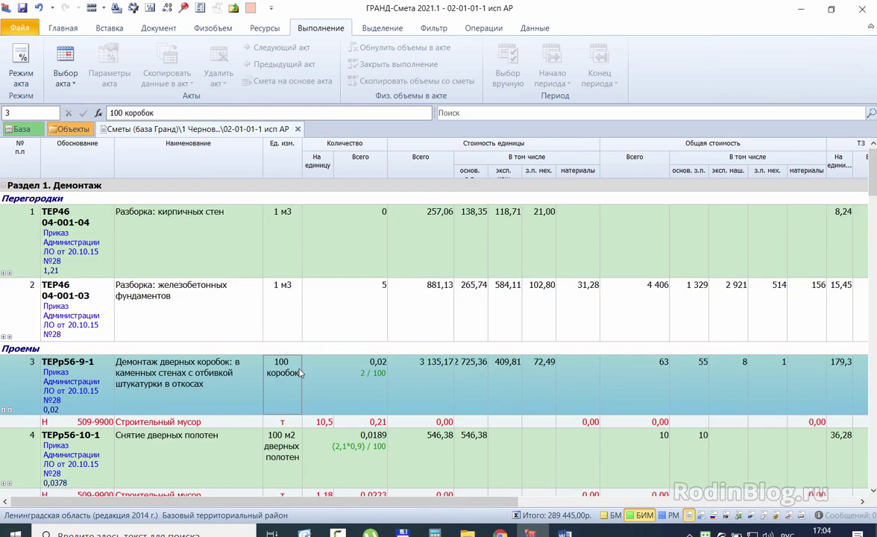
scroll(346, 307, "down", 1)
scroll(346, 308, "up", 2)
left_click(341, 245)
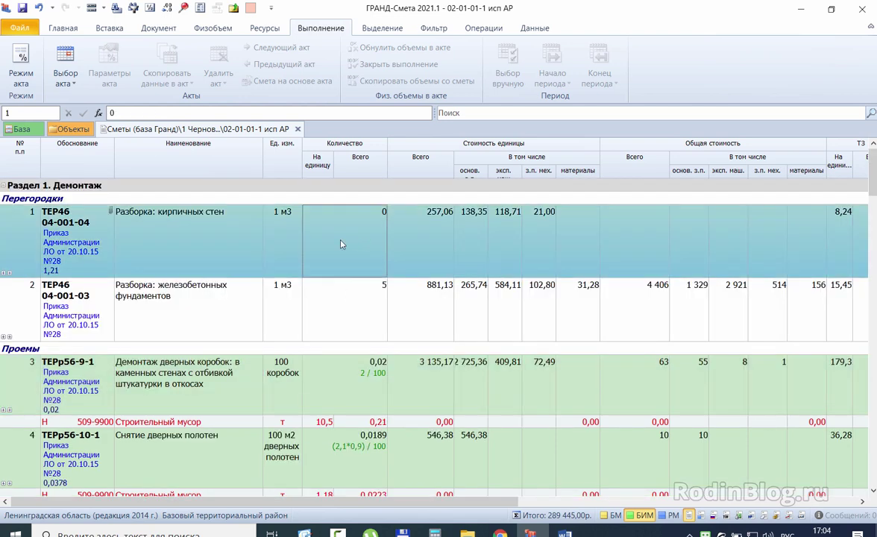
left_click(158, 231)
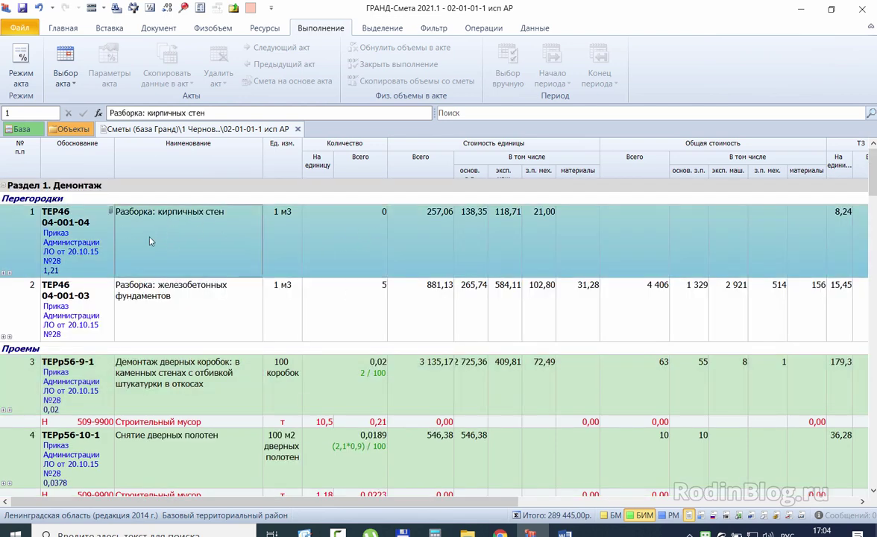
left_click(355, 246)
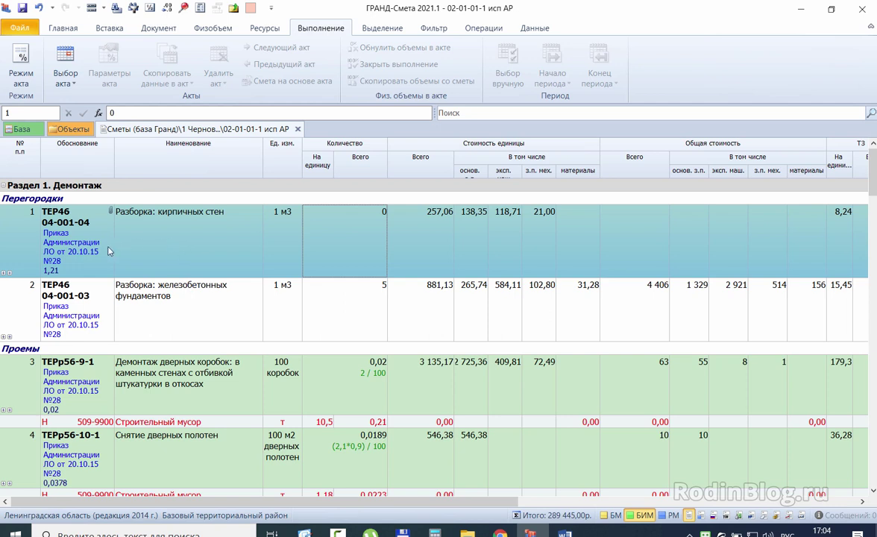
left_click(67, 269)
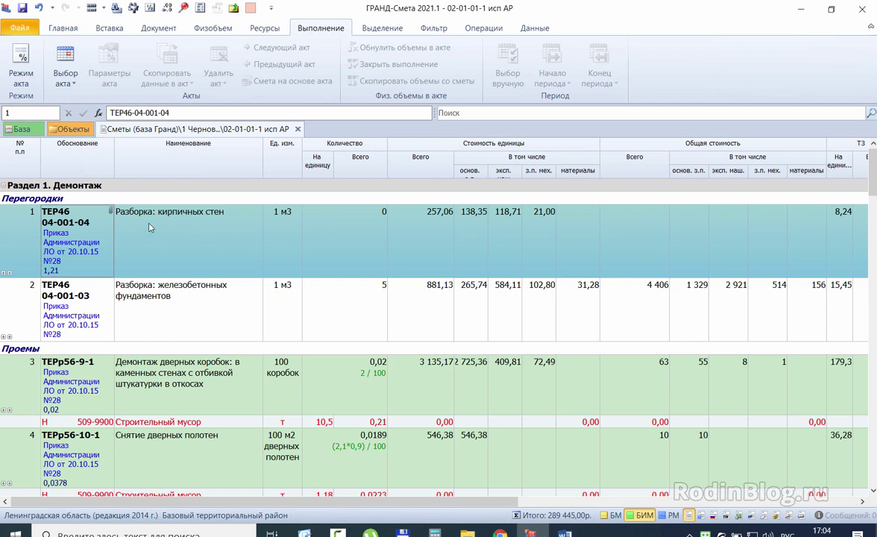
left_click(181, 241)
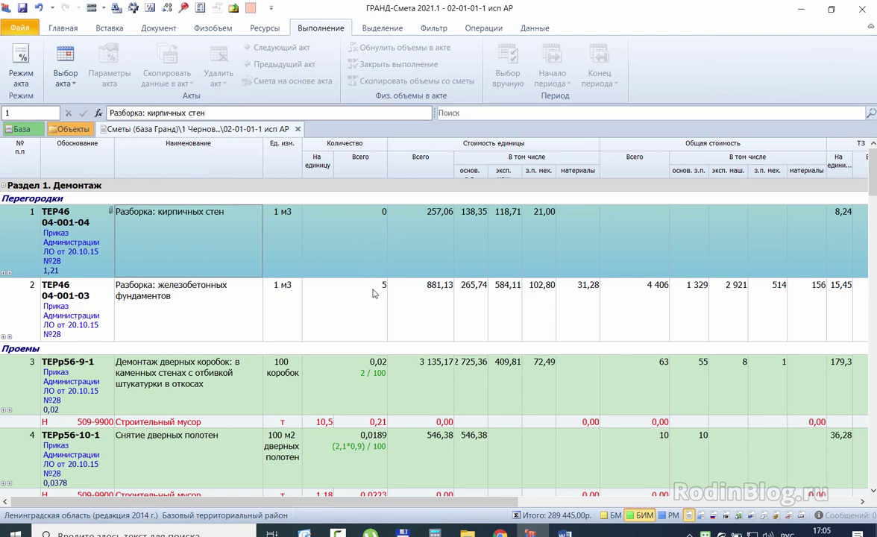
- Insert a new position ТЕР46-02-009-03 below position 6 in Стены with a quantity of 1
scroll(374, 290, "down", 4)
left_click(214, 390)
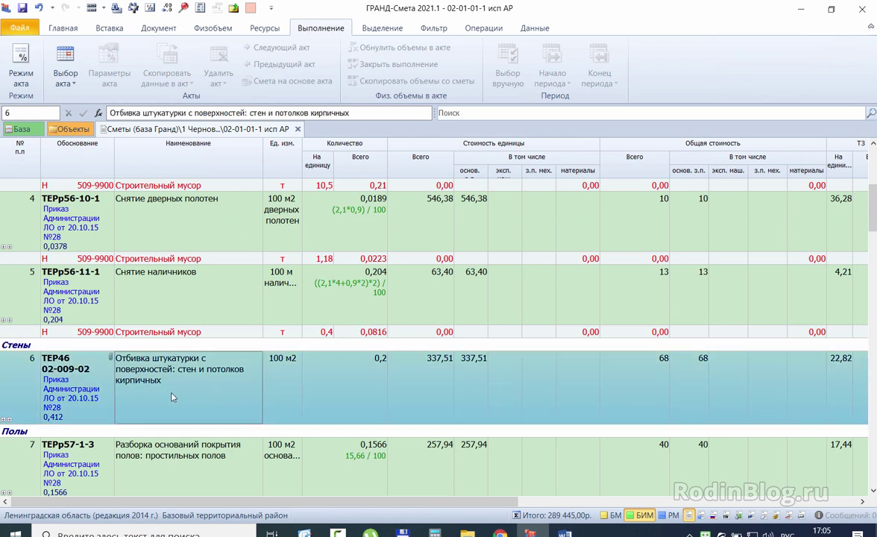
double_click(74, 377)
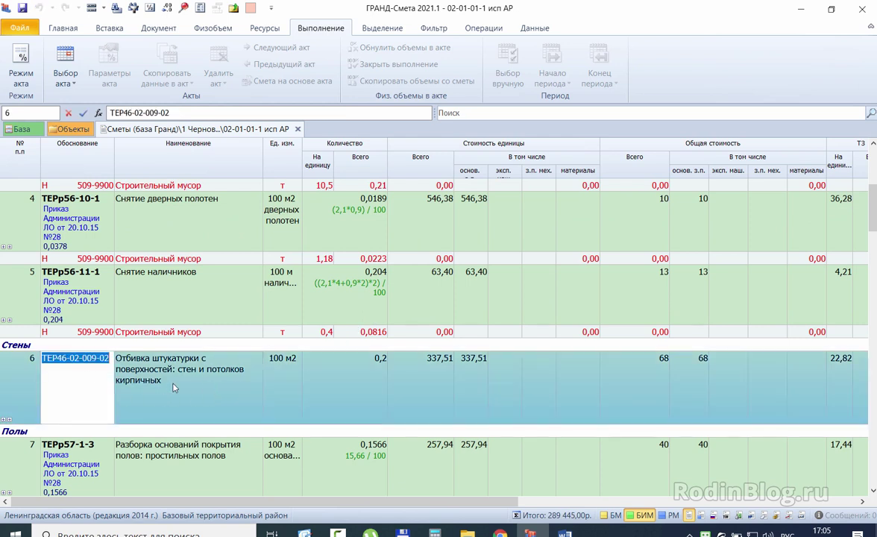
key("ctrl+c")
key("Return")
key("Insert")
key("ctrl+v")
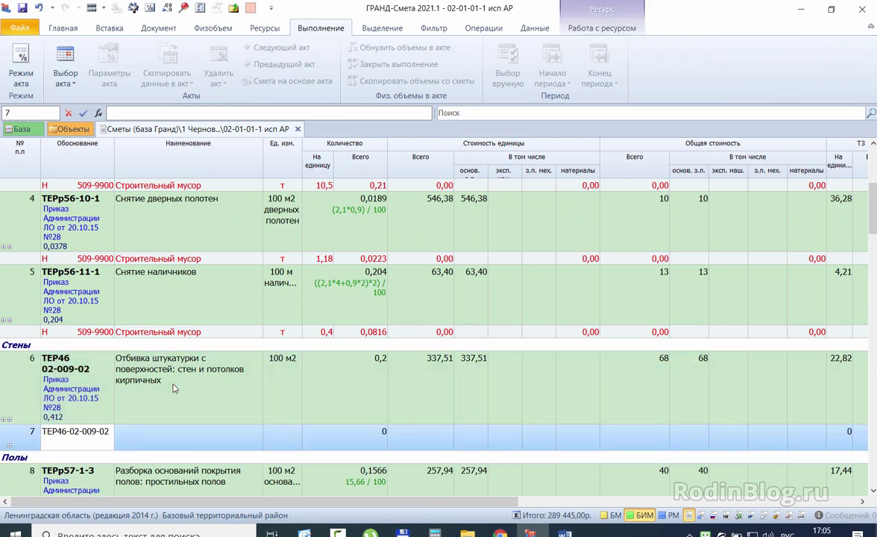
key("Return")
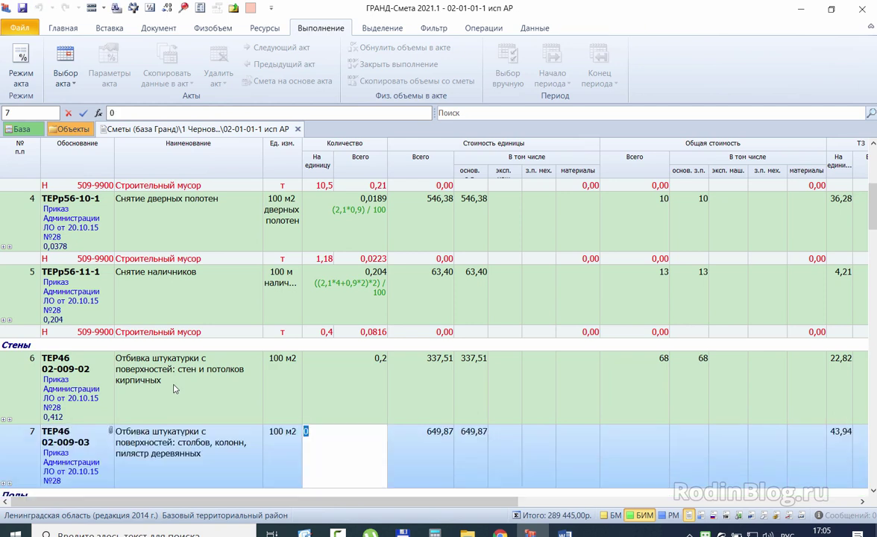
type("1")
key("Return")
- Review the Полы positions ТЕРр57-1-3 and ТЕРр57-1-2 in Раздел 1 and close the 02-01-01-1 исп АР estimate
scroll(324, 435, "down", 2)
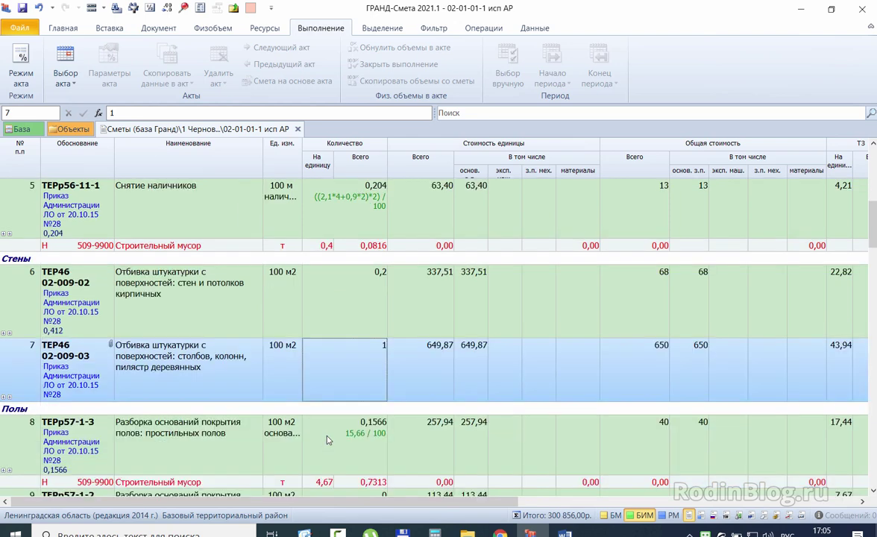
left_click(248, 384)
left_click(235, 415)
scroll(231, 416, "down", 2)
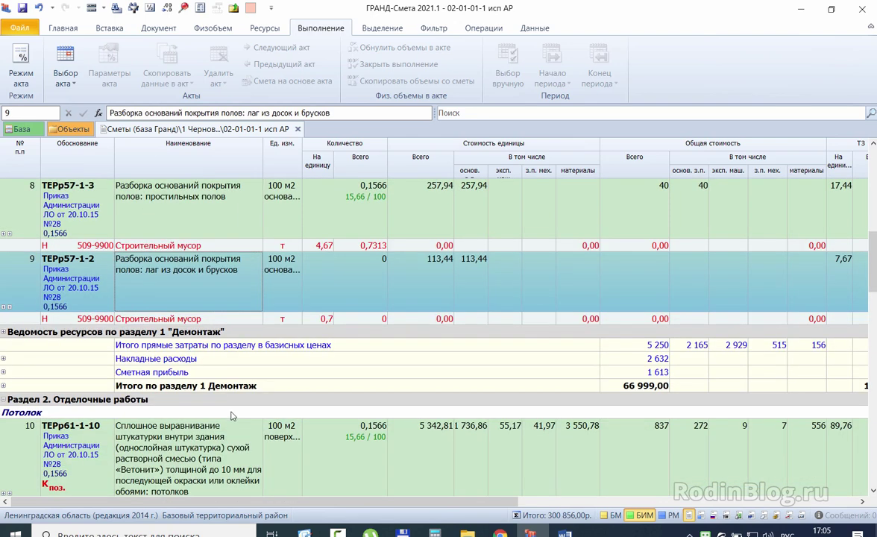
left_click(149, 219)
left_click(73, 270)
left_click(218, 292)
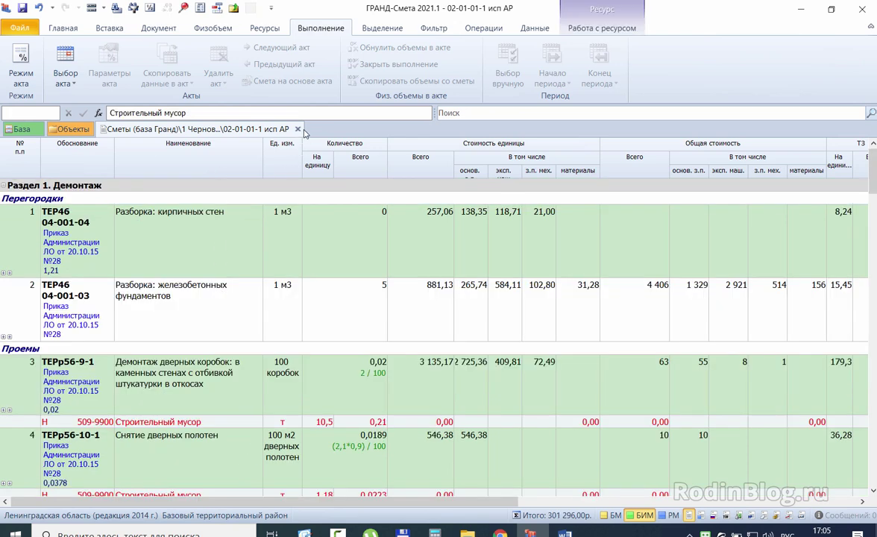
left_click(297, 129)
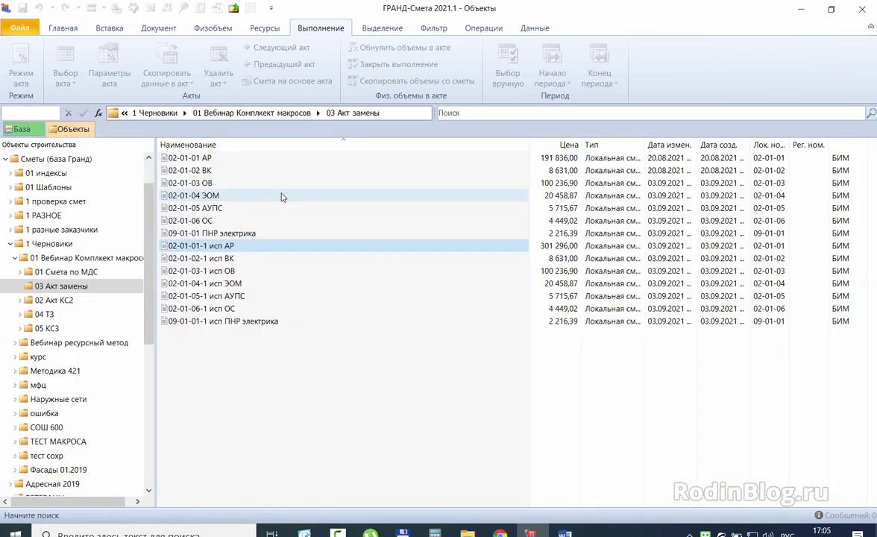
- Go through the remaining исп estimates, examine positions 1 and 2 of 09-01-01-1 исп ПНР электрика, and close it
left_click(197, 261)
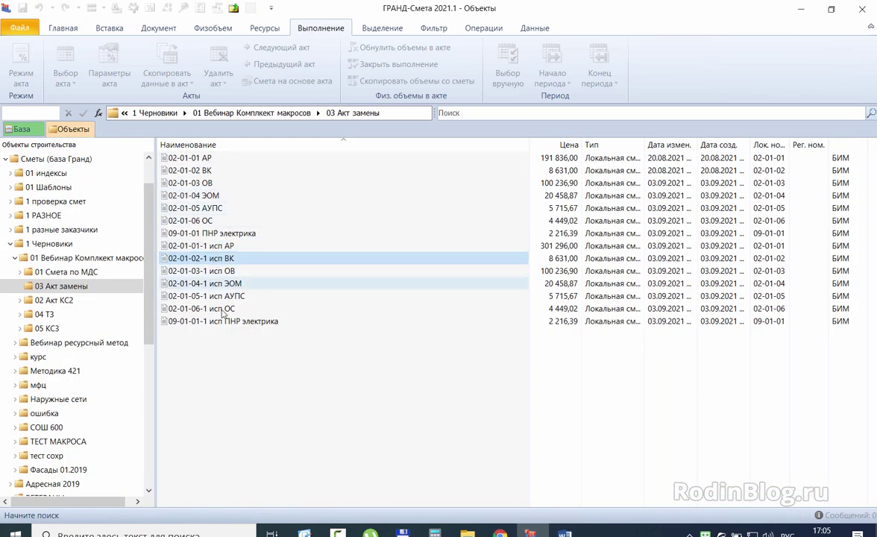
key("shift+End")
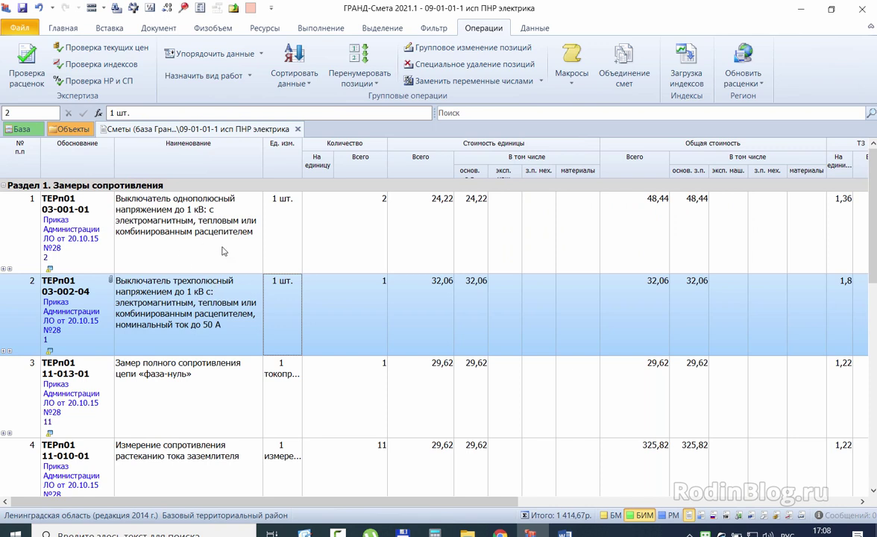
left_click(198, 211)
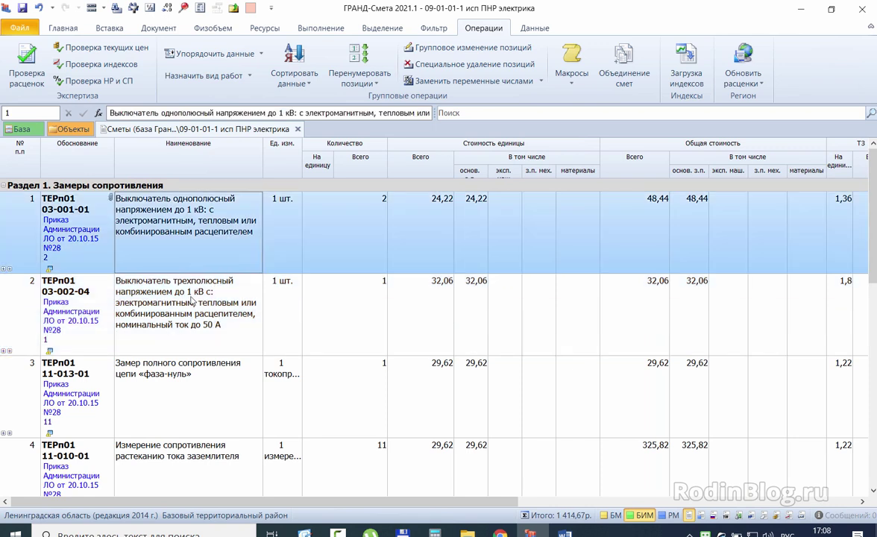
left_click(194, 290)
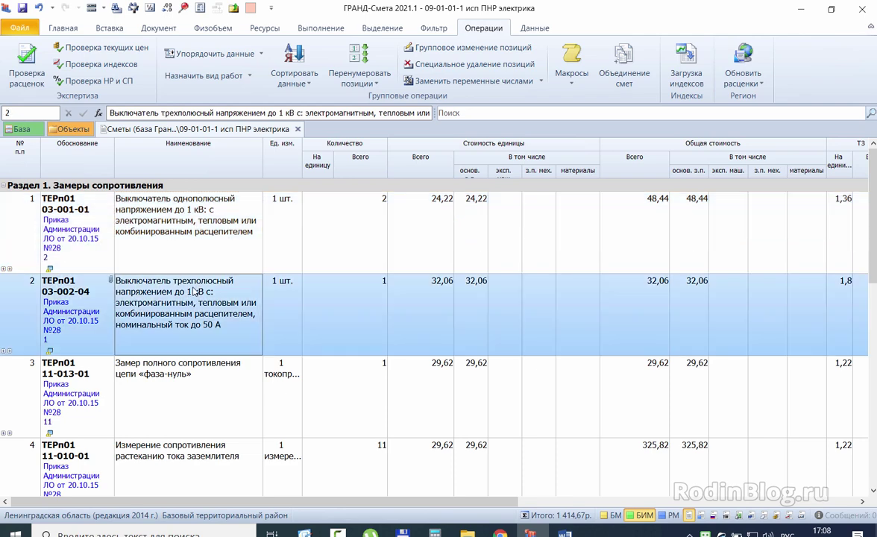
left_click(298, 129)
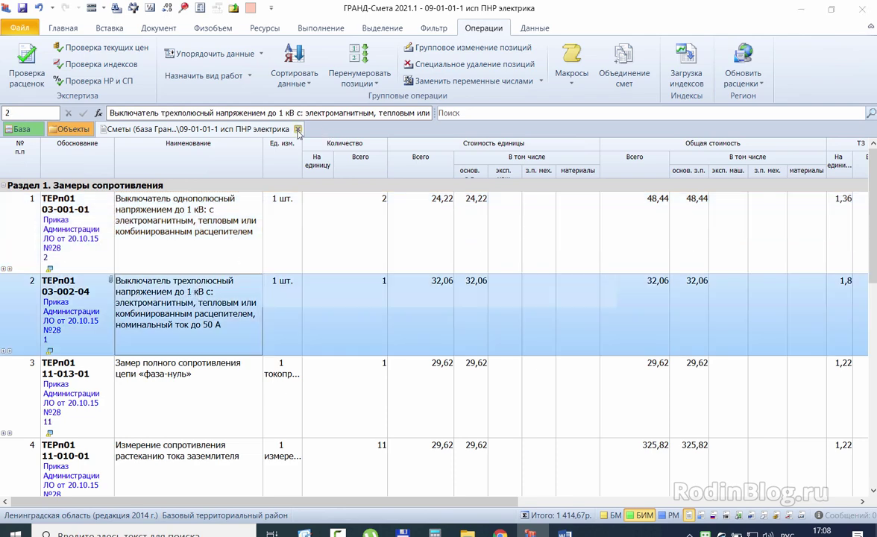
left_click(438, 286)
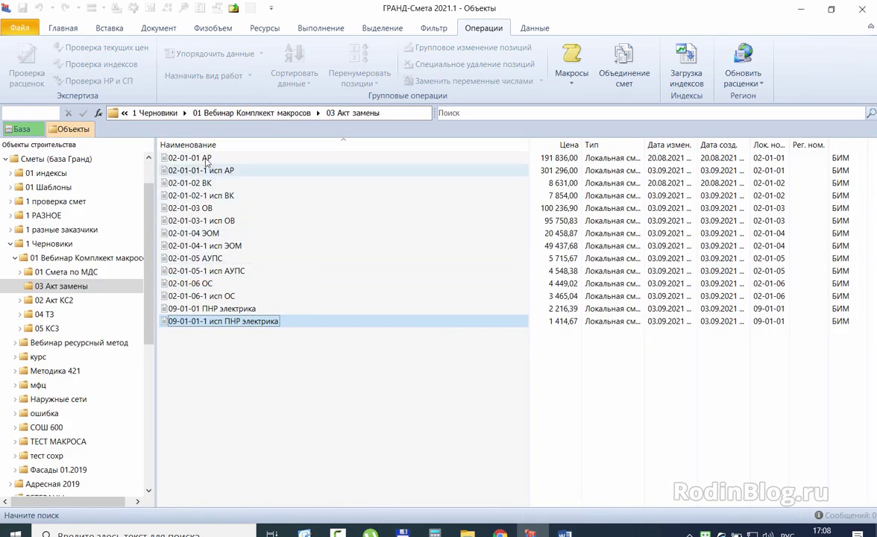
- Compare the original estimates with their исп counterparts in the name-sorted list of the 03 Акт замены folder
left_click(211, 144)
left_click(210, 144)
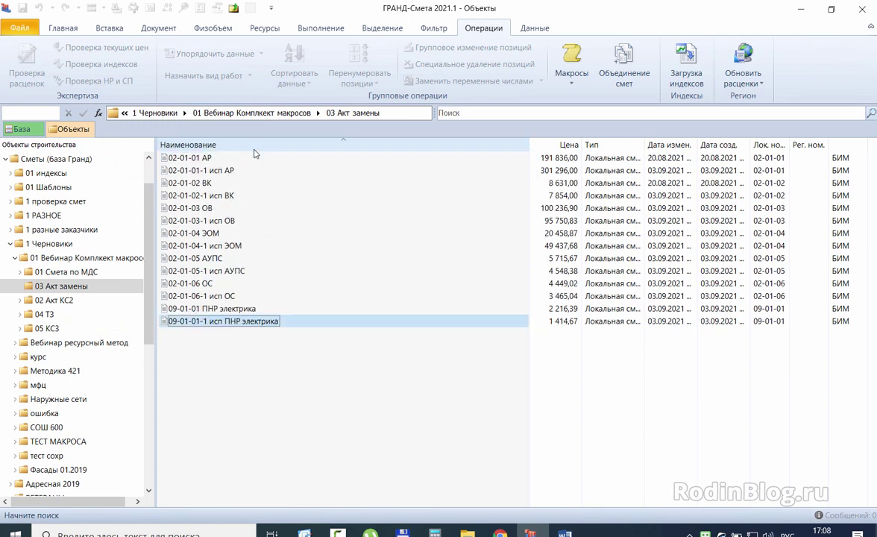
left_click(211, 144)
left_click(211, 144)
left_click(201, 171)
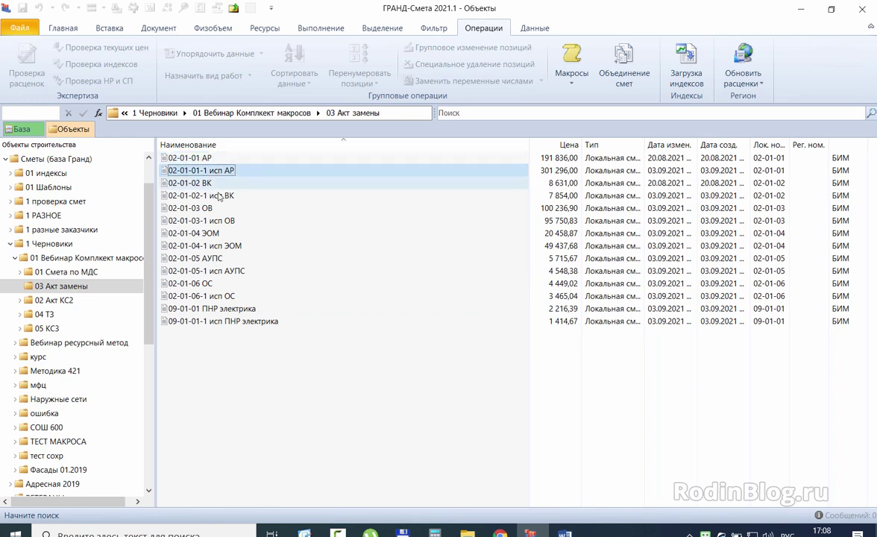
left_click(181, 182)
left_click(181, 195)
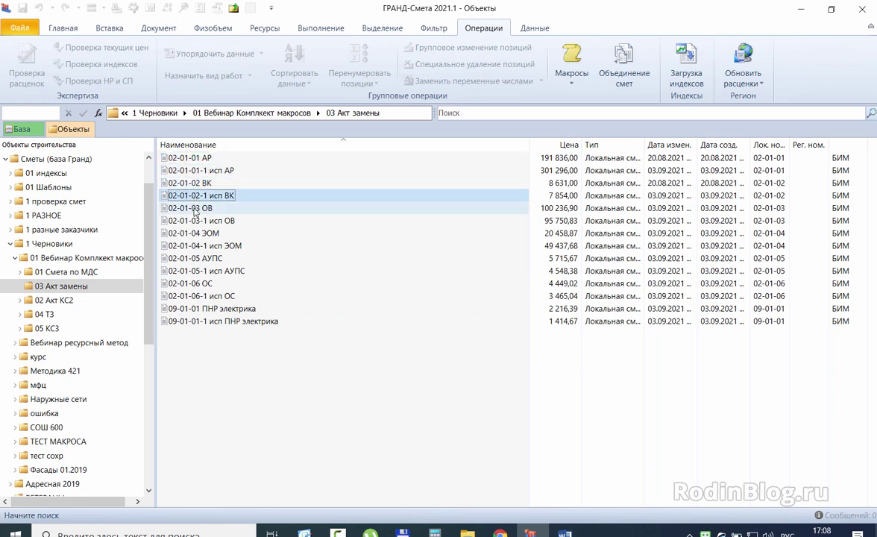
left_click(181, 208)
left_click(195, 220)
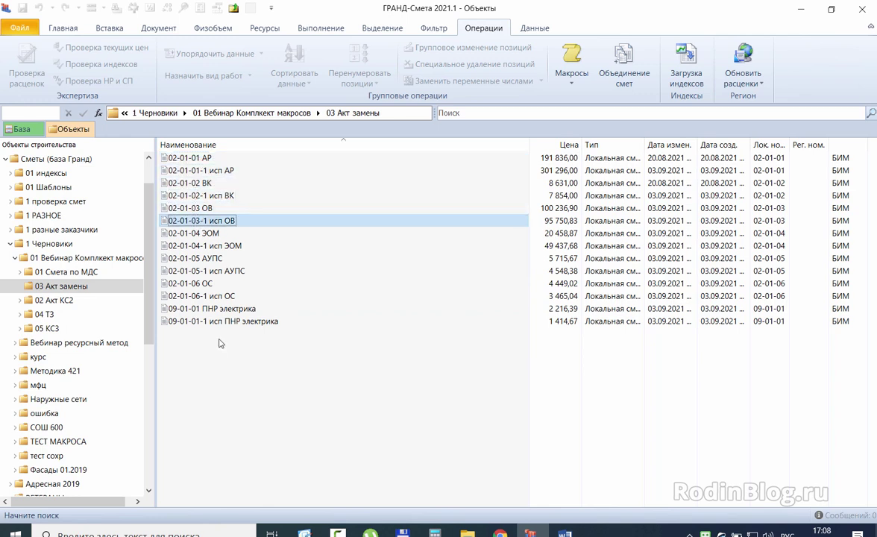
- Create a folder named исп inside 03 Акт замены
right_click(217, 378)
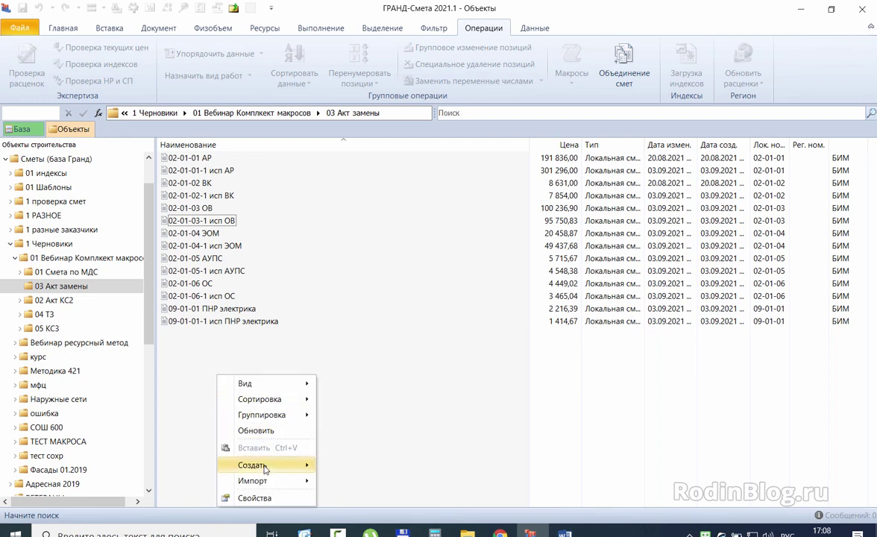
mouse_move(265, 465)
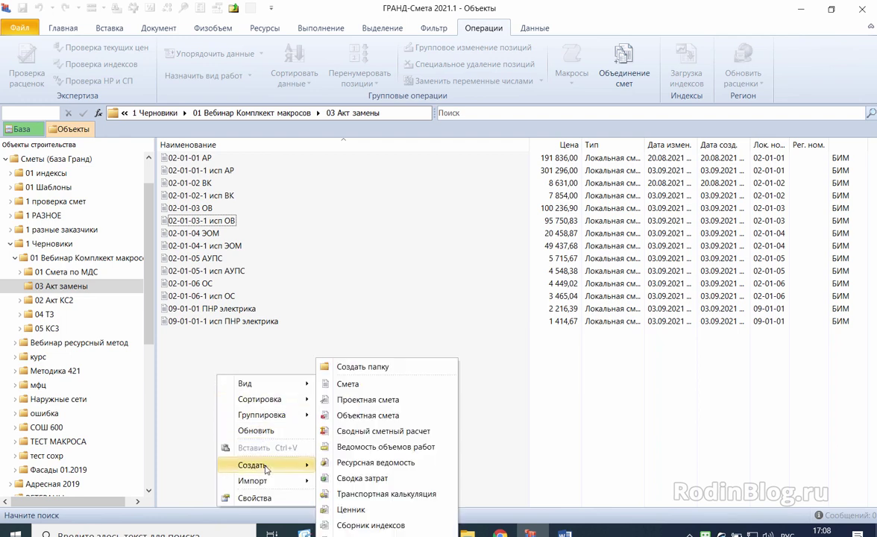
left_click(376, 366)
type("исп")
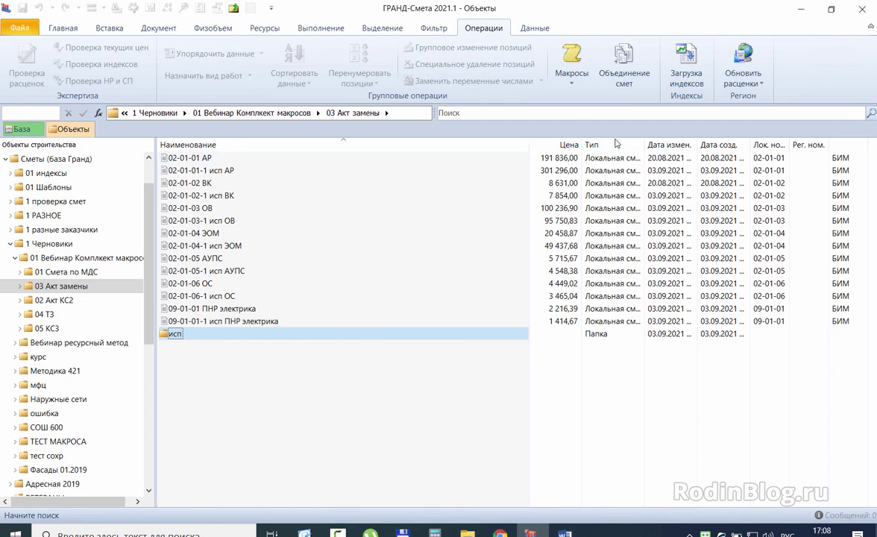
- Sort the list by modification date and move all исп estimates, from 02-01-01-1 to 09-01-01-1, into the исп folder
left_click(669, 145)
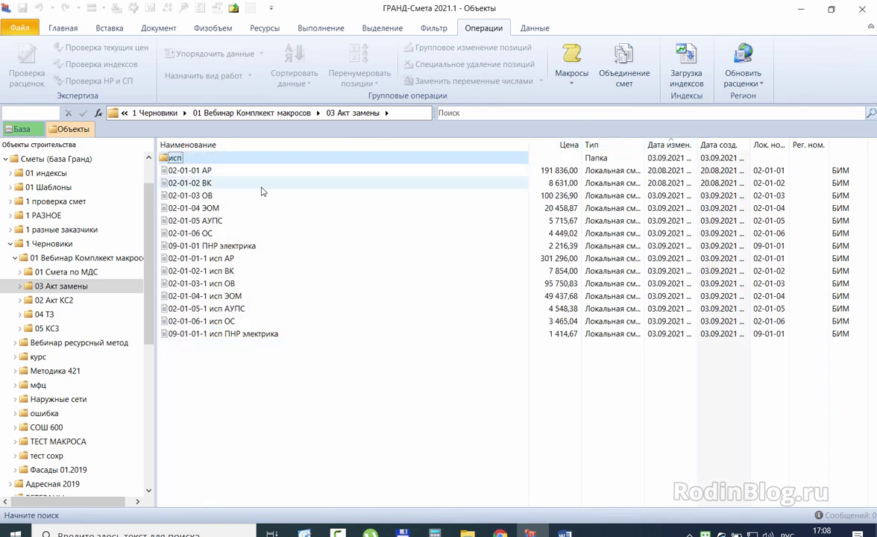
left_click(191, 170)
left_click(203, 257)
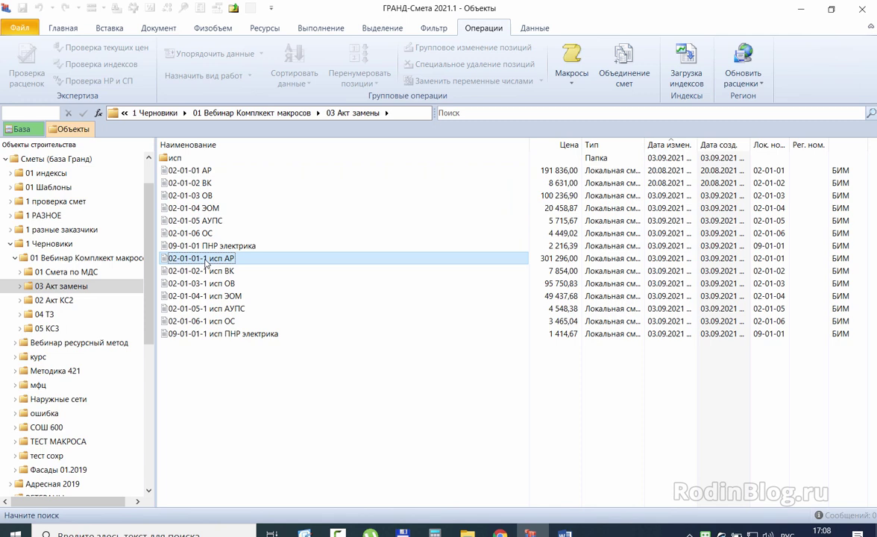
left_click(202, 337, "shift")
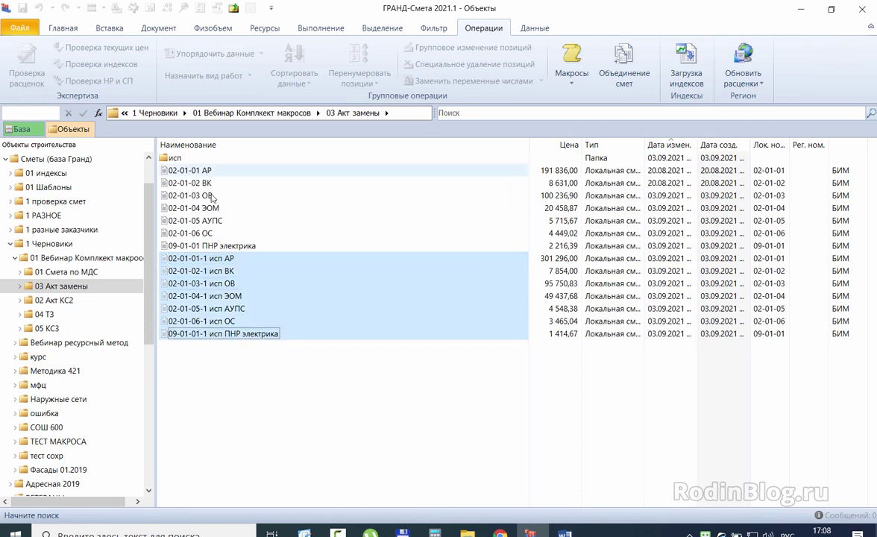
double_click(174, 159)
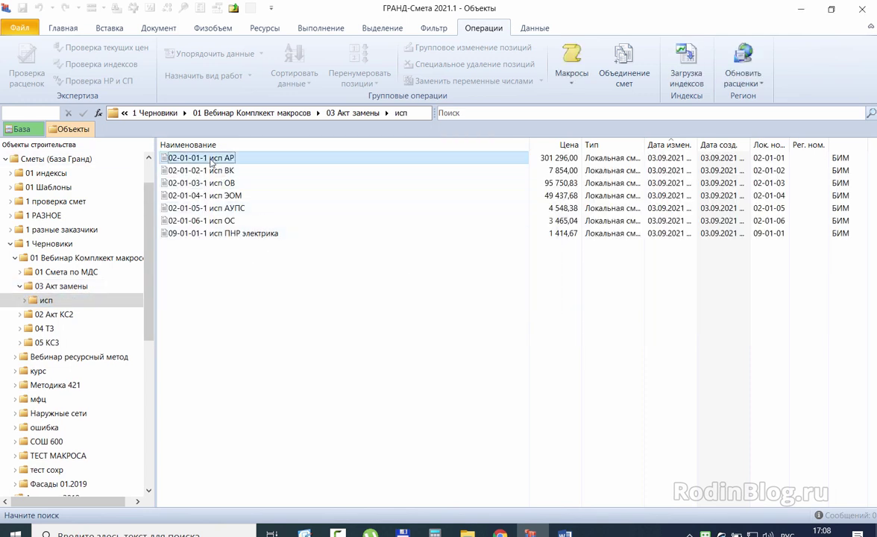
left_click(210, 234)
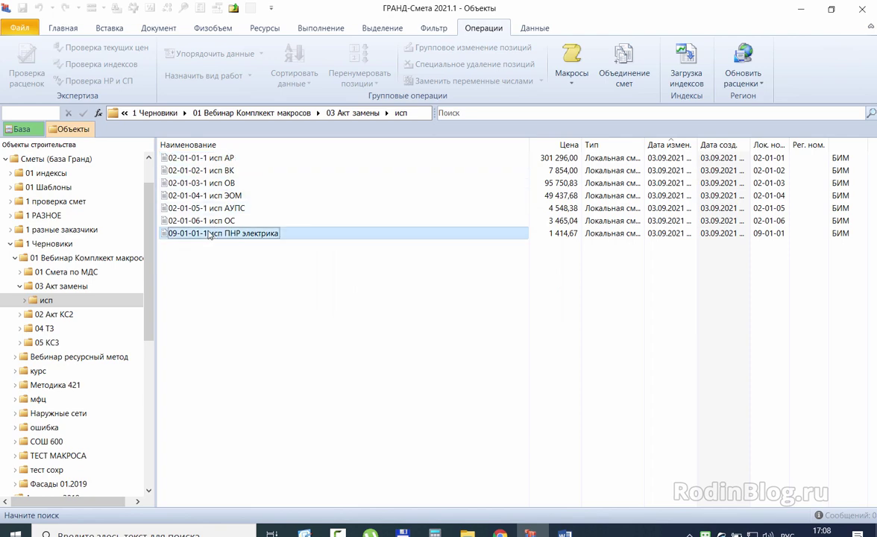
- In the 02-01-03-1 исп ОВ estimate, compare position 20's total quantity with the volume in its Обоснование note, and close the estimate
double_click(218, 184)
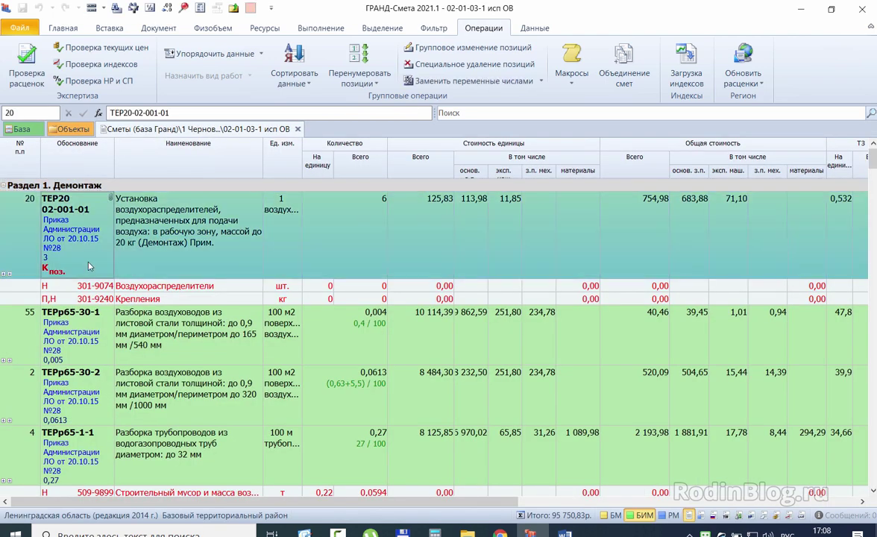
left_click(82, 320)
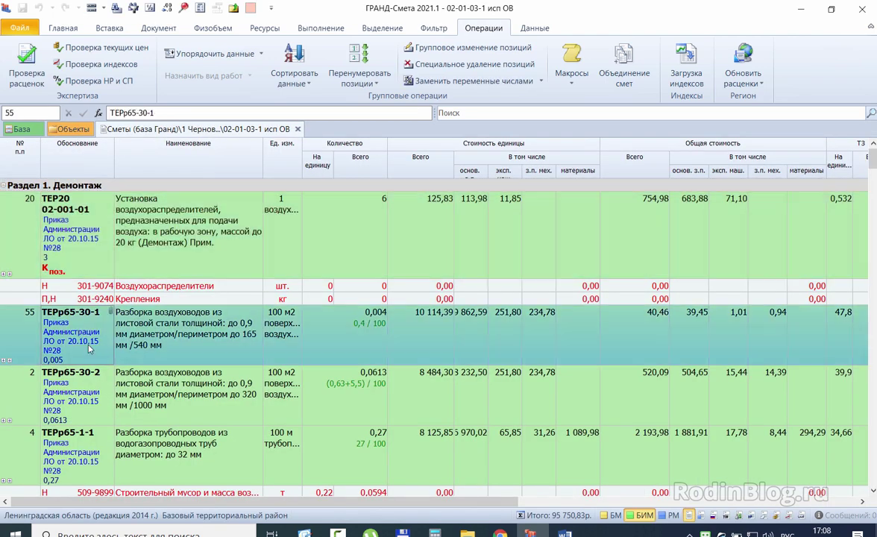
left_click(376, 229)
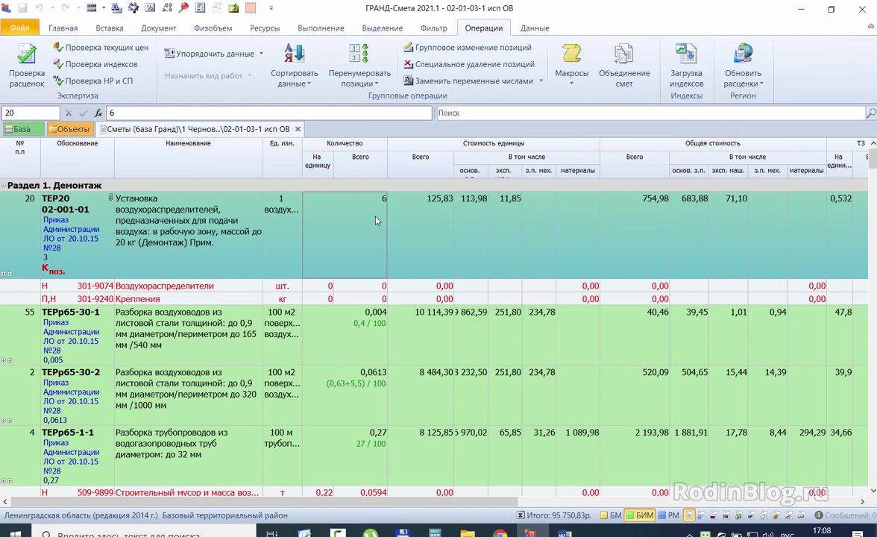
double_click(110, 260)
key("Escape")
mouse_move(46, 267)
left_mouse_down()
mouse_move(59, 253)
mouse_move(40, 266)
left_mouse_up()
mouse_move(382, 196)
left_mouse_down()
mouse_move(364, 212)
mouse_move(370, 195)
left_mouse_up()
mouse_move(353, 217)
left_mouse_down()
mouse_move(111, 257)
mouse_move(123, 272)
left_mouse_up()
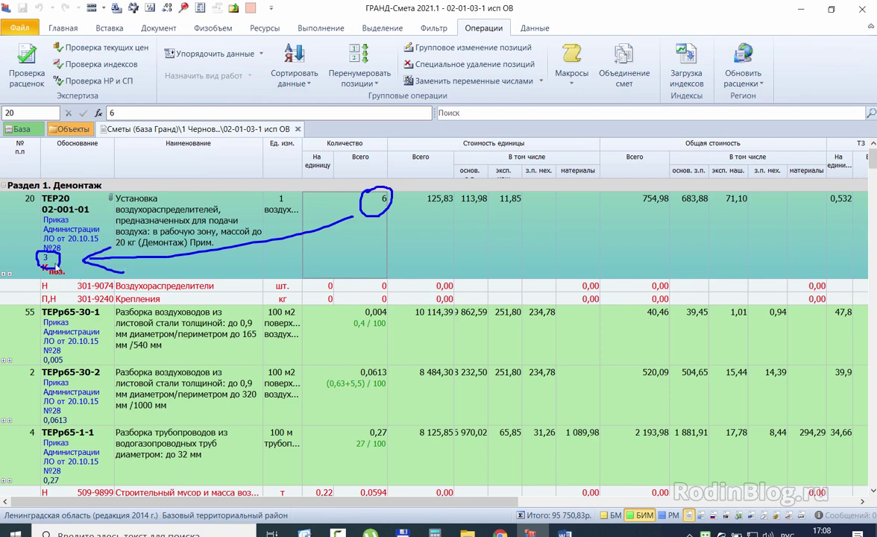
key("Escape")
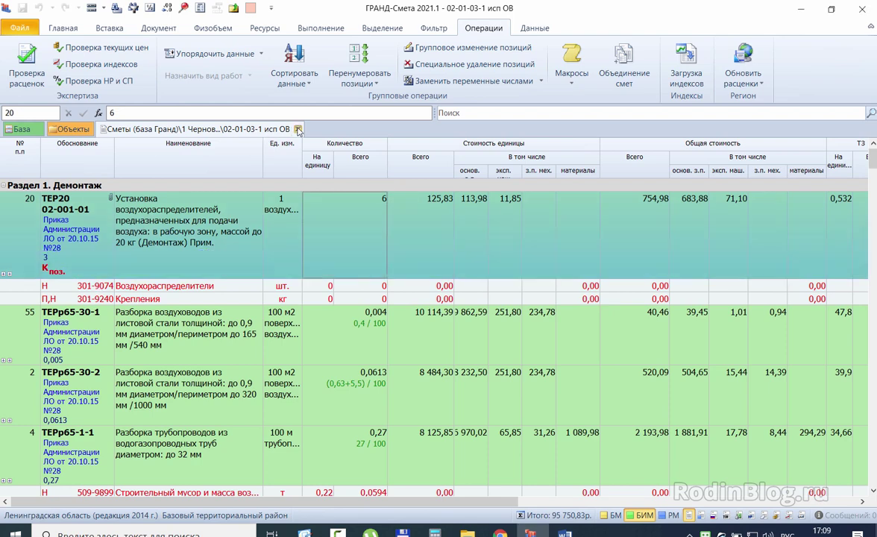
left_click(297, 129)
- Open 02-01-01-1 исп АР and check position 2, Разборка: железобетонных фундаментов, for its total quantity and a stored volume in Обоснование
double_click(225, 153)
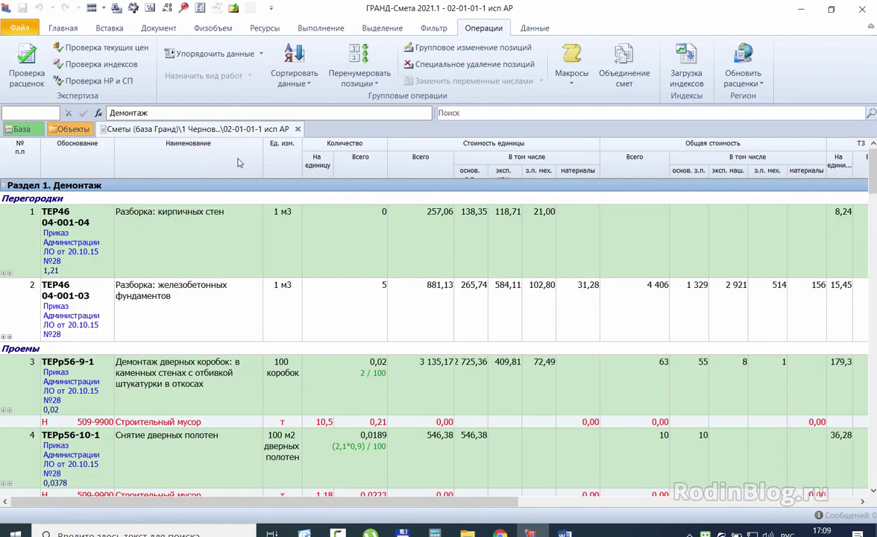
left_click(199, 301)
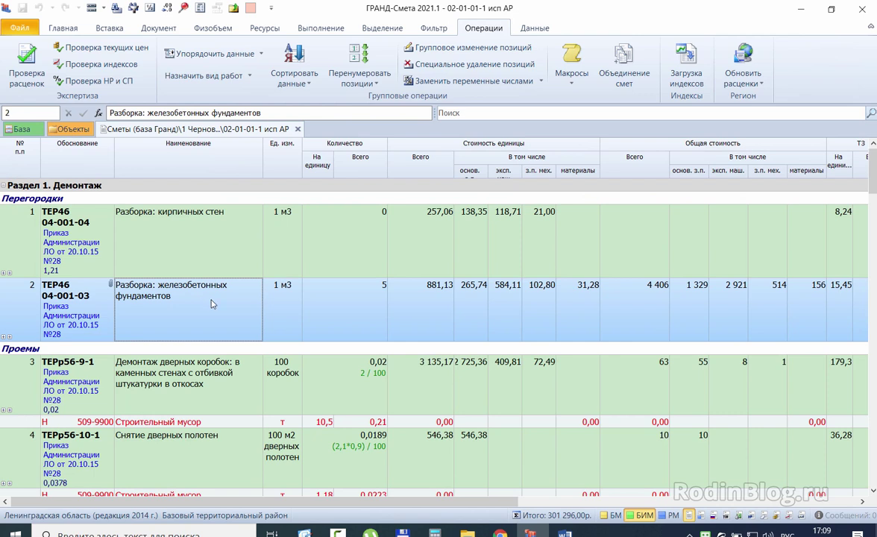
mouse_move(330, 285)
left_mouse_down()
mouse_move(406, 295)
mouse_move(360, 282)
left_mouse_up()
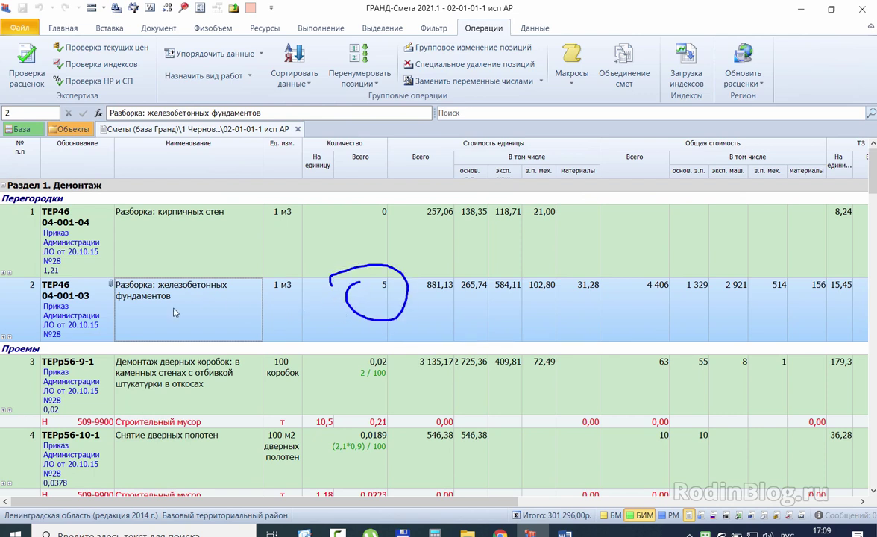
mouse_move(97, 307)
left_mouse_down()
mouse_move(37, 346)
mouse_move(131, 313)
mouse_move(82, 306)
left_mouse_up()
mouse_move(342, 293)
left_mouse_down()
mouse_move(165, 331)
mouse_move(193, 339)
left_mouse_up()
key("Escape")
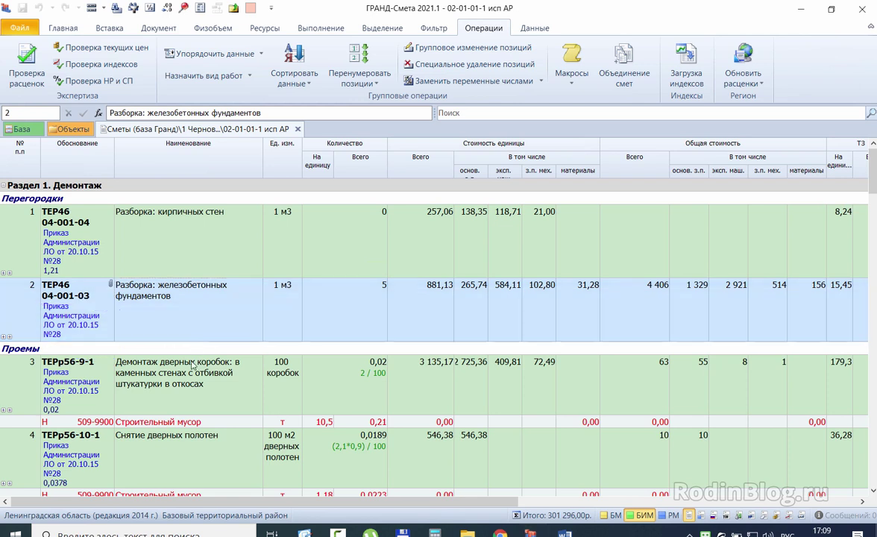
- Check position 3, Демонтаж дверных коробок, and close the 02-01-01-1 исп АР estimate
left_click(190, 382)
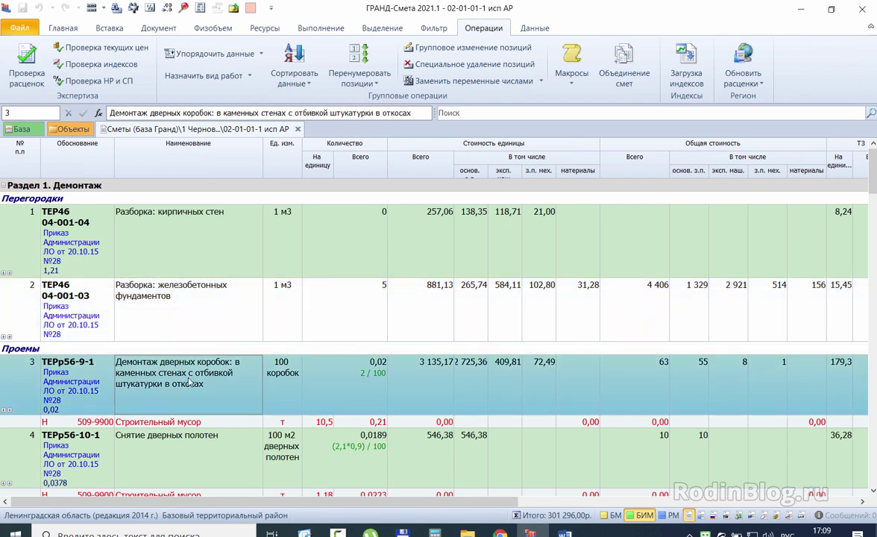
left_click(296, 129)
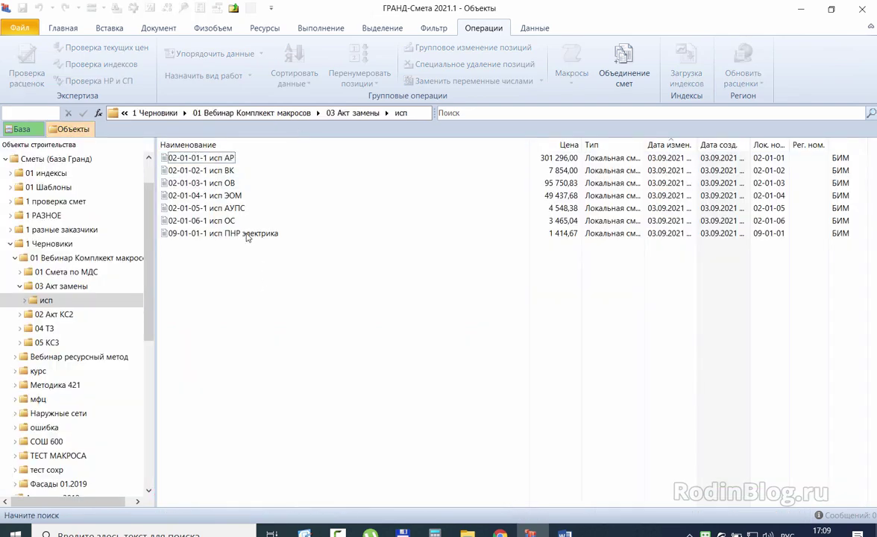
left_click(213, 159)
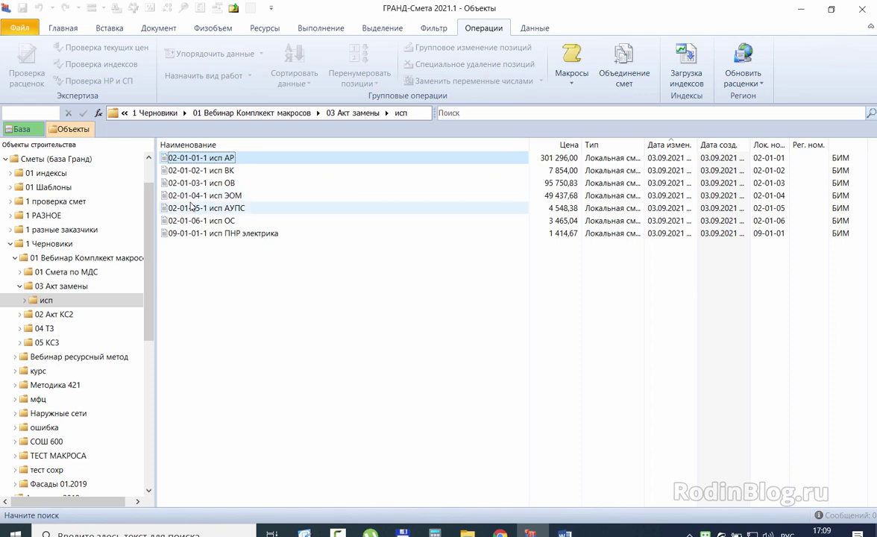
left_click_drag(192, 208, 190, 233)
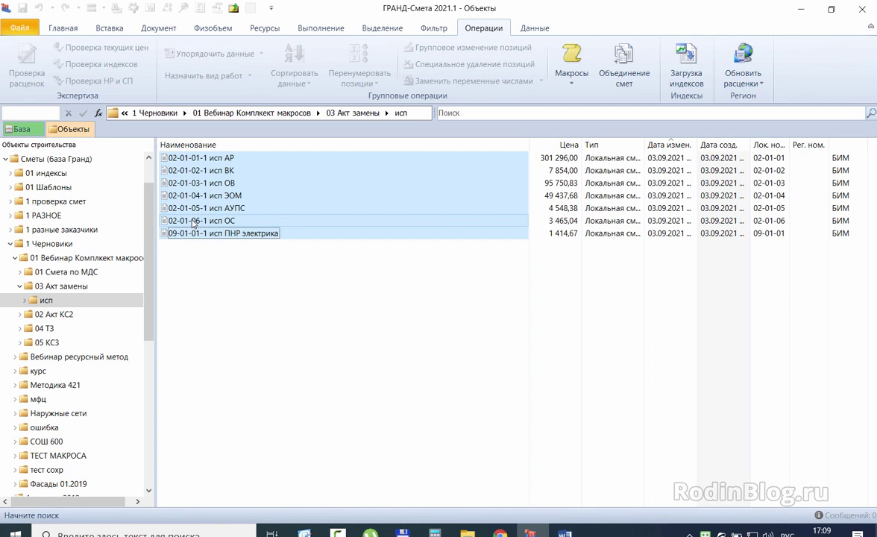
key("Up")
key("Up")
key("Up")
key("Up")
key("Up")
key("Up")
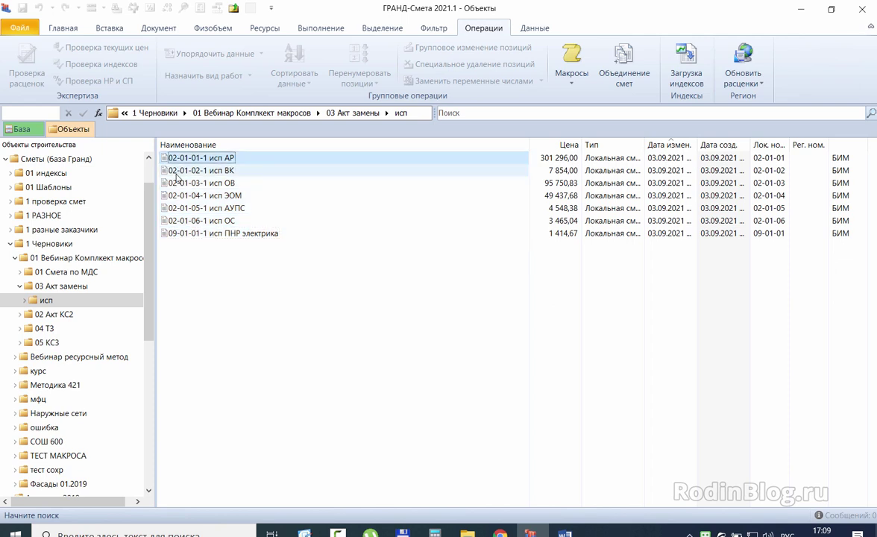
key("Down")
key("Down")
key("Up")
key("Up")
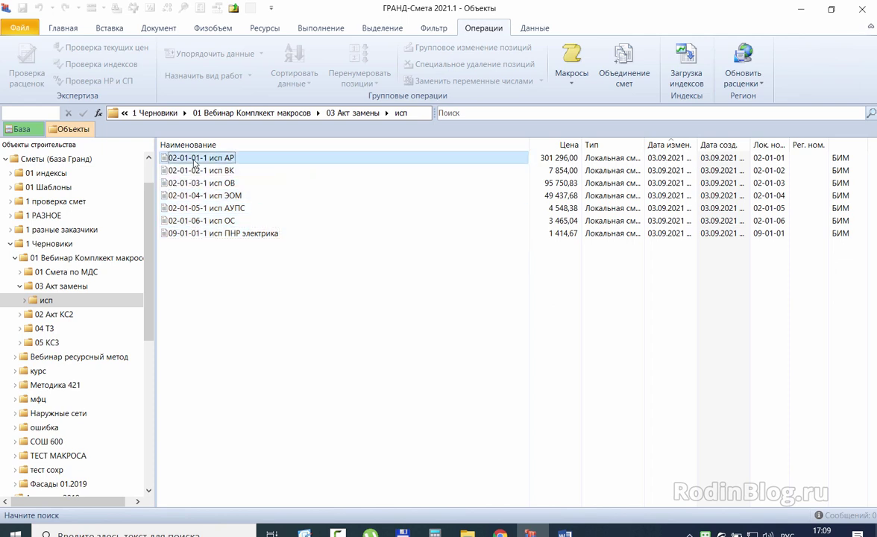
- Export all estimates in the исп folder into one combined Excel act using the custom 01 Акт зам form from 2019, keeping the default export settings
left_click_drag(194, 162, 192, 237)
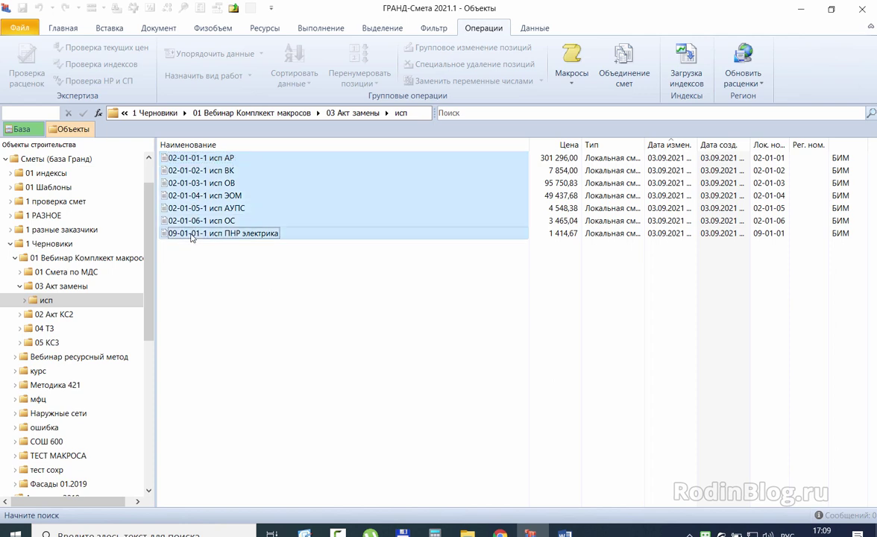
left_click(10, 29)
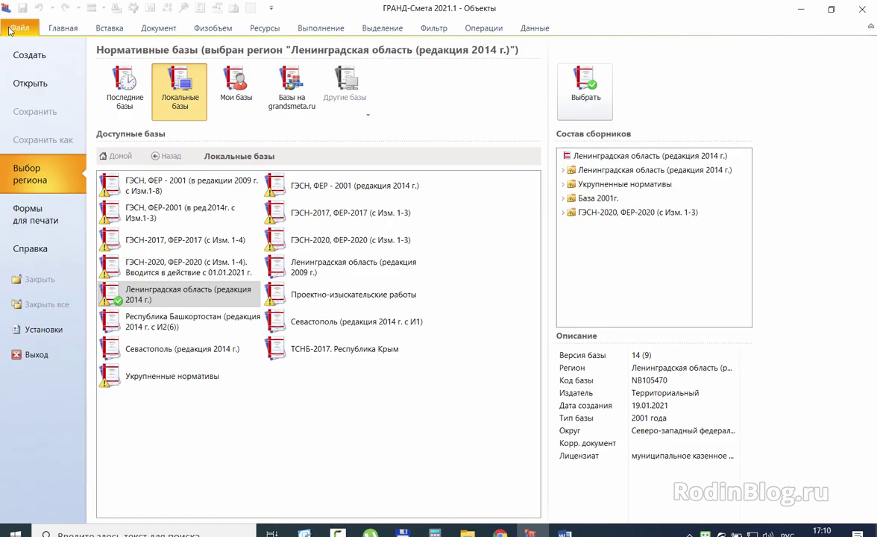
left_click(37, 216)
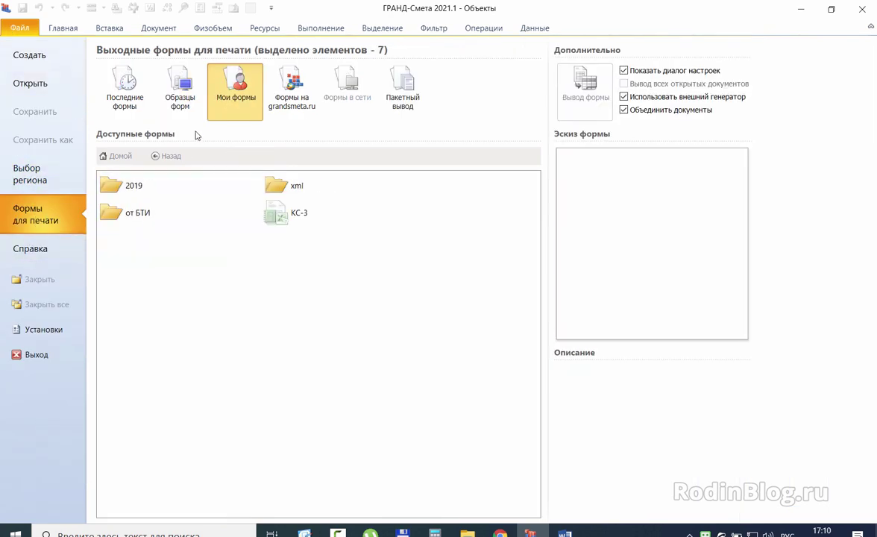
double_click(123, 190)
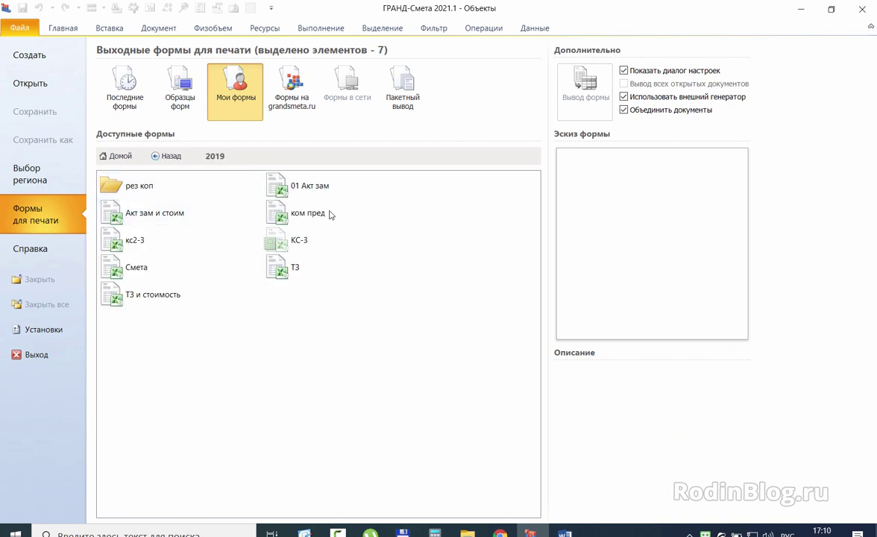
left_click(300, 194)
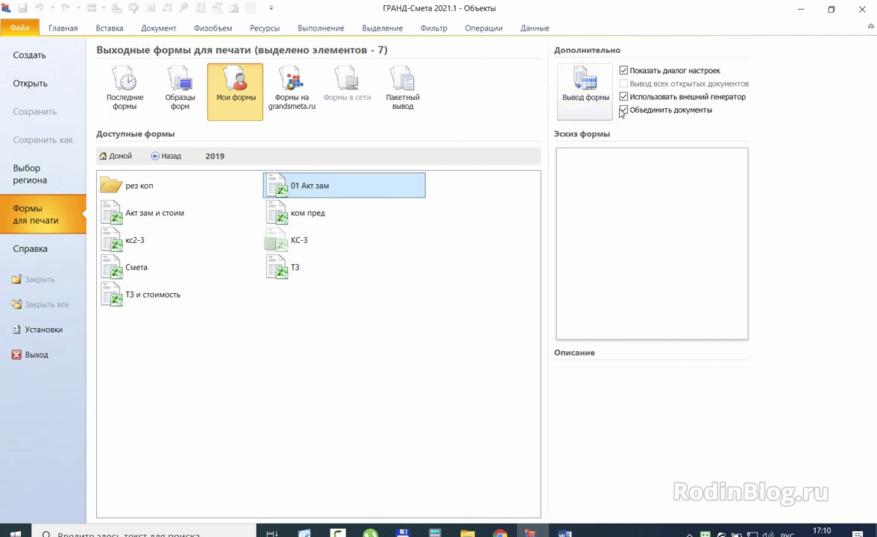
double_click(277, 179)
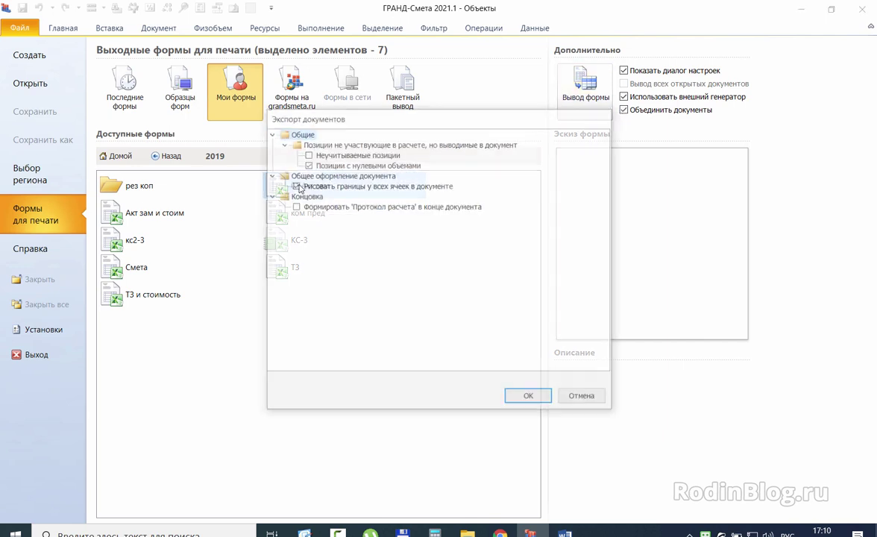
left_click(529, 398)
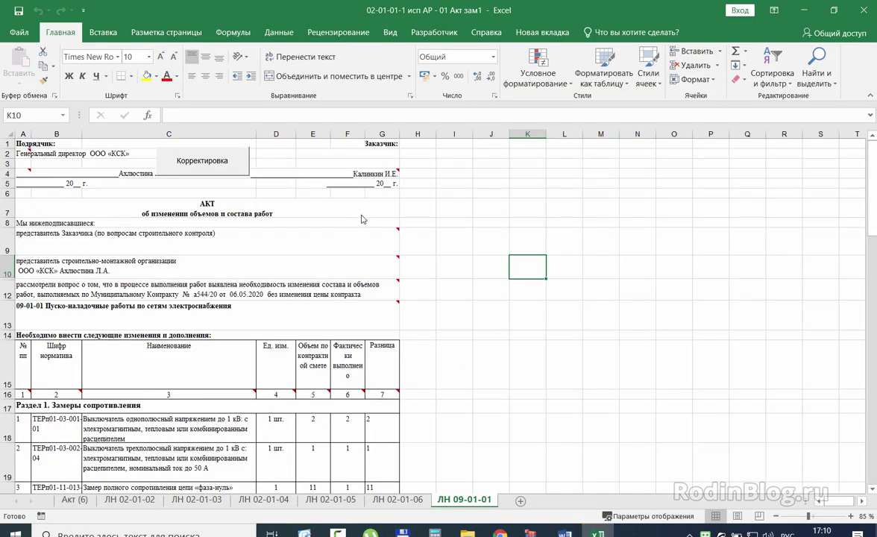
- Look through every sheet of the generated Excel act, from Акт (6) and ЛН 02-01-02 to ЛН 09-01-01
left_click(335, 203)
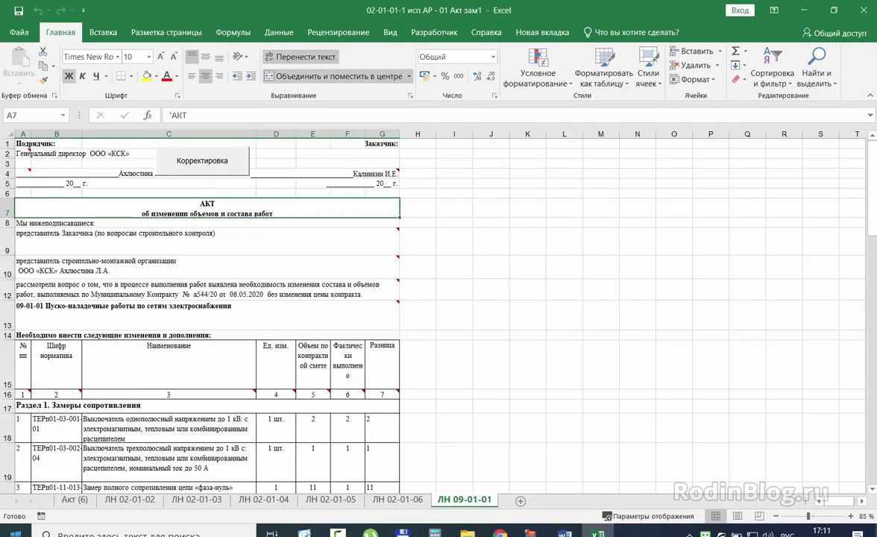
scroll(139, 364, "down", 2)
scroll(140, 358, "up", 2)
left_click(74, 499)
left_click(130, 499)
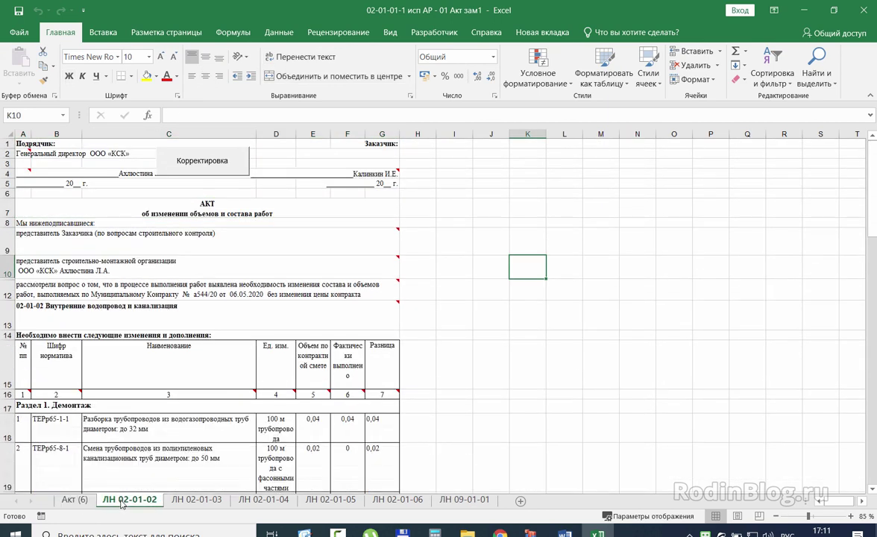
left_click(192, 500)
left_click(261, 499)
left_click(330, 499)
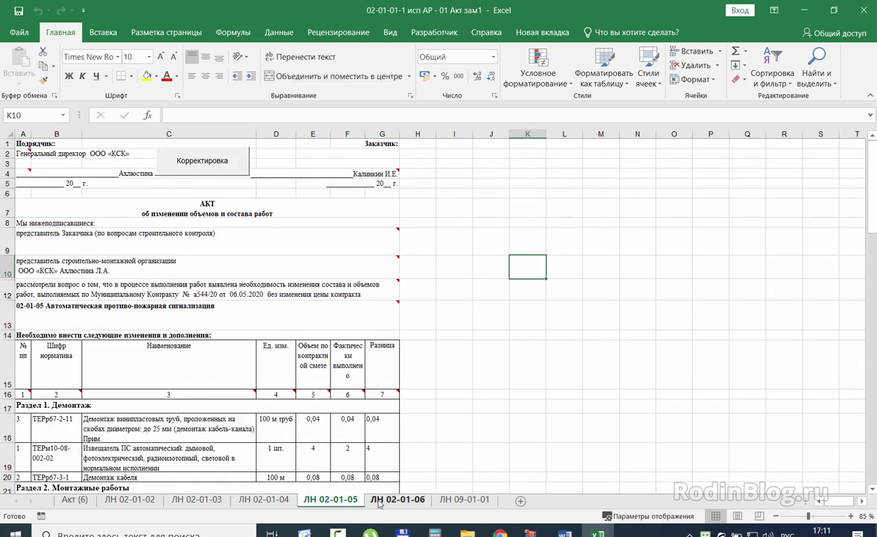
left_click(380, 501)
left_click(463, 500)
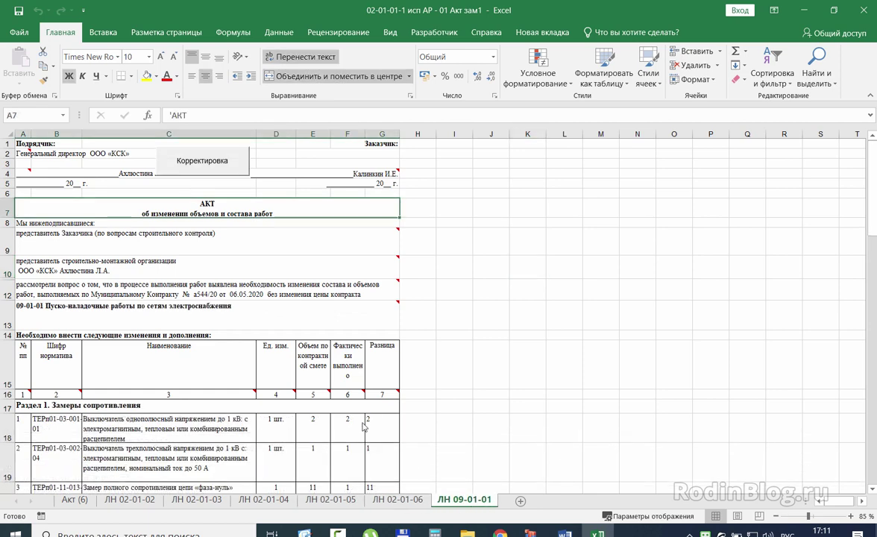
- On the Акт (6) sheet, examine the act's heading, the contract and estimate name rows, and their cell notes
left_click(74, 499)
scroll(273, 381, "down", 4)
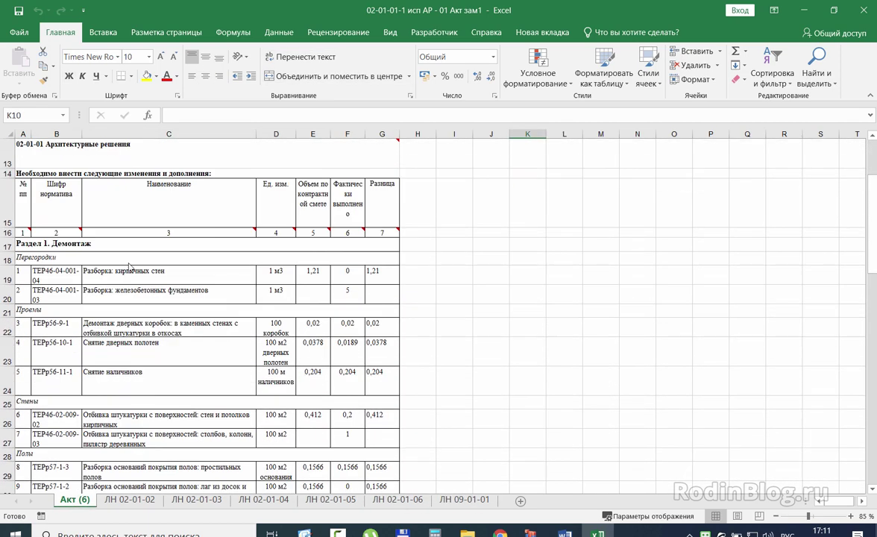
scroll(129, 265, "up", 4)
mouse_move(64, 266)
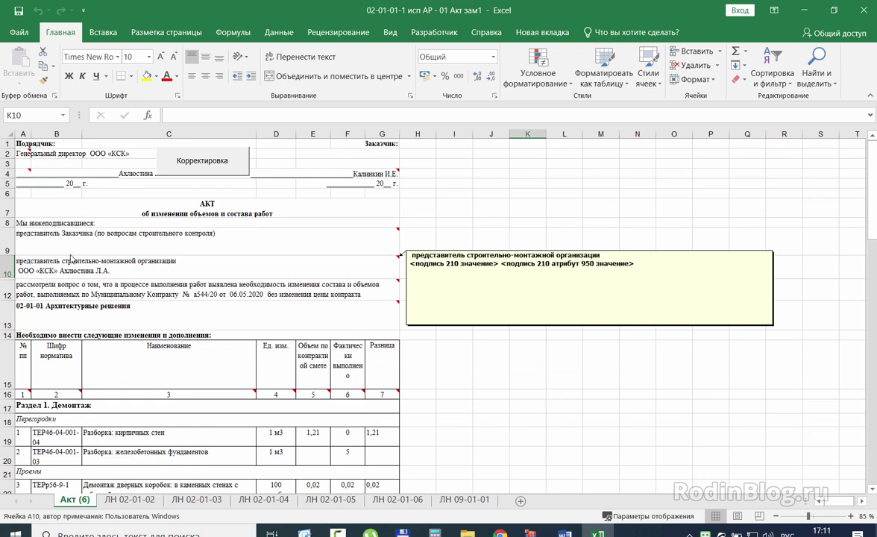
left_click(88, 289)
left_click(97, 319)
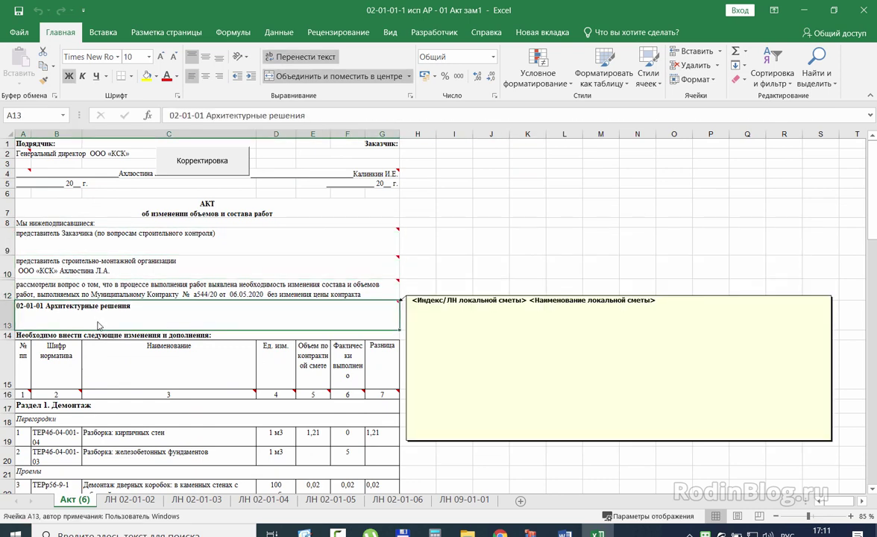
scroll(97, 324, "down", 2)
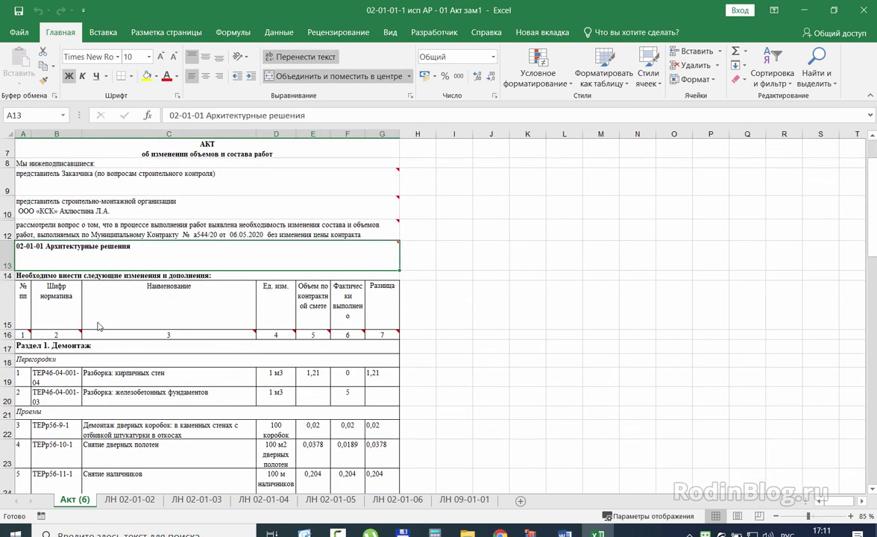
- Check the Объем по контрактной смете column for filled and empty cells, including positions 1, 7 and 13
left_click(327, 382)
scroll(304, 406, "down", 1)
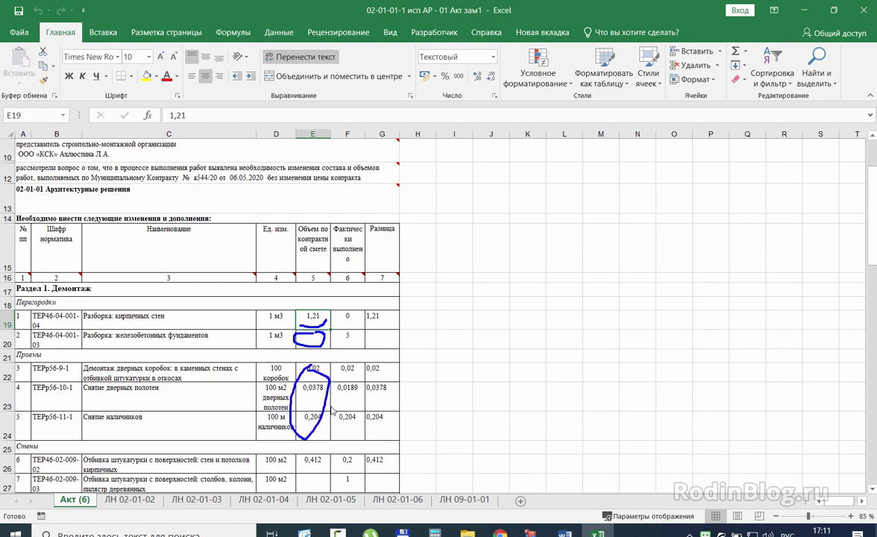
scroll(327, 413, "down", 1)
scroll(327, 412, "down", 2)
left_click(302, 292)
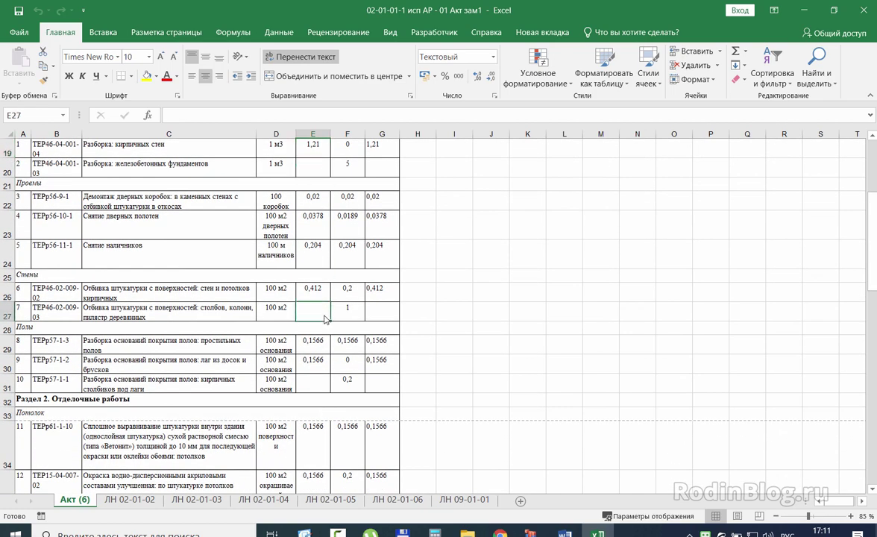
scroll(326, 374, "down", 2)
scroll(325, 375, "down", 1)
left_click(312, 377)
scroll(344, 330, "up", 7)
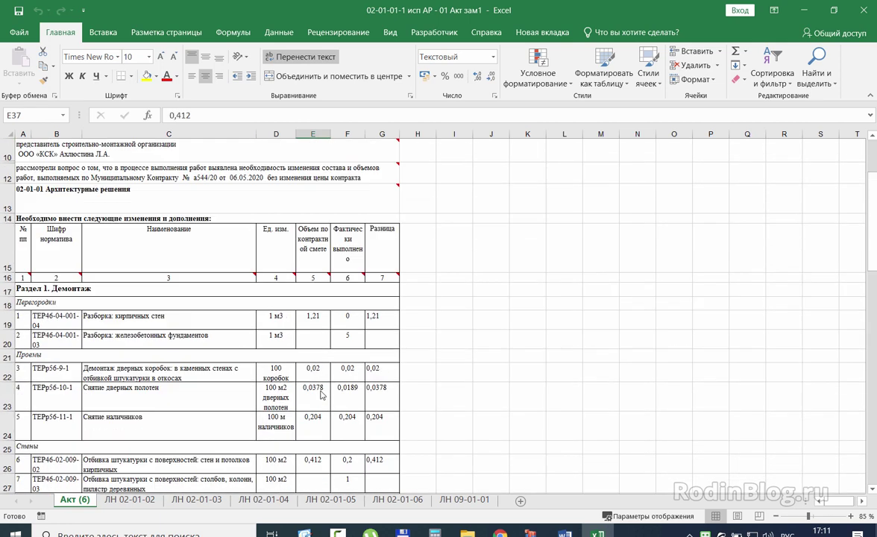
- Check the Фактически выполнено quantities for positions 1 to 5 of the Демонтаж section
left_click(347, 346)
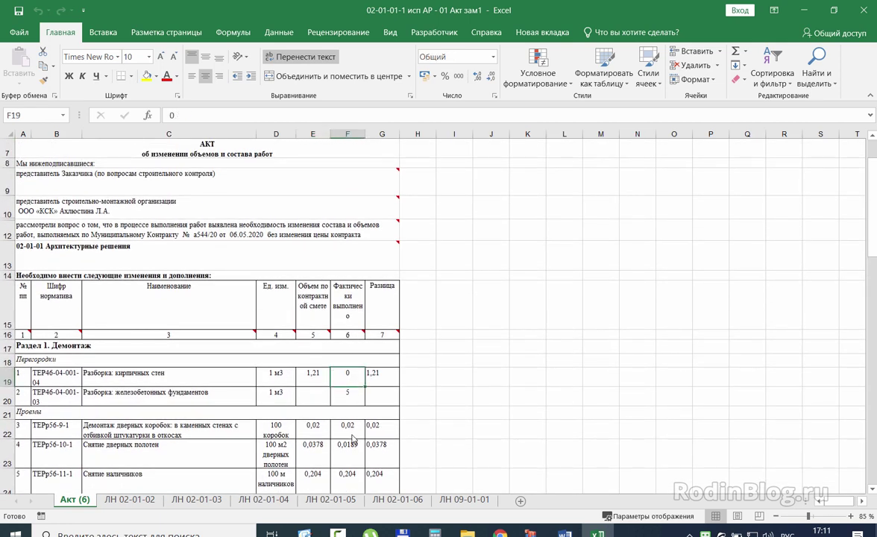
left_click_drag(347, 379, 353, 403)
scroll(353, 403, "down", 1)
left_click(348, 372)
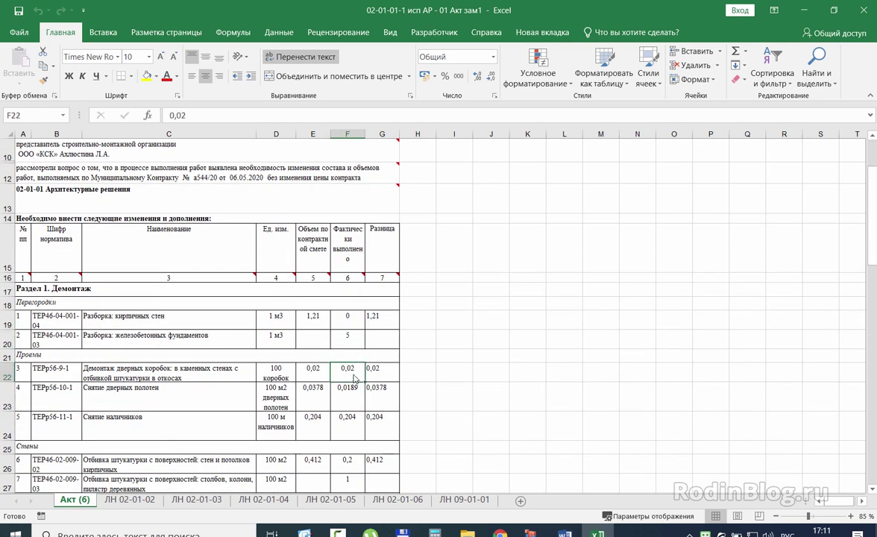
left_click(353, 395)
key("Return")
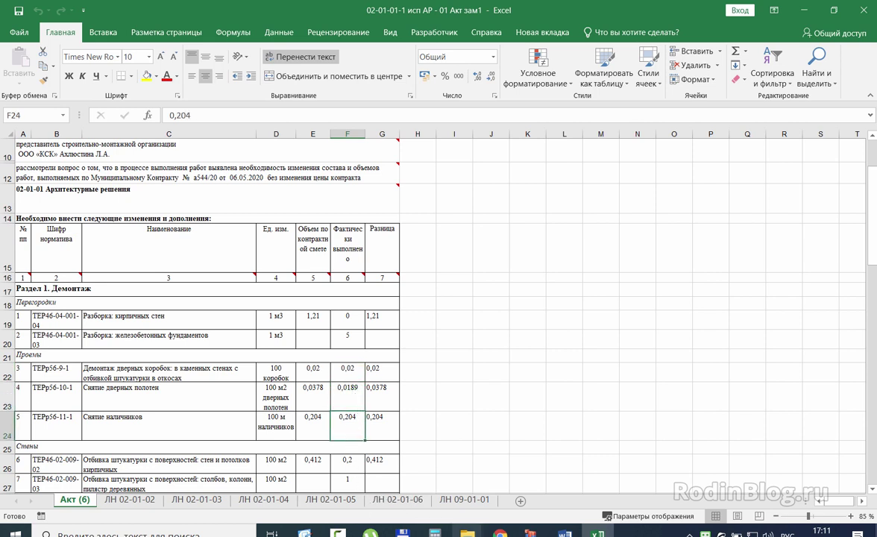
mouse_move(530, 531)
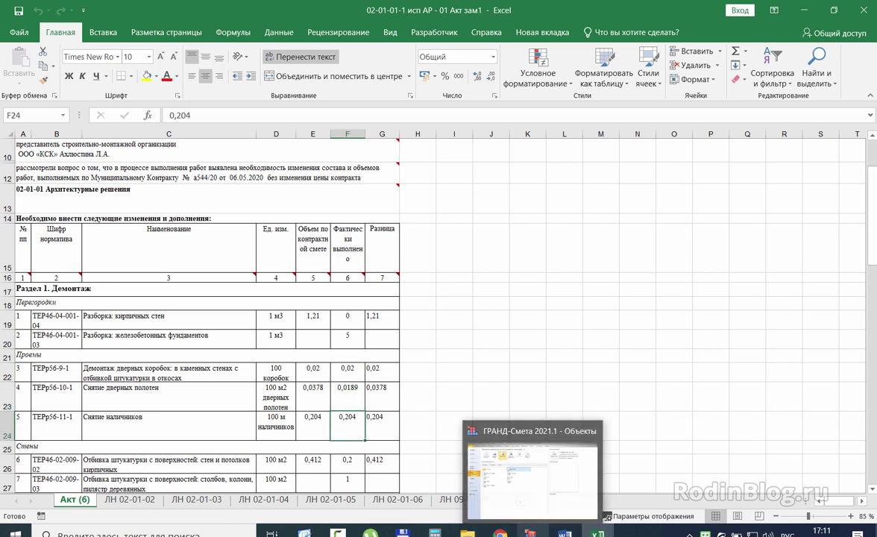
- Compare the Разница column with the contract and actual volumes, starting from positions 1 to 5 of Раздел 1. Демонтаж
left_click(389, 319)
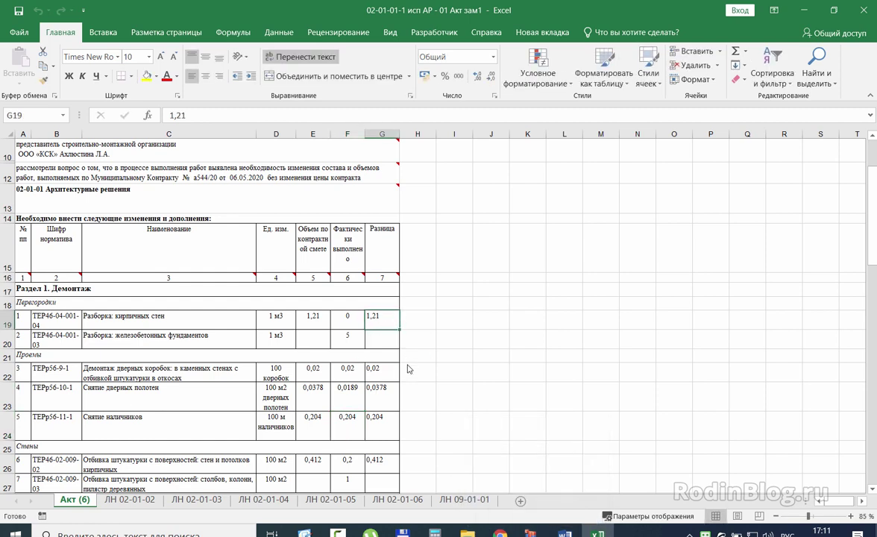
scroll(407, 368, "up", 1)
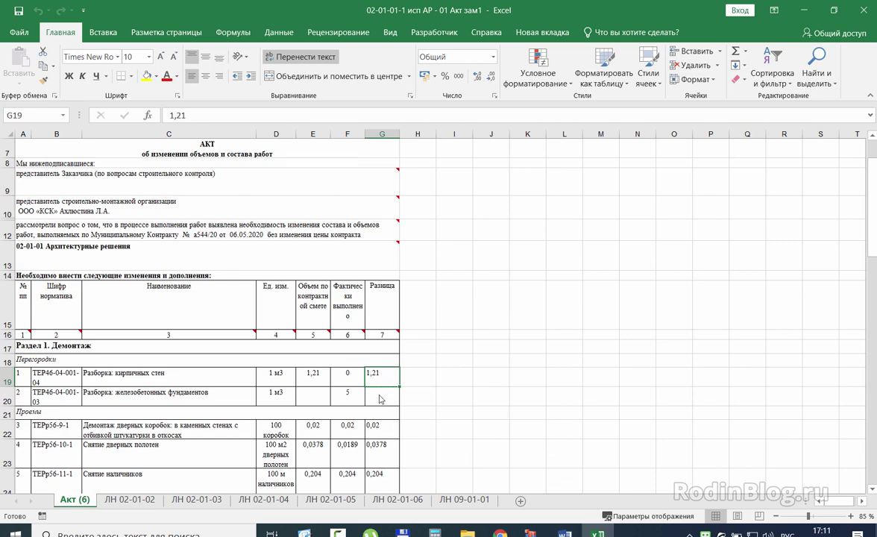
scroll(379, 399, "down", 1)
scroll(379, 397, "up", 3)
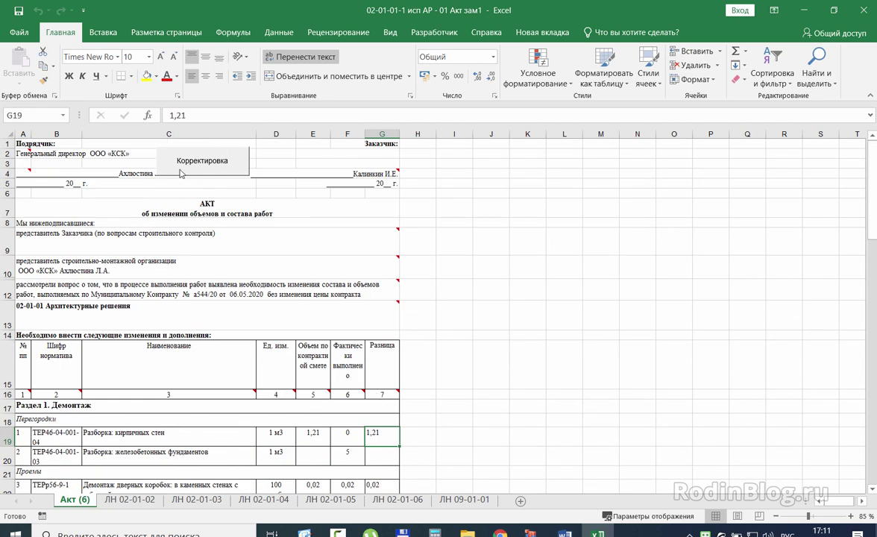
scroll(339, 373, "down", 3)
left_click(381, 371)
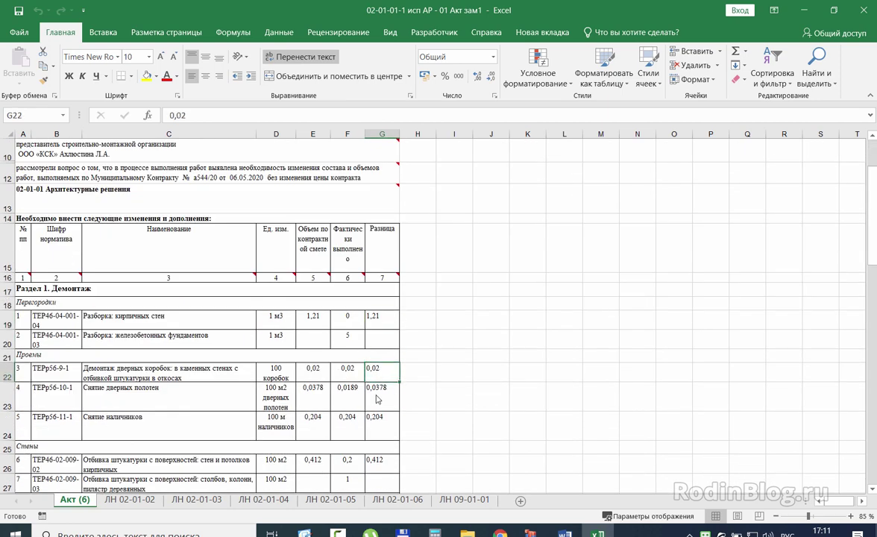
double_click(400, 381)
left_click(401, 369)
left_click(382, 370)
double_click(399, 381)
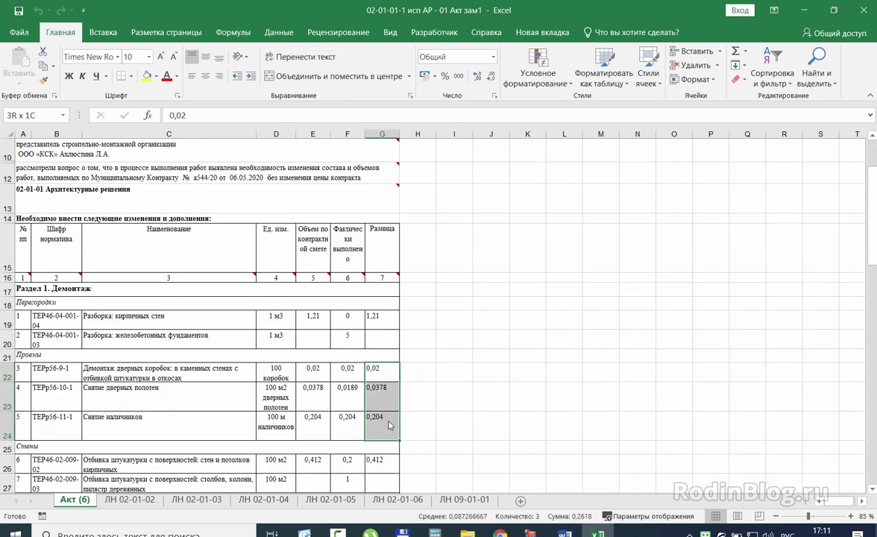
left_click(315, 317)
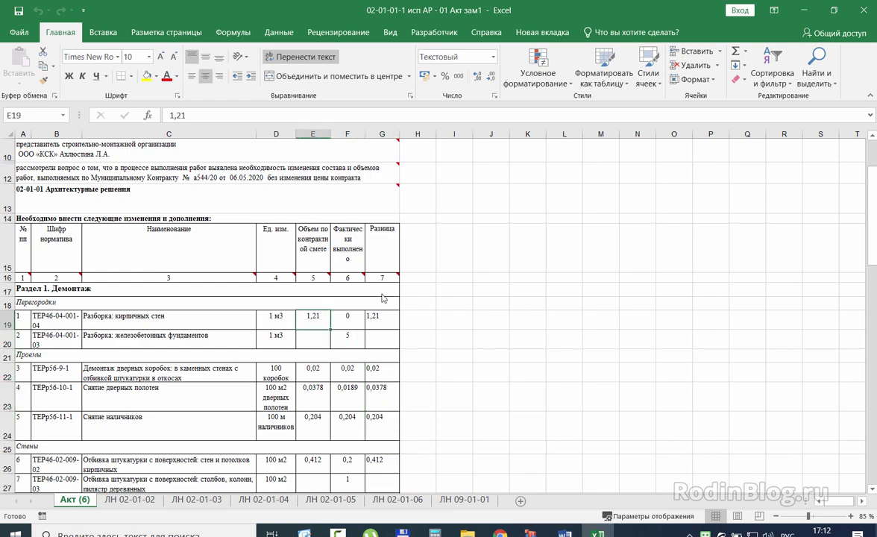
scroll(388, 385, "down", 5)
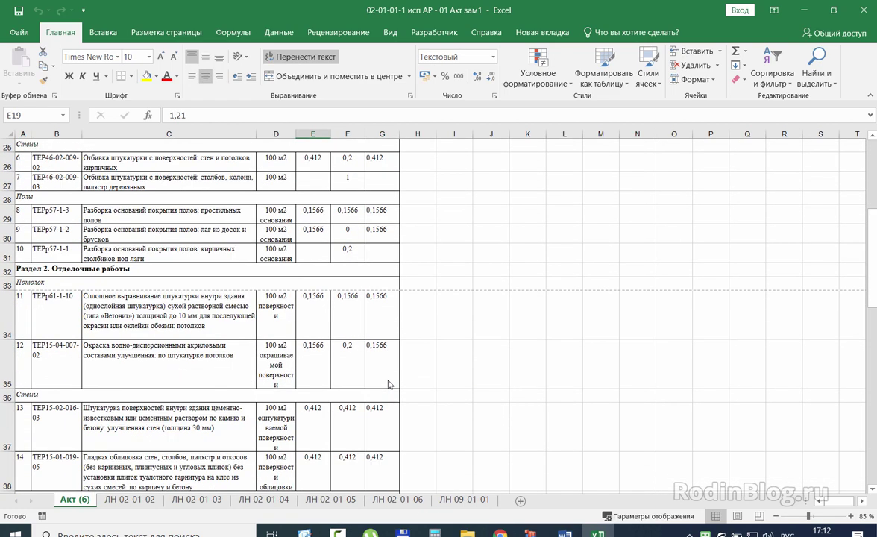
- Look through the separate acts on the ЛН 02-01-02 and ЛН 02-01-03 sheets, including their Раздел 1. Демонтаж contract volumes
scroll(387, 336, "up", 6)
left_click(130, 500)
scroll(346, 276, "down", 6)
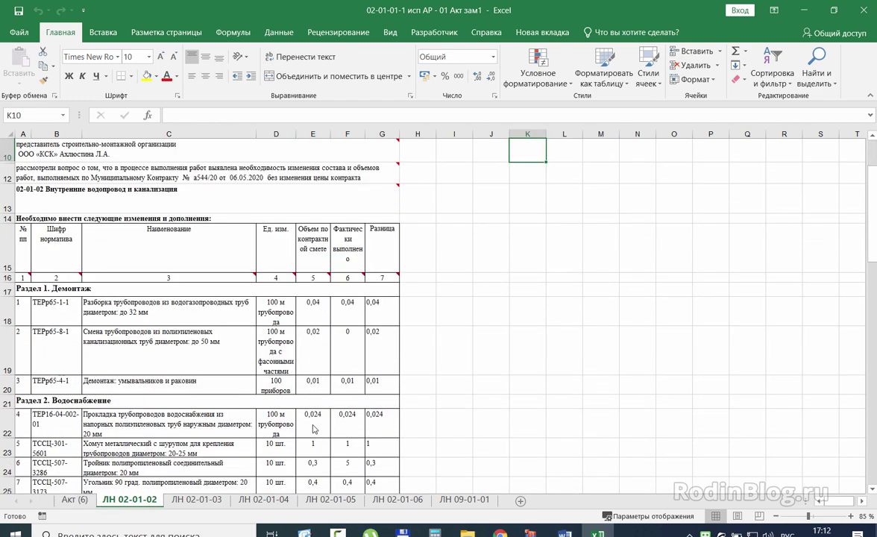
left_click(196, 500)
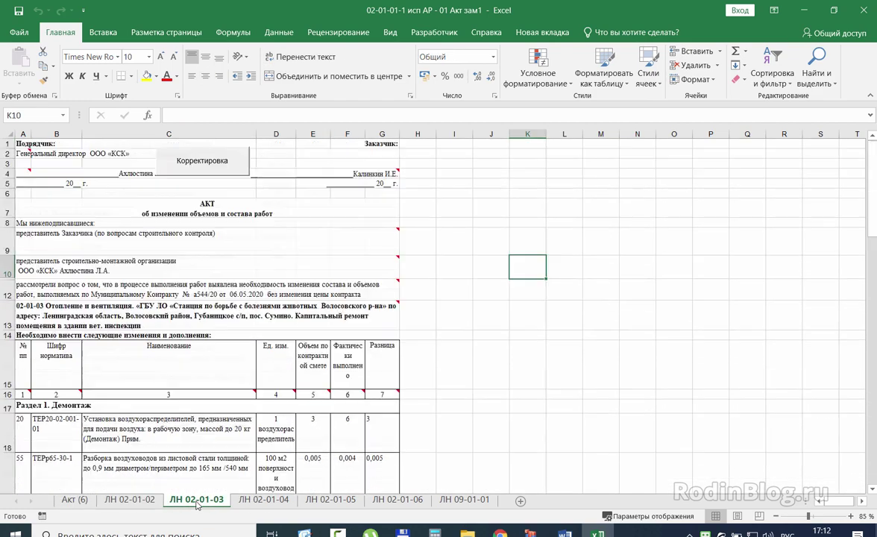
scroll(316, 358, "down", 4)
left_click(313, 313)
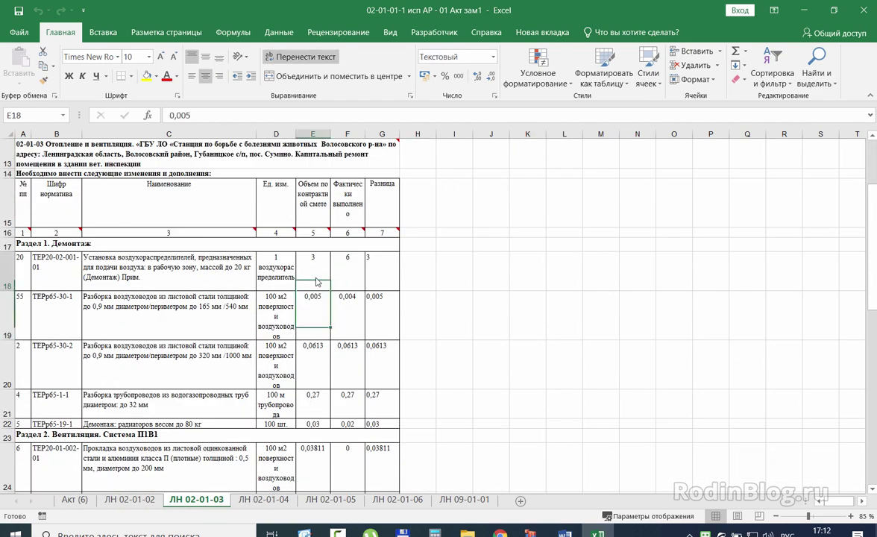
key("Right")
left_click(317, 269)
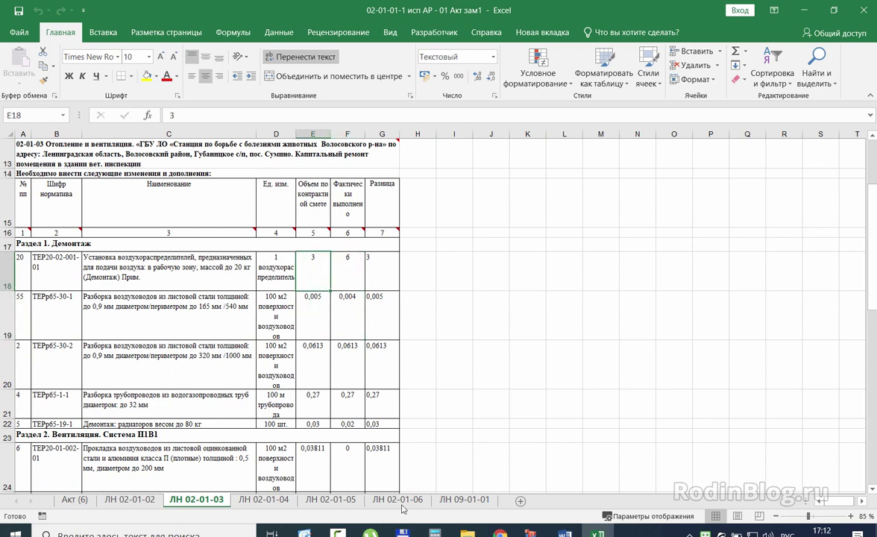
scroll(246, 368, "up", 4)
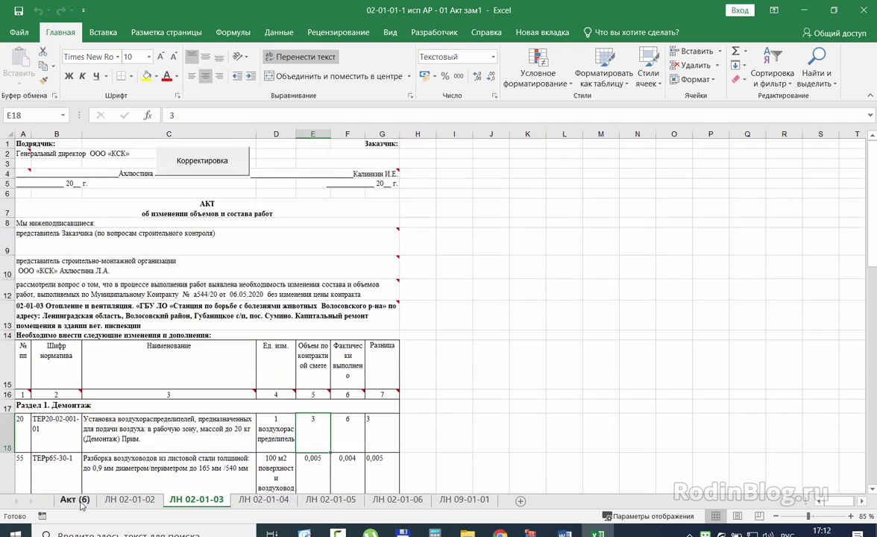
- On the Акт (6) sheet, review the act's heading block with the contractor and customer signature lines, representatives and title
left_click(75, 499)
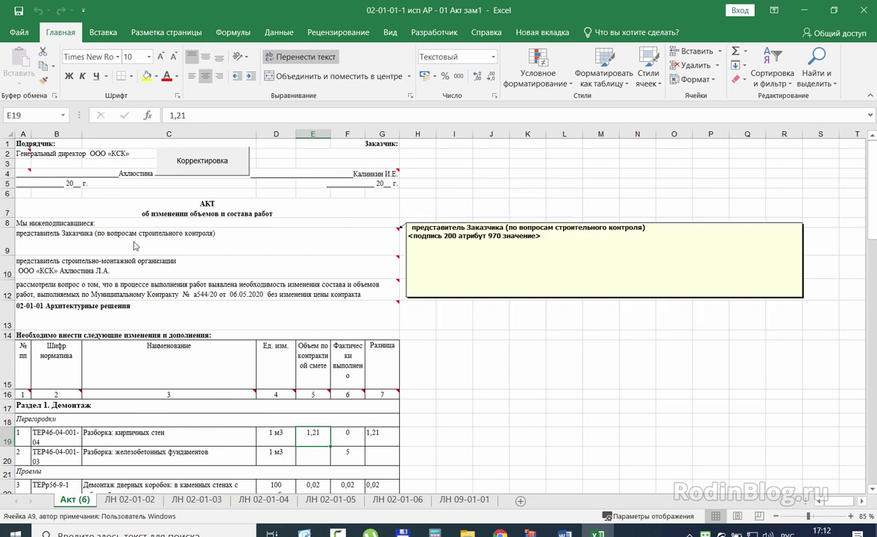
left_click(31, 152)
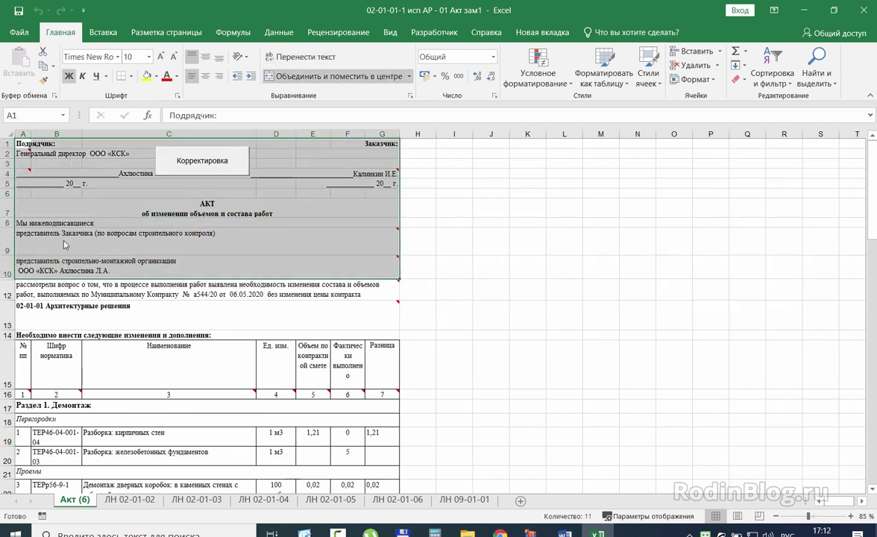
mouse_move(31, 155)
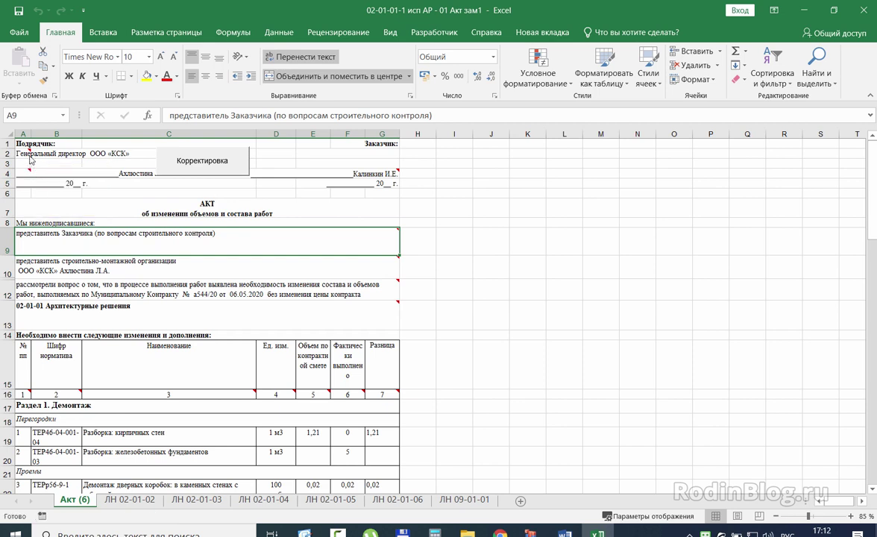
left_click(377, 176)
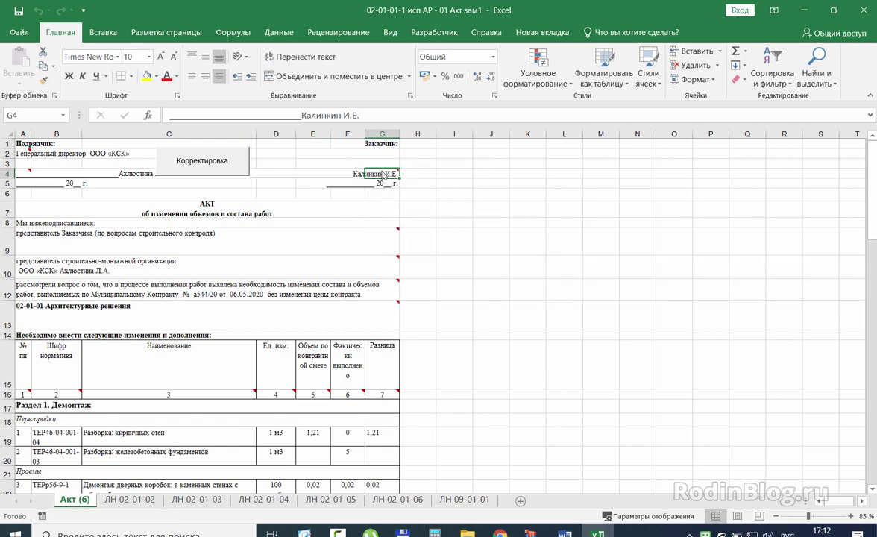
left_click(171, 207)
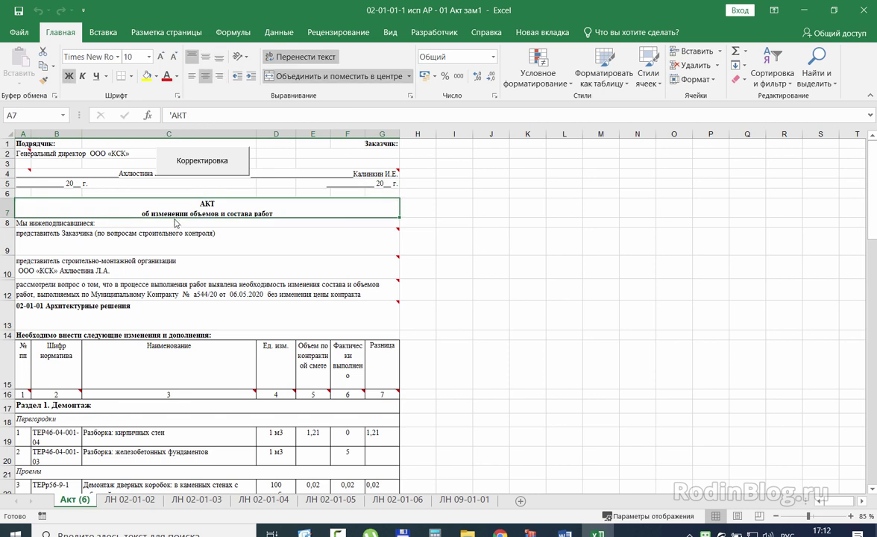
- Run the Корректировка macro with the объединить акты option enabled and dismiss the completion message
left_click(189, 162)
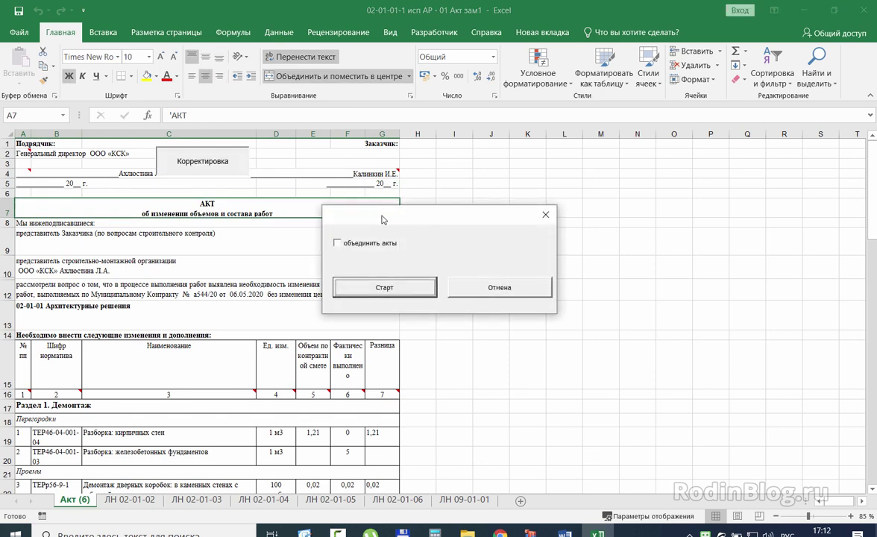
left_click_drag(382, 218, 224, 217)
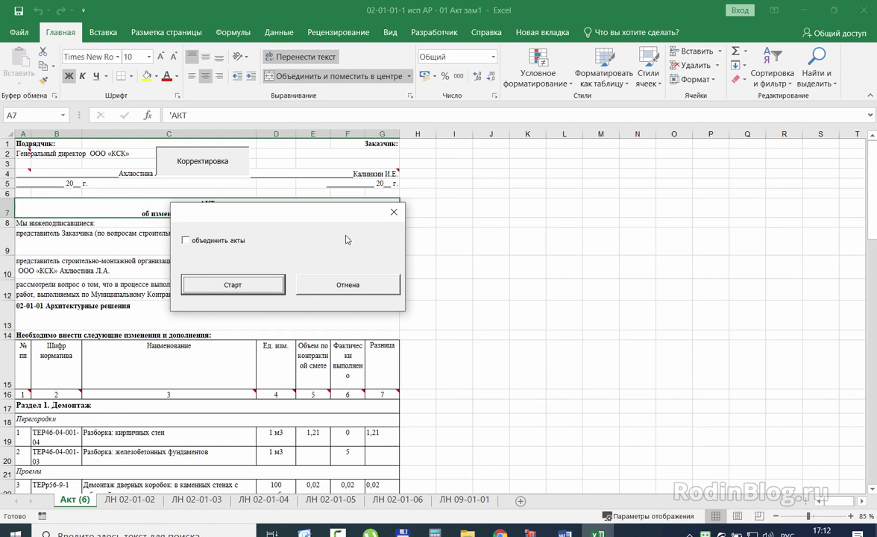
left_click(215, 242)
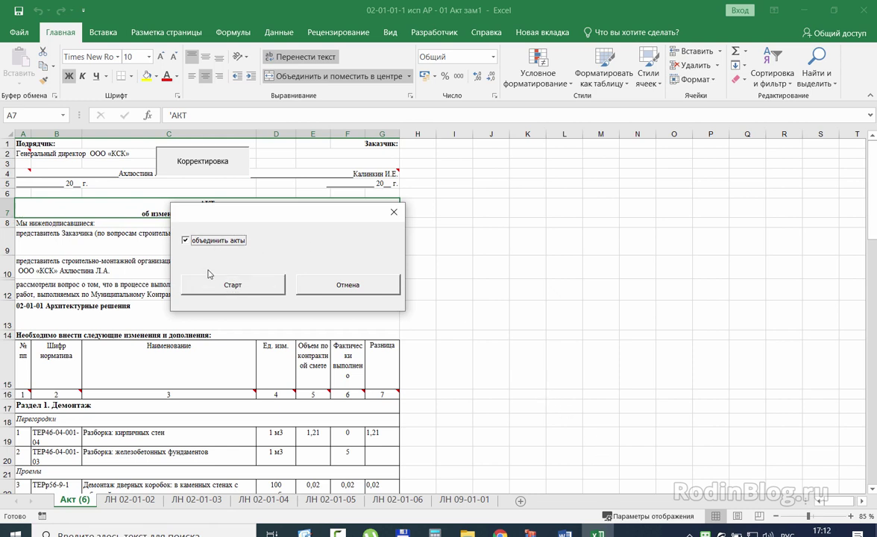
left_click(256, 286)
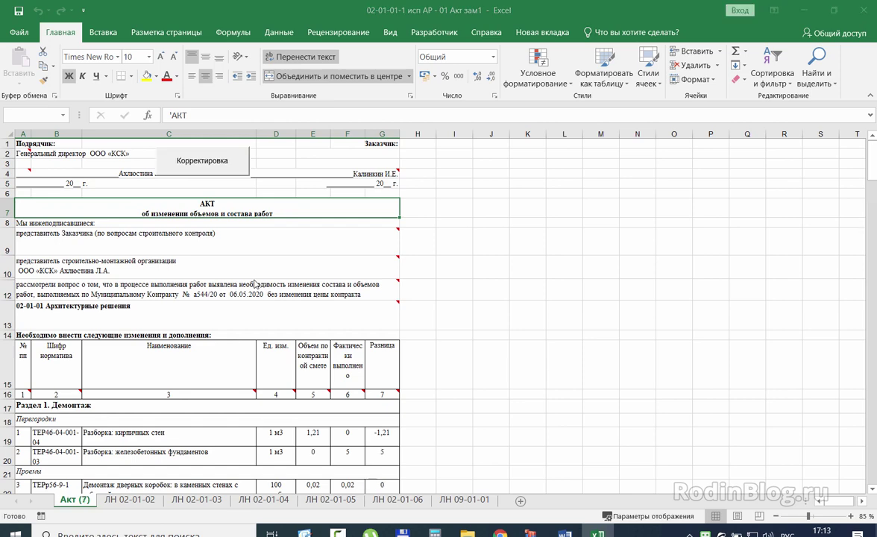
left_click(394, 333)
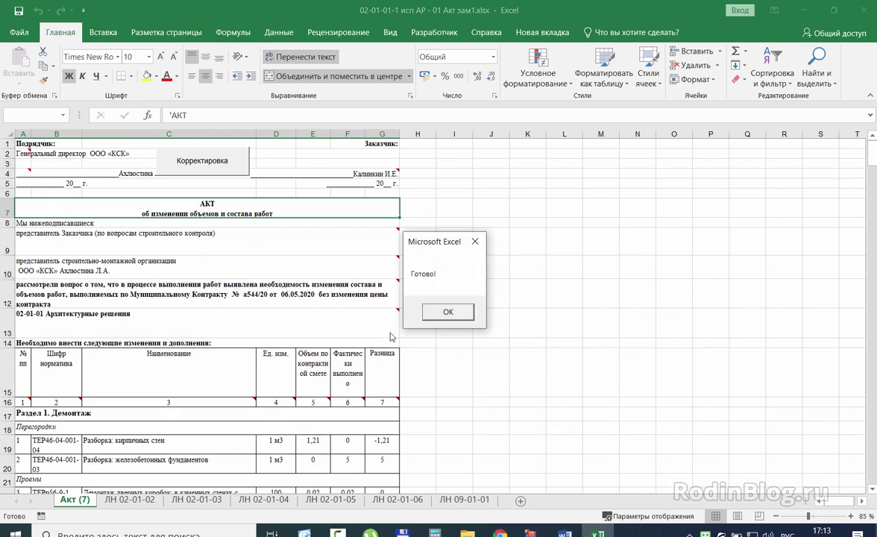
left_click_drag(420, 236, 184, 233)
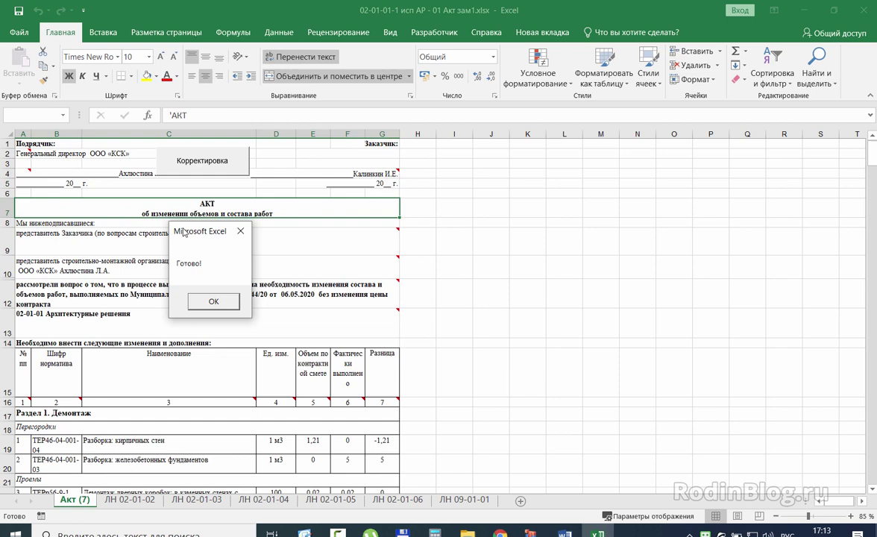
left_click(214, 301)
- Check the corrected act's contract and estimate name rows and the Разница formula for position 1, Разборка: кирпичных стен
left_click(79, 311)
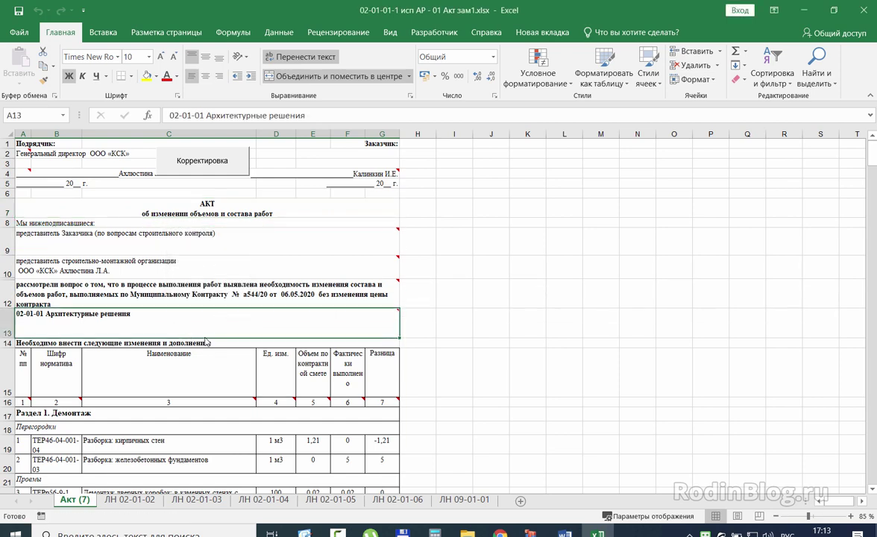
left_click(78, 304)
scroll(224, 358, "down", 2)
left_click(250, 366)
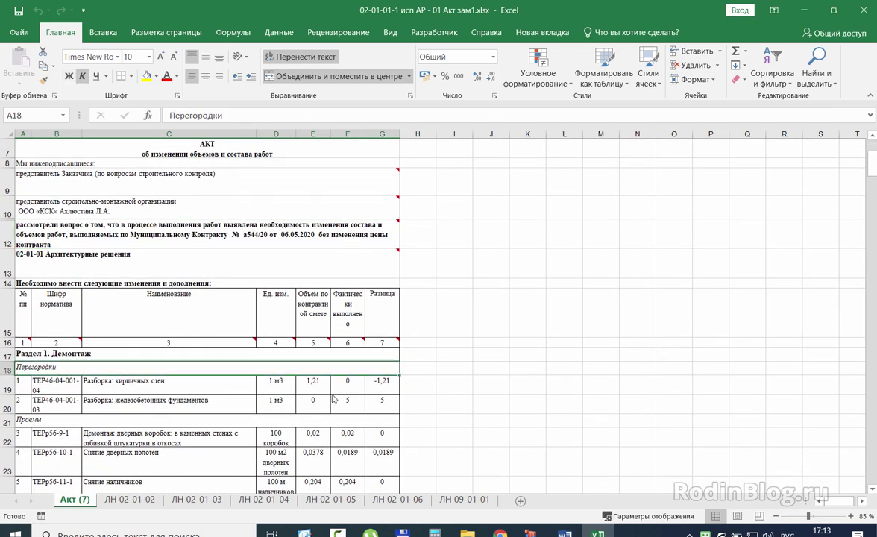
left_click(379, 384)
scroll(350, 375, "down", 1)
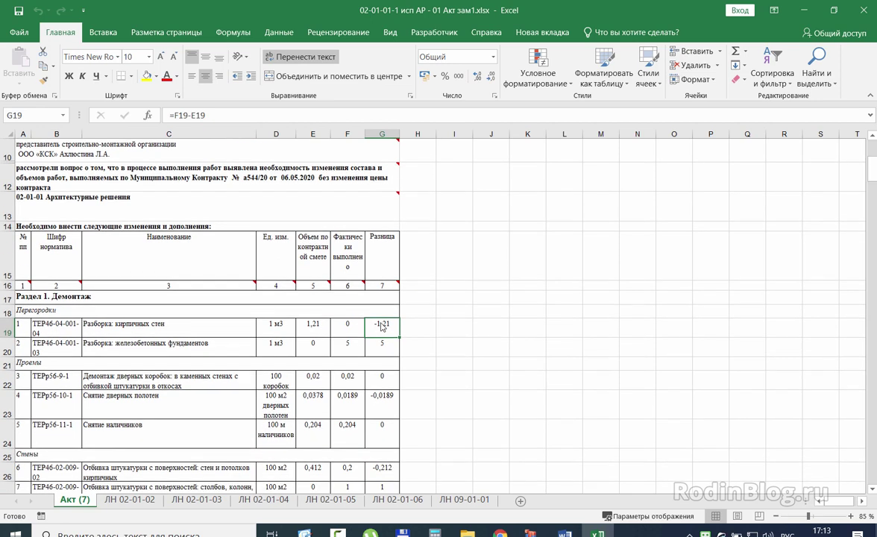
double_click(386, 334)
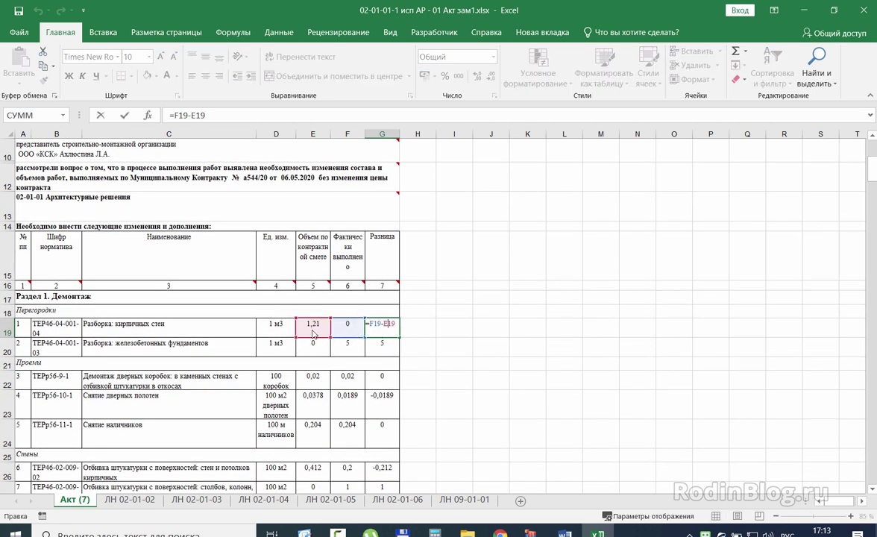
key("Return")
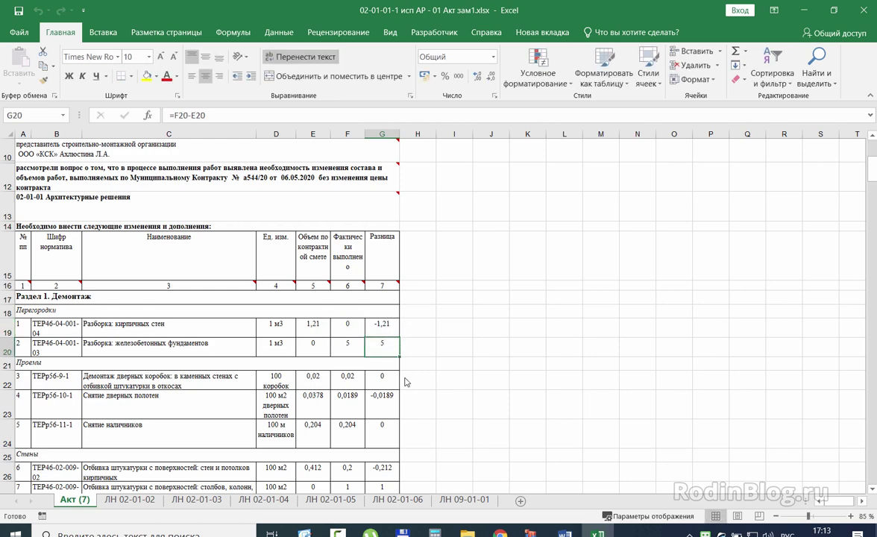
- Check the recalculated Разница formulas for positions 4, 5 and 9 and the values in the following rows
scroll(406, 382, "down", 1)
left_click(387, 357)
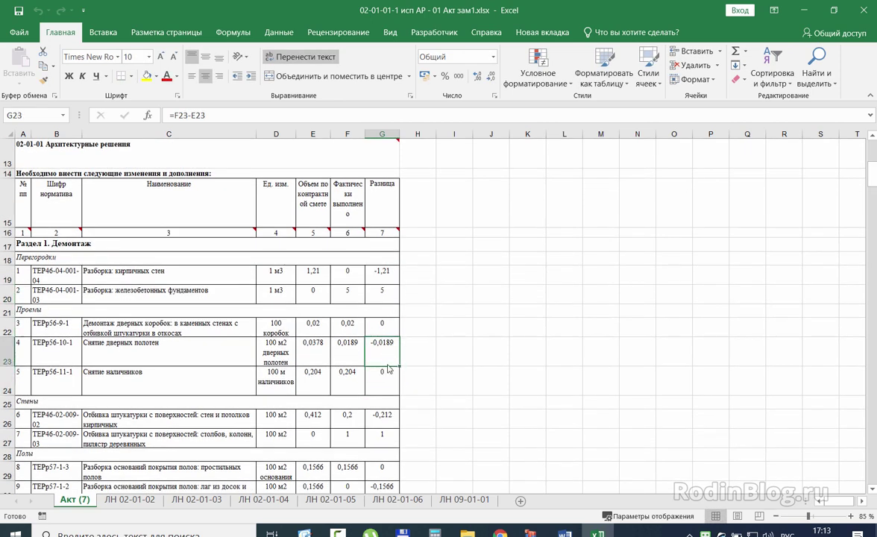
left_click(387, 368)
scroll(386, 368, "down", 3)
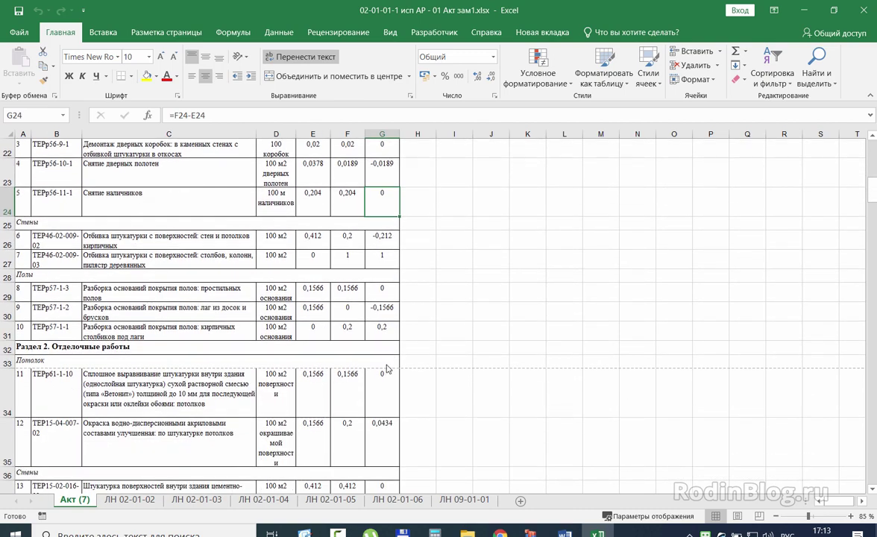
left_click(386, 317)
scroll(386, 317, "down", 6)
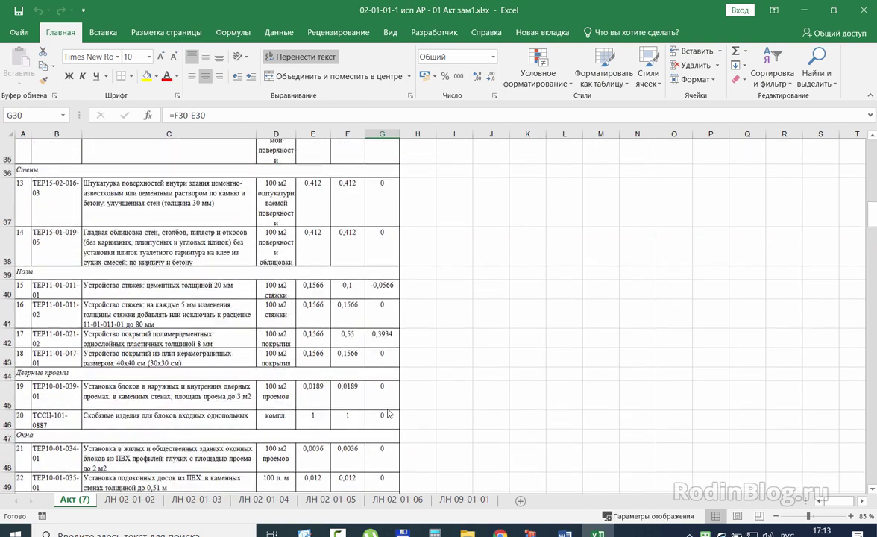
- Examine the junction after position 24 where the 02-01-02 Внутренние водопровод и канализация estimate joins the combined act
scroll(252, 393, "down", 1)
left_click(83, 334)
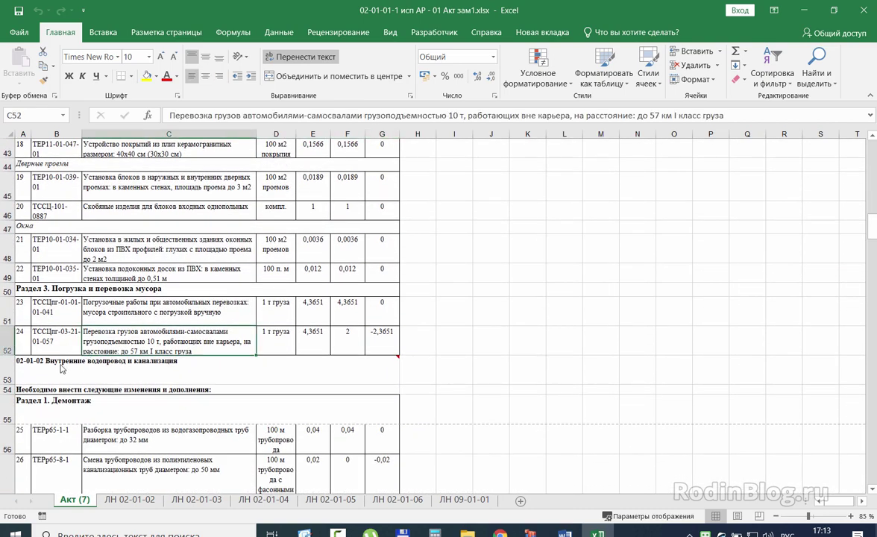
left_click_drag(31, 341, 30, 289)
left_click(79, 376)
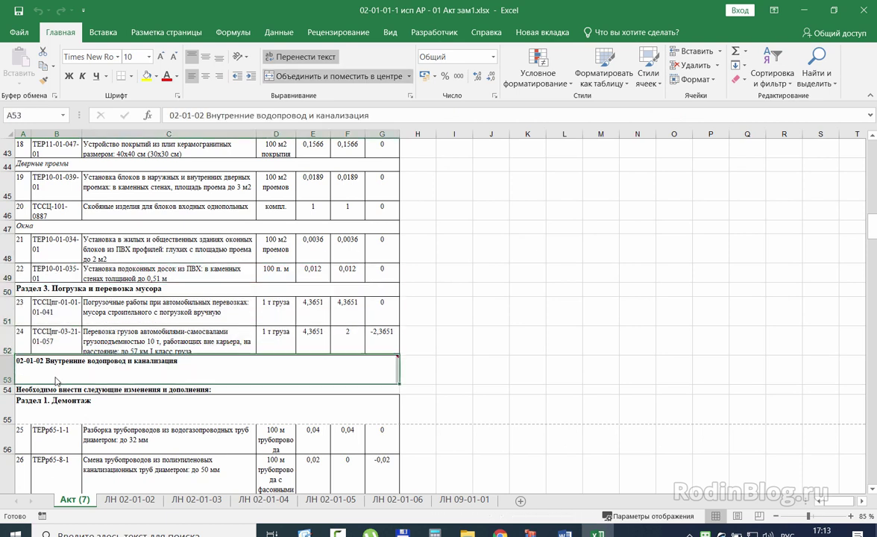
mouse_move(87, 380)
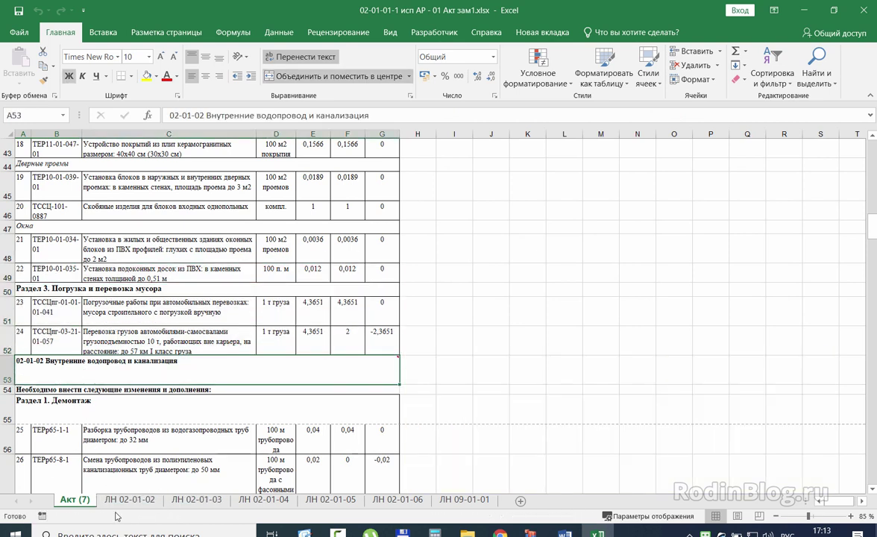
left_click(85, 417)
left_click(75, 373)
left_click(63, 410)
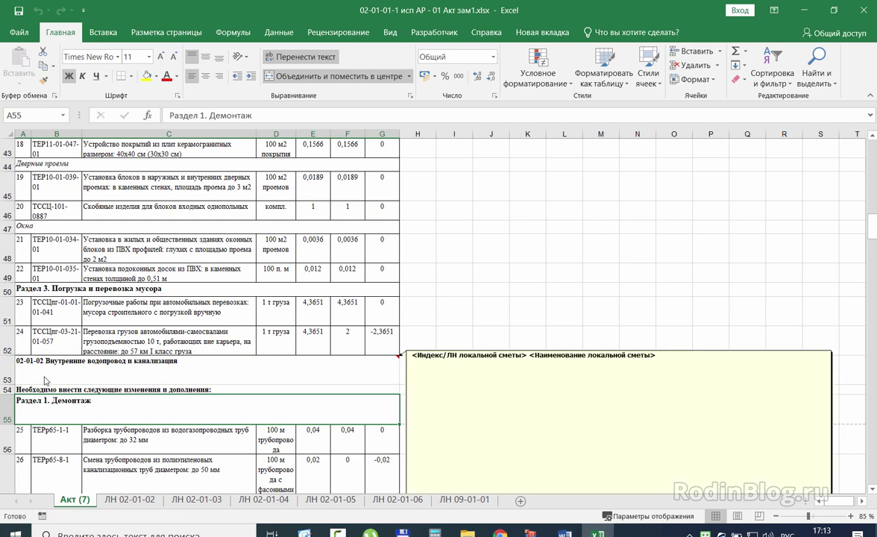
- Review the 02-01-02 estimate's name row, changes line, Раздел 1. Демонтаж heading and first item ТЕРр65-1-1
scroll(48, 362, "down", 1)
left_click(52, 307)
left_click(64, 368)
scroll(64, 368, "down", 2)
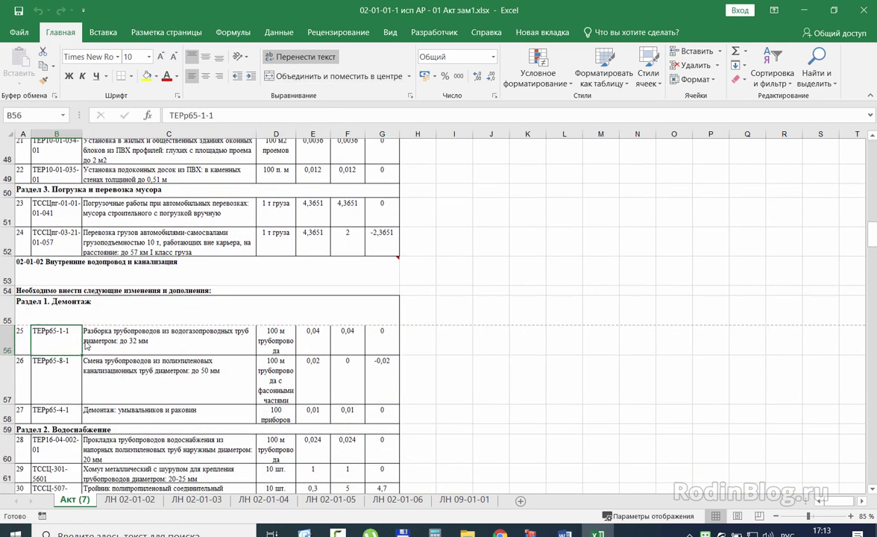
left_click(67, 253)
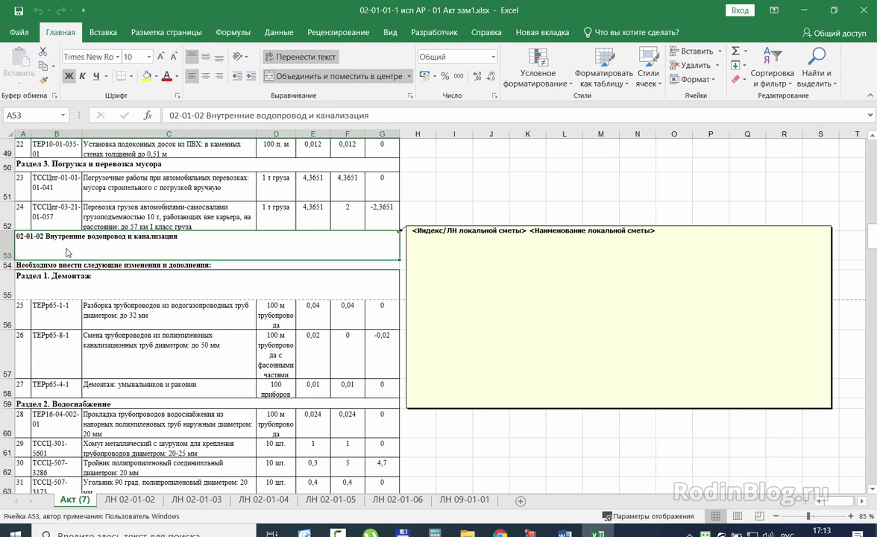
left_click(67, 265)
left_click(69, 289)
left_click(65, 323)
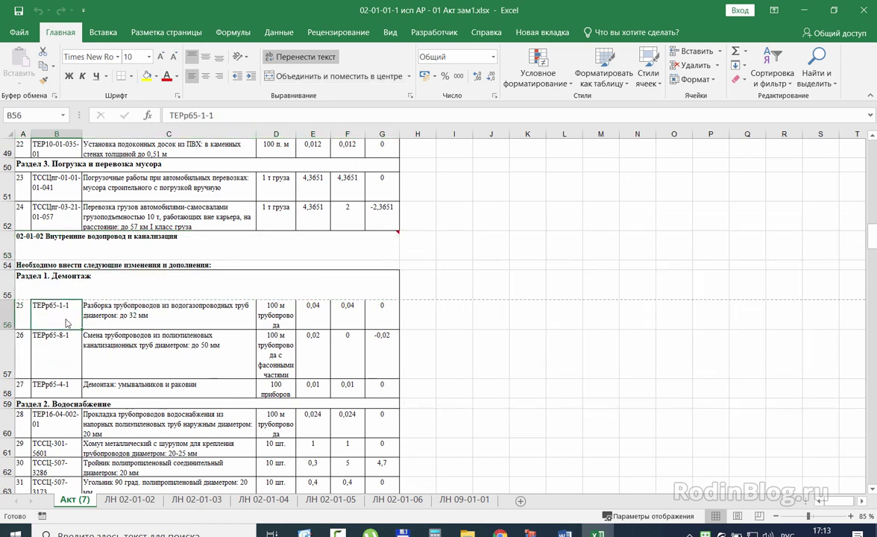
- Check the continuous position numbering from 24 to 25 across the two estimates and through the following 02-01-02 sections
left_click(20, 222)
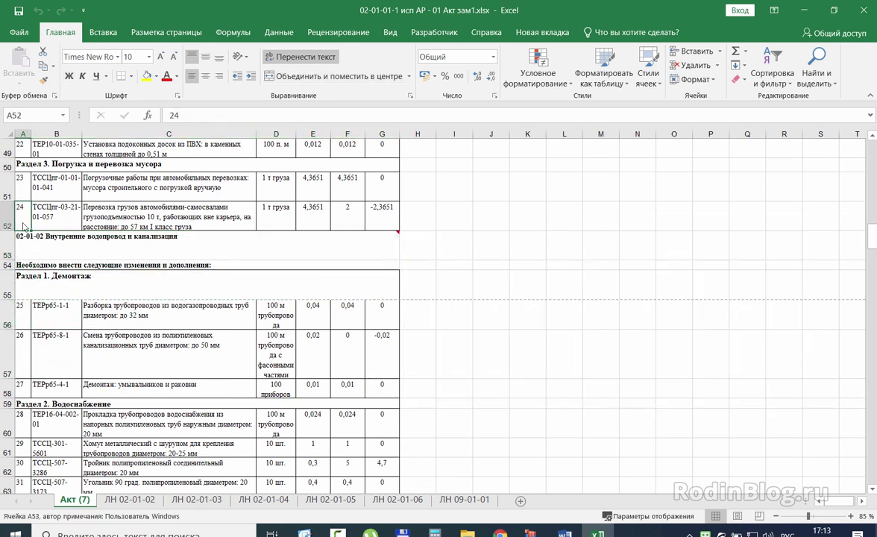
mouse_move(22, 225)
left_mouse_down()
mouse_move(33, 184)
mouse_move(14, 218)
left_mouse_up()
mouse_move(26, 311)
left_mouse_down()
mouse_move(11, 307)
mouse_move(22, 326)
mouse_move(25, 303)
left_mouse_up()
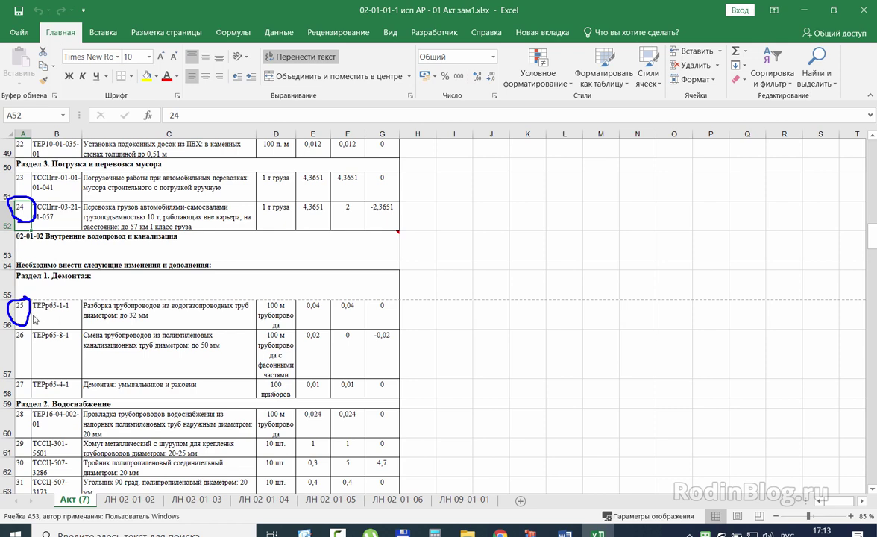
left_click(63, 321)
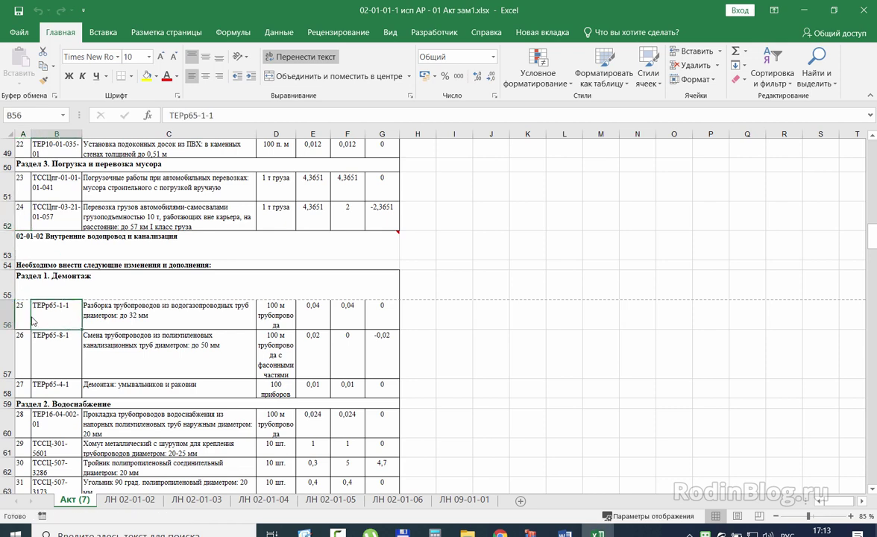
scroll(67, 336, "down", 1)
scroll(99, 307, "down", 9)
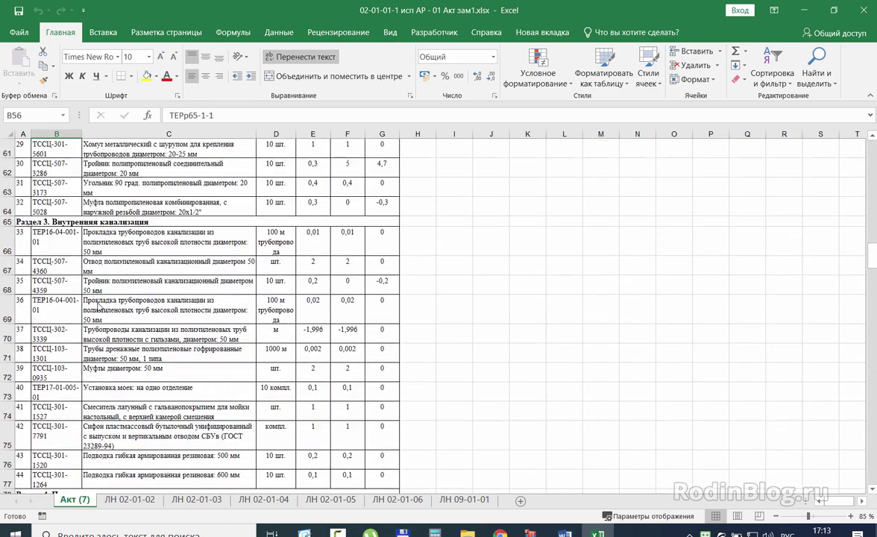
- Examine the junction after position 46 where the 02-01-03 Отопление и вентиляция estimate and its Раздел 1. Демонтаж begin
scroll(95, 306, "up", 1)
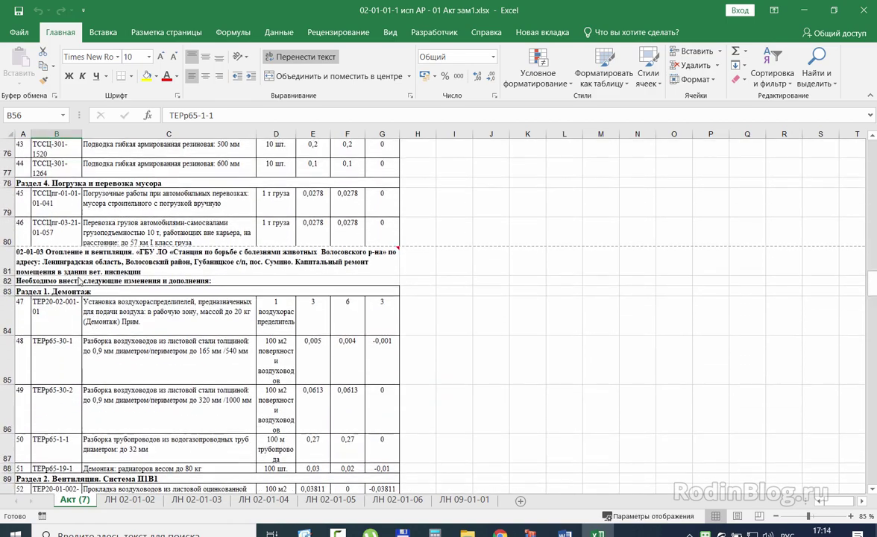
left_click(63, 261)
left_click(63, 291)
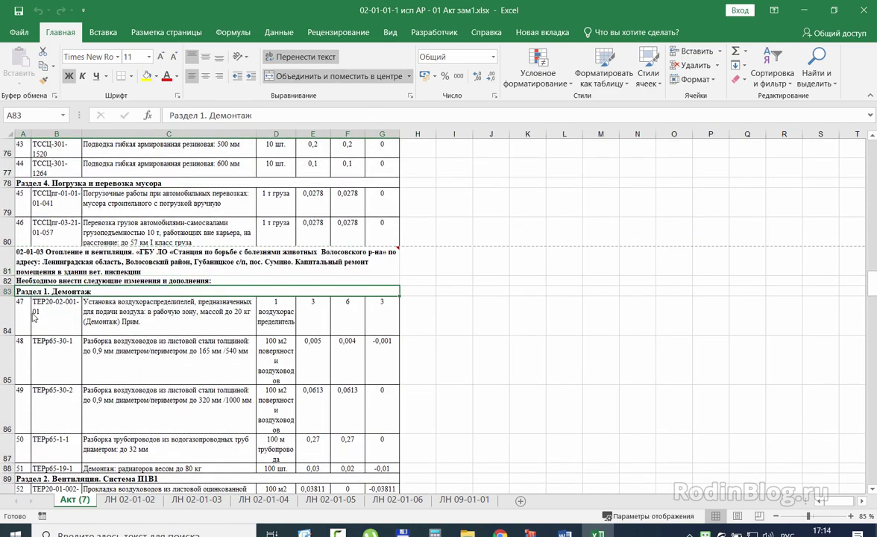
- Check the continuous numbering through the remaining merged estimates, including 02-01-06 Охранная сигнализация and 09-01-01 Пуско-наладочные работы по сетям электроснабжения
scroll(34, 318, "down", 9)
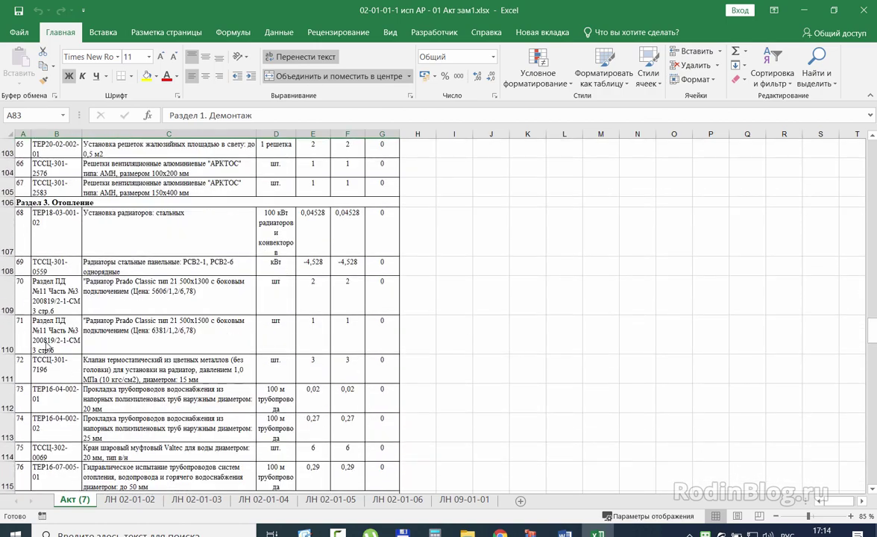
scroll(47, 347, "down", 20)
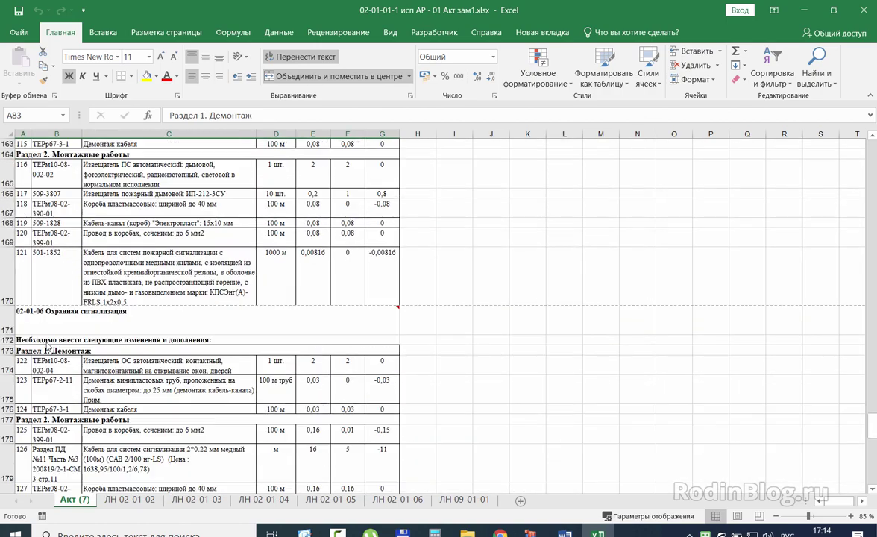
scroll(48, 347, "down", 16)
scroll(63, 352, "up", 10)
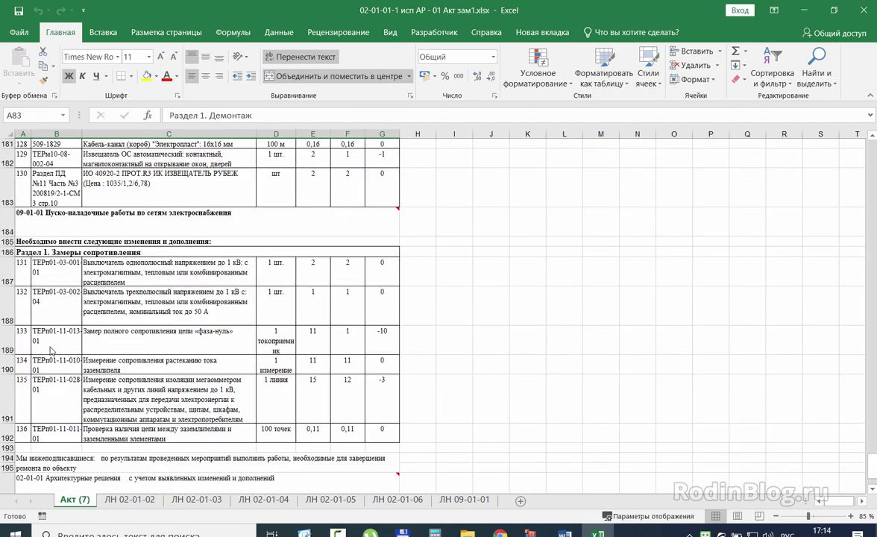
scroll(51, 350, "down", 2)
- Review the closing statement, the estimate name line and both representatives' signature lines at the end of the combined act
left_click(50, 341)
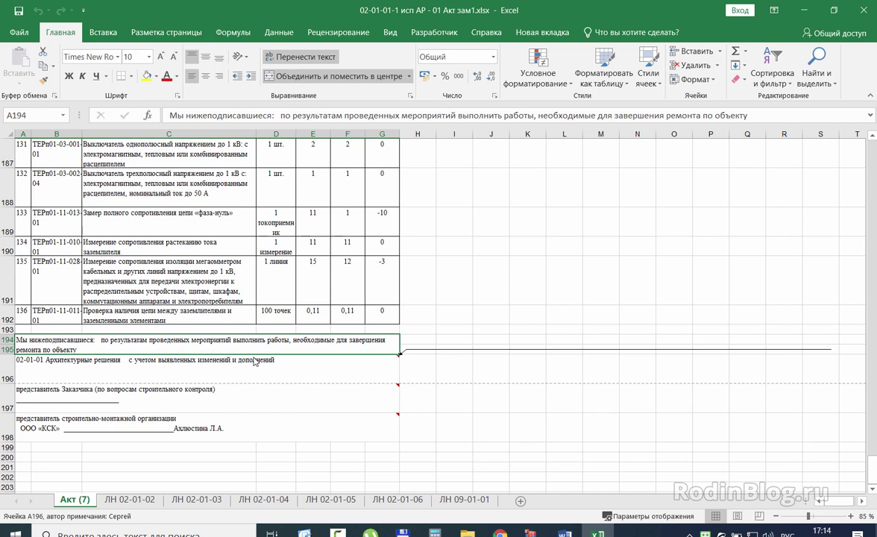
left_click(86, 356)
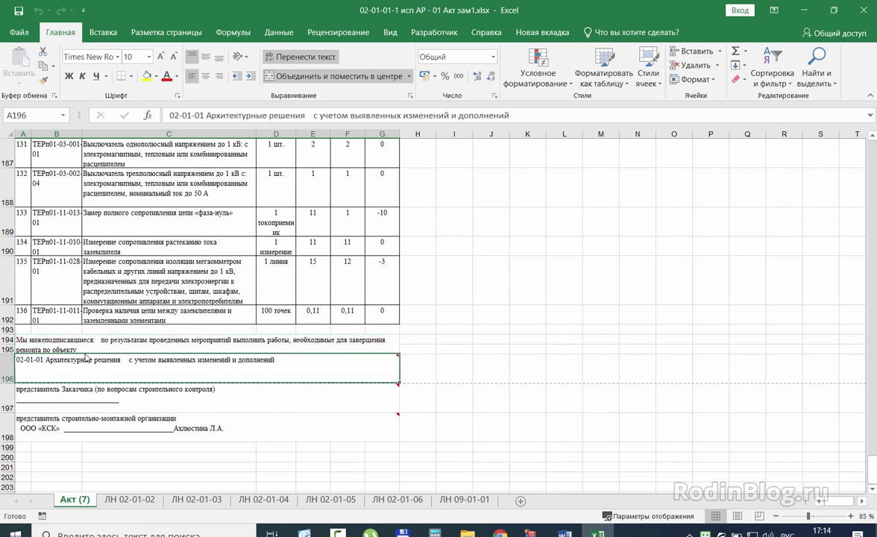
left_click(87, 351)
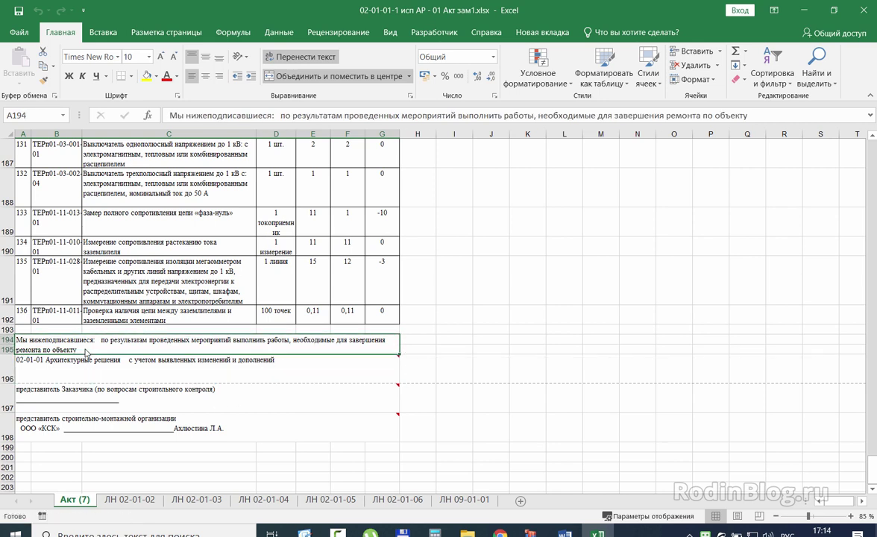
left_click(90, 393)
left_click(93, 422)
- View the объединить акты option of the Корректировка command on Акт (7) and close it without running
key("ctrl+Up")
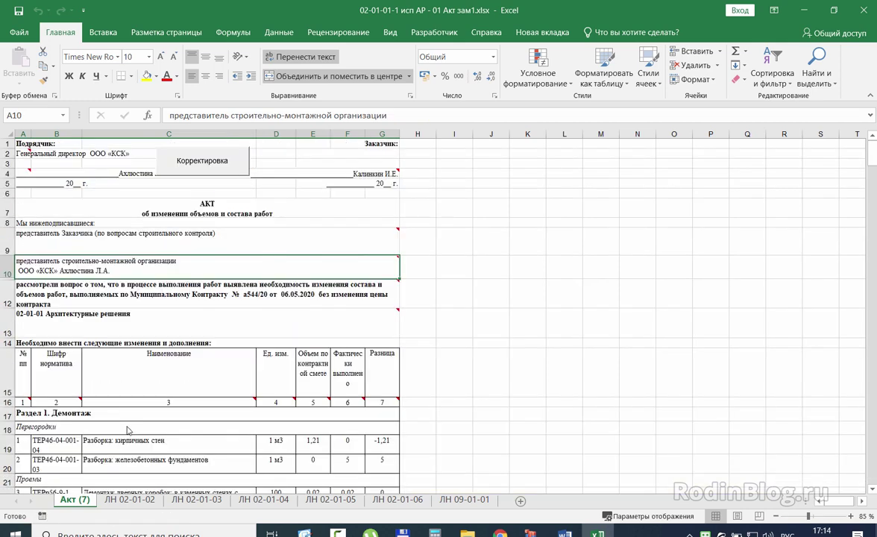
left_click(202, 167)
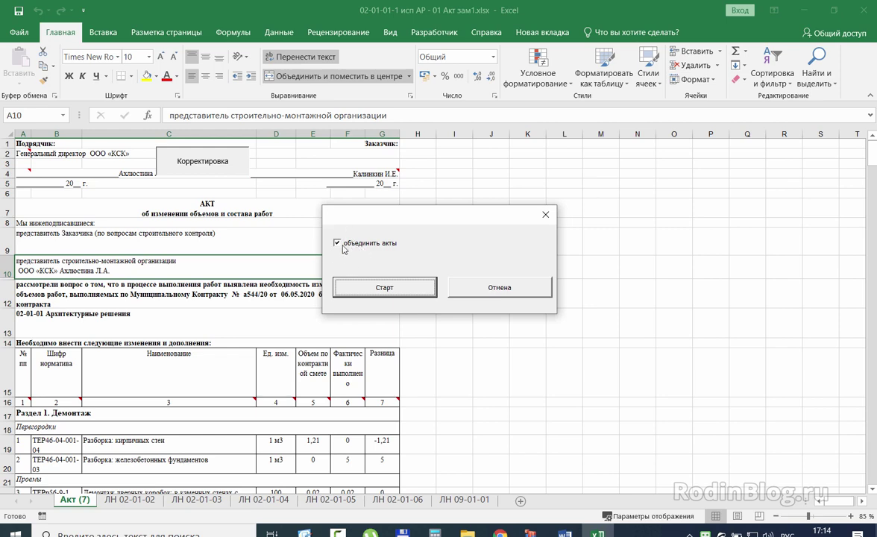
left_click(494, 287)
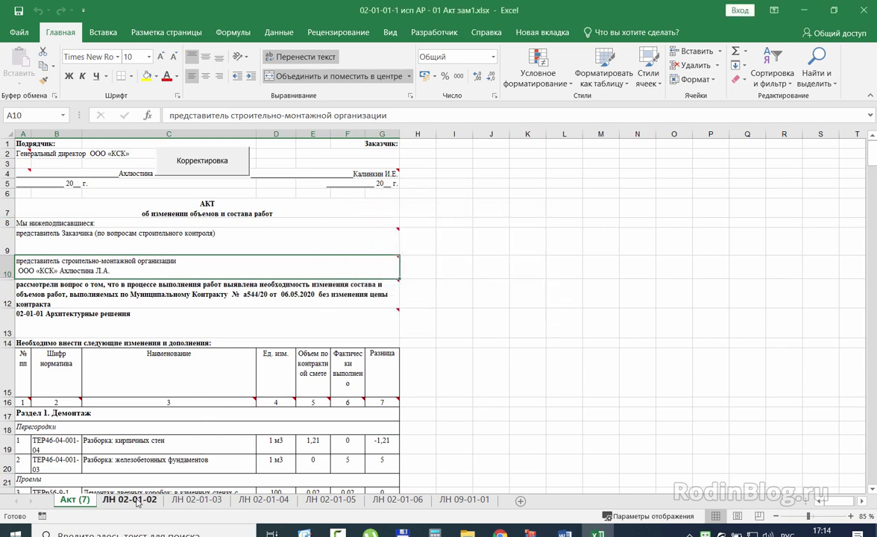
- Inspect the act on sheet ЛН 02-01-02 and the Разница values of its first positions
scroll(216, 306, "up", 6)
scroll(298, 335, "down", 2)
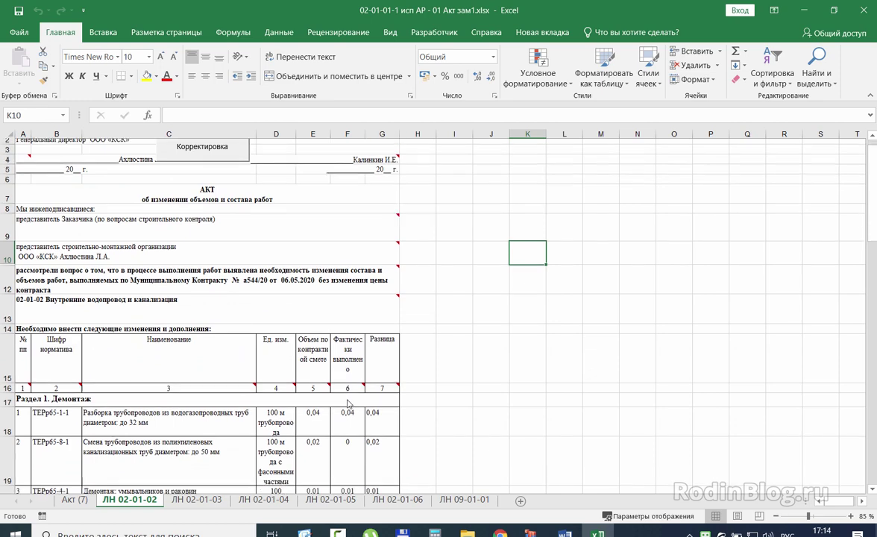
left_click(381, 385)
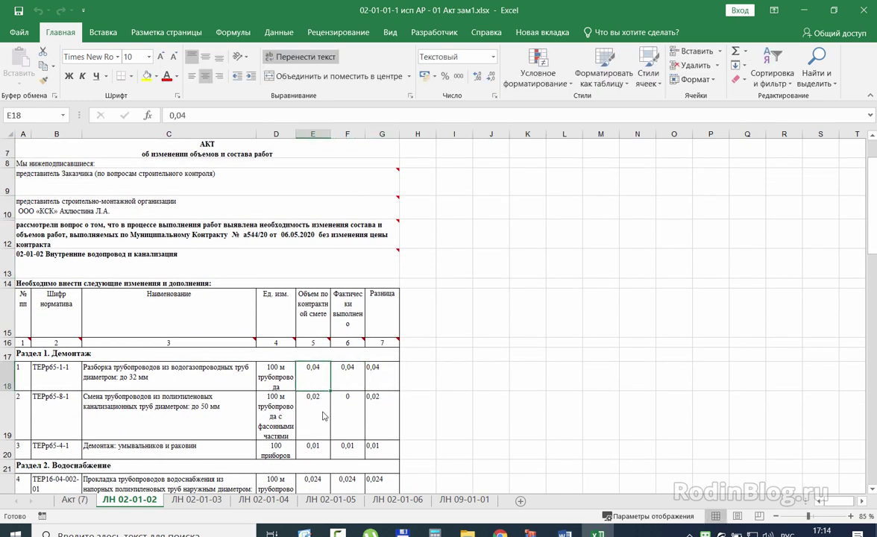
- Look through sheets ЛН 02-01-03 to ЛН 02-01-06 and inspect the Разница cells G18, G19 and G23 of ЛН 02-01-06
left_click(213, 500)
left_click(263, 499)
left_click(330, 500)
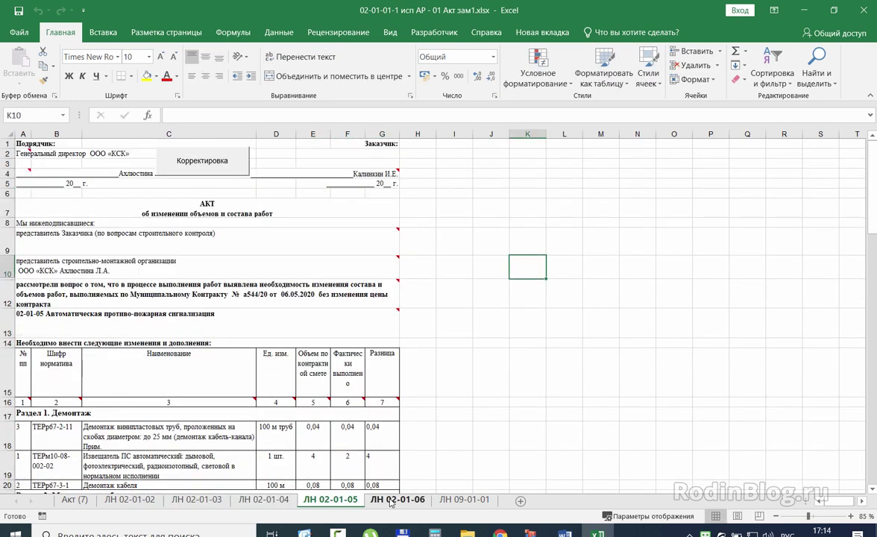
left_click(397, 499)
scroll(374, 393, "down", 3)
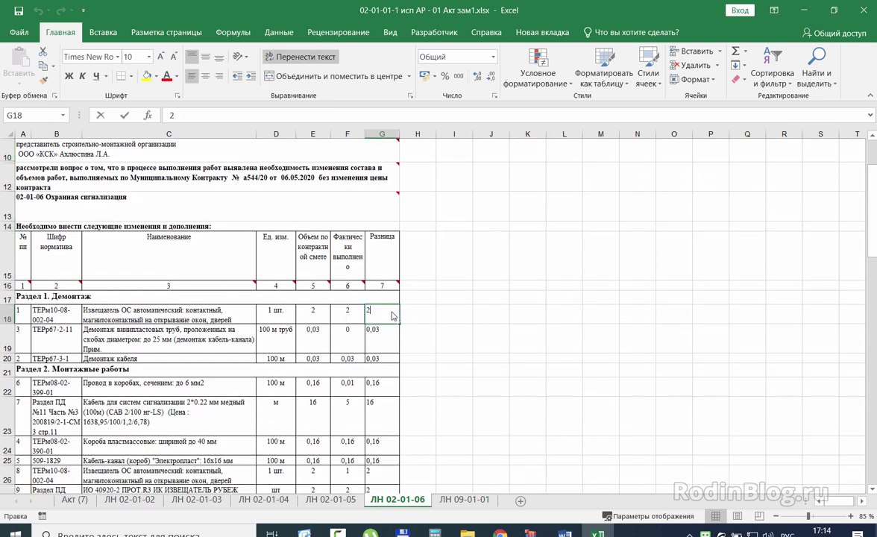
left_click(391, 337)
left_click(384, 419)
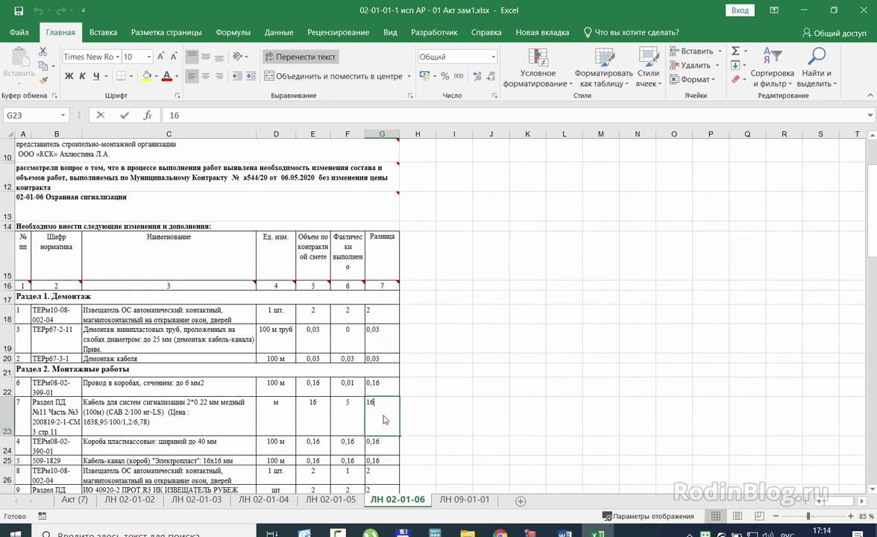
- Run Корректировка from Акт (7) with объединить акты switched off
left_click(74, 499)
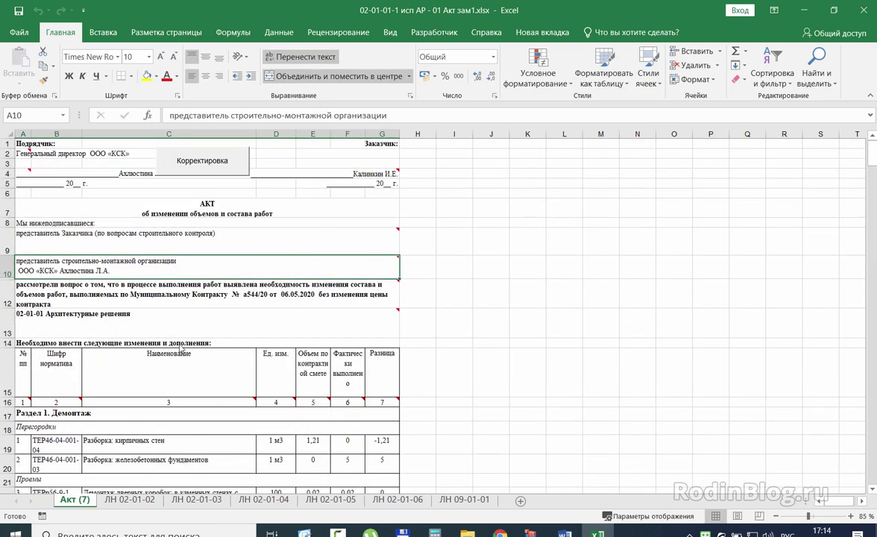
left_click(209, 171)
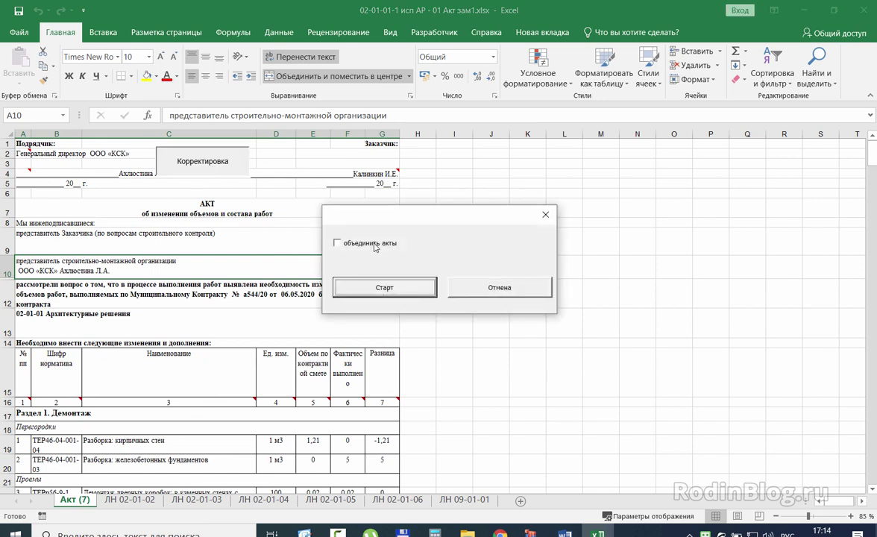
left_click(361, 287)
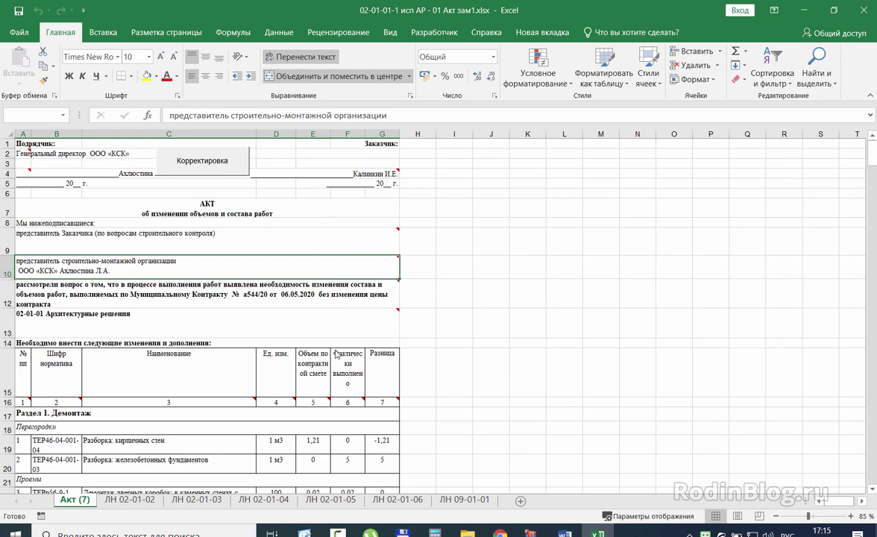
left_click(416, 291)
- Compare Акт (7) with ЛН 02-01-02 and check the Разница formulas for positions 1 and 2 on ЛН 02-01-02
left_click(128, 501)
left_click(75, 499)
scroll(174, 359, "down", 1)
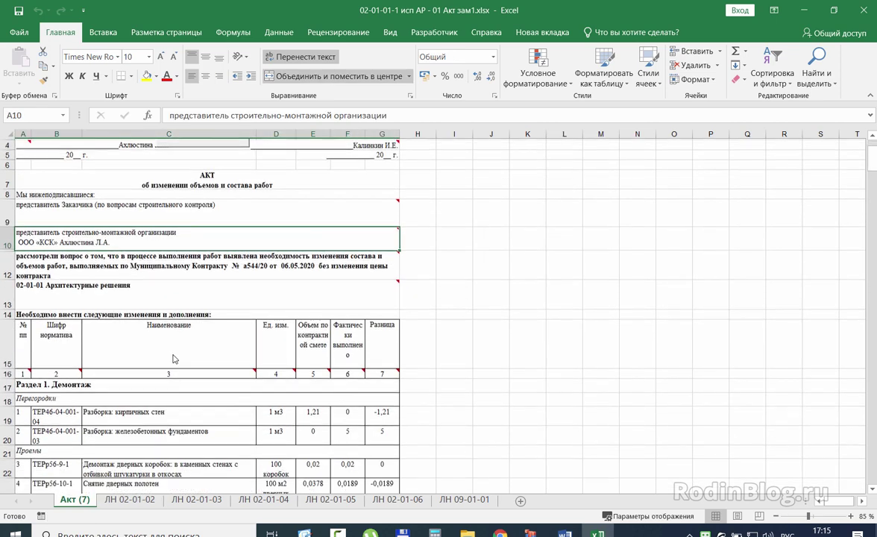
left_click(129, 499)
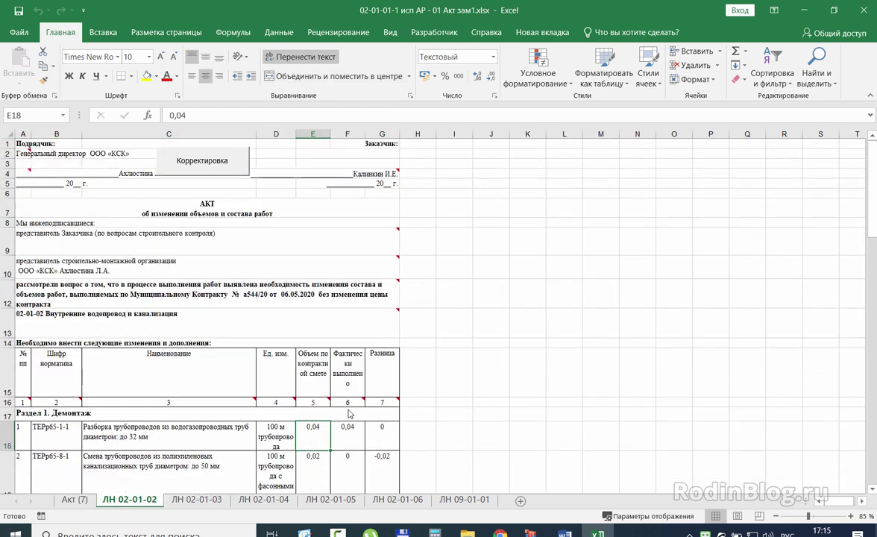
scroll(348, 412, "down", 1)
double_click(380, 406)
left_click(379, 434)
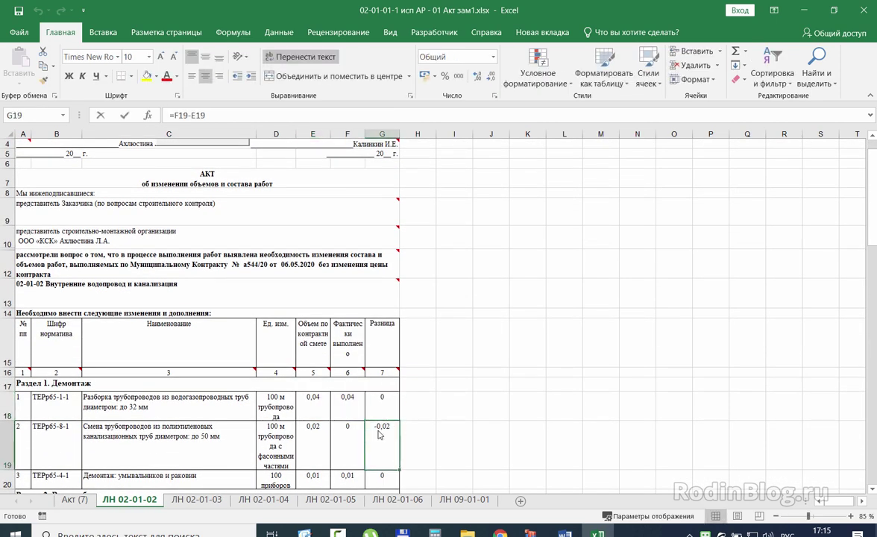
- Check the Разница formula for position 8 and the volumes in Раздел 3. Внутренняя канализация on ЛН 02-01-02
scroll(378, 433, "down", 4)
double_click(387, 377)
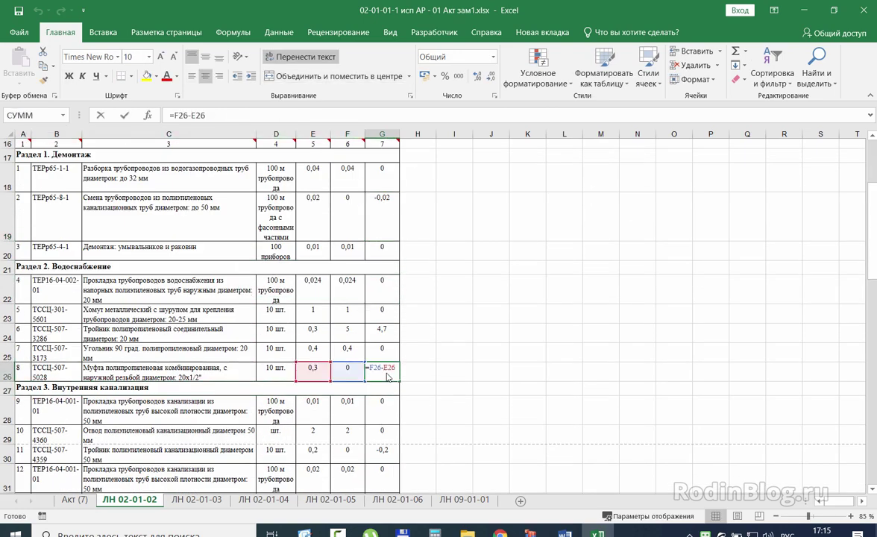
left_click(385, 400)
scroll(386, 401, "down", 3)
left_click(313, 274)
left_click(347, 336)
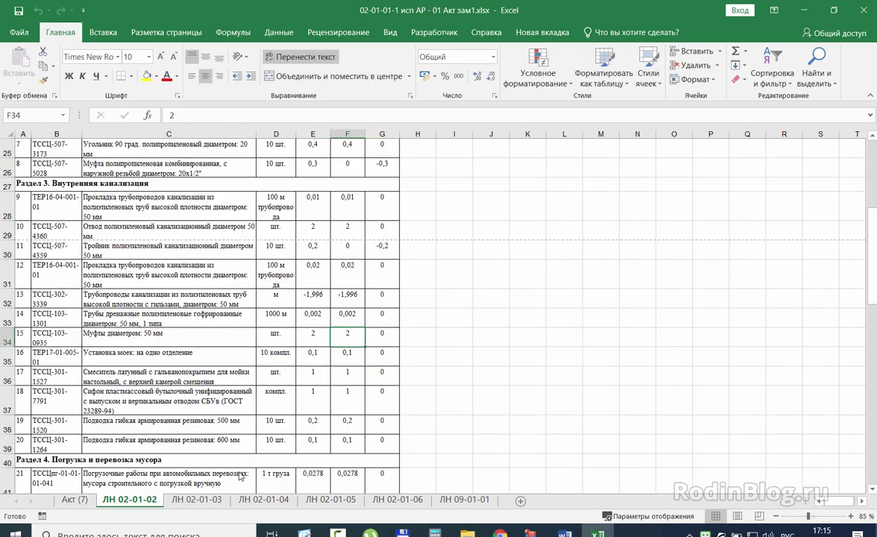
- Check the Разница formulas for positions 1 and 4 in Раздел 1. Демонтаж on sheet ЛН 02-01-03
left_click(263, 499)
left_click(196, 499)
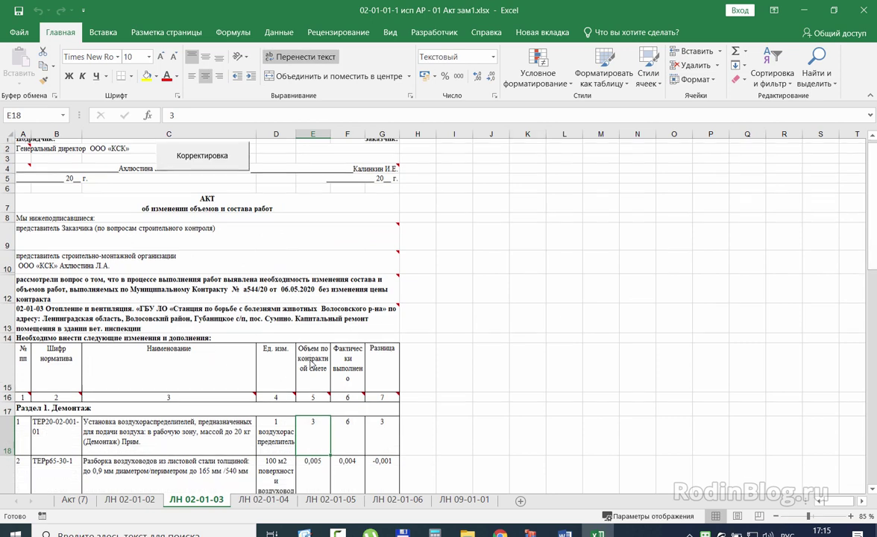
scroll(328, 371, "down", 2)
scroll(332, 369, "down", 2)
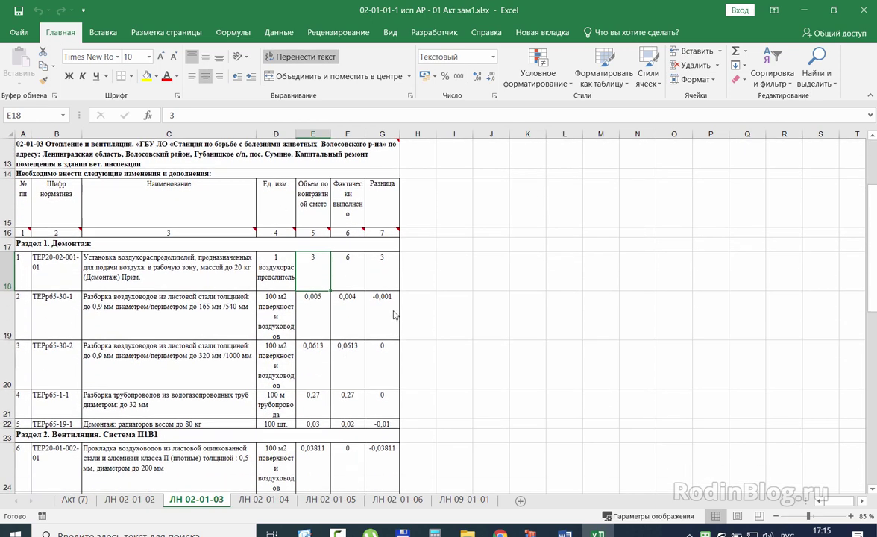
left_click(384, 272)
double_click(387, 274)
key("Escape")
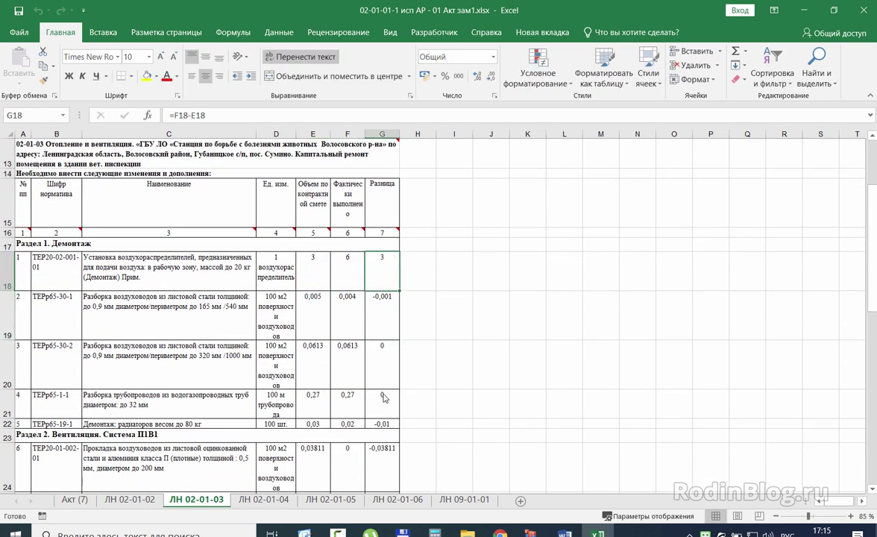
double_click(384, 409)
key("Escape")
- Review the Разница values and position numbering on ЛН 02-01-03 through Раздел 3. Отопление, including the formula for position 24
scroll(384, 408, "down", 4)
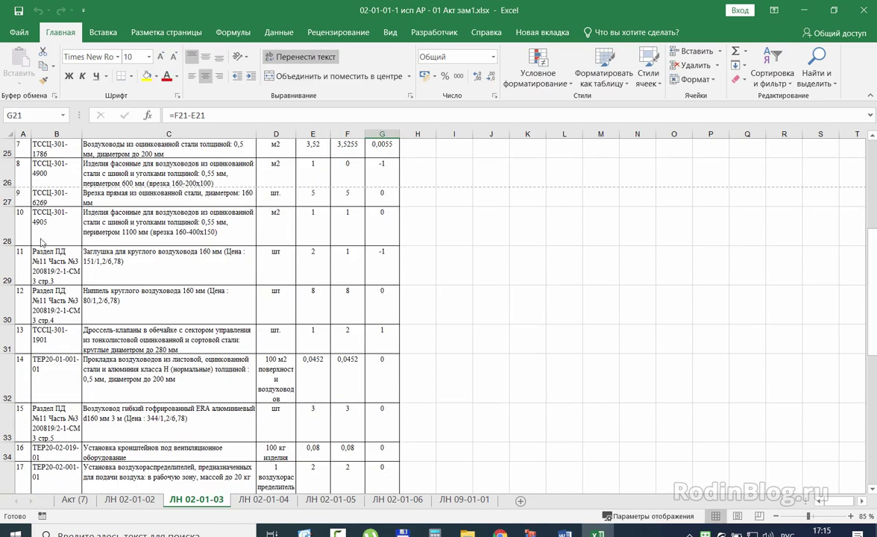
scroll(306, 465, "down", 1)
scroll(383, 417, "down", 2)
left_click(378, 386)
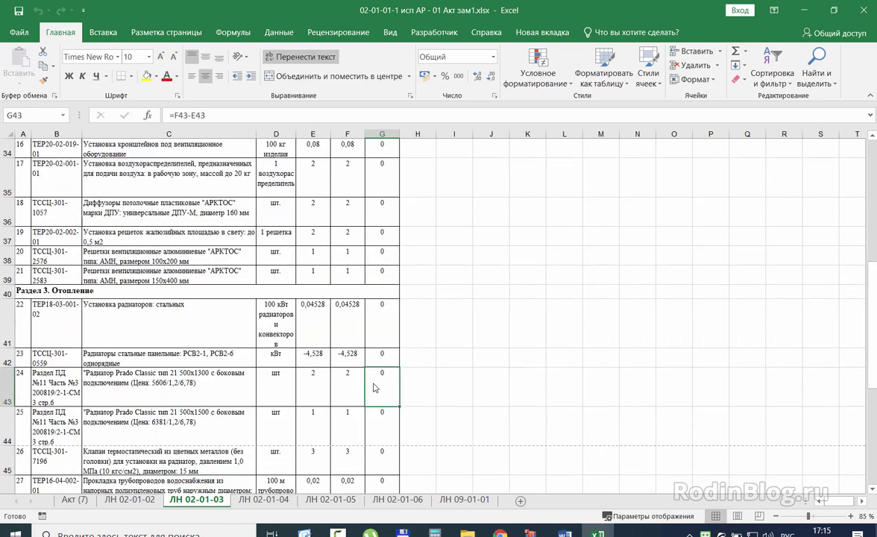
scroll(351, 358, "up", 2)
scroll(347, 417, "down", 2)
scroll(298, 455, "down", 15)
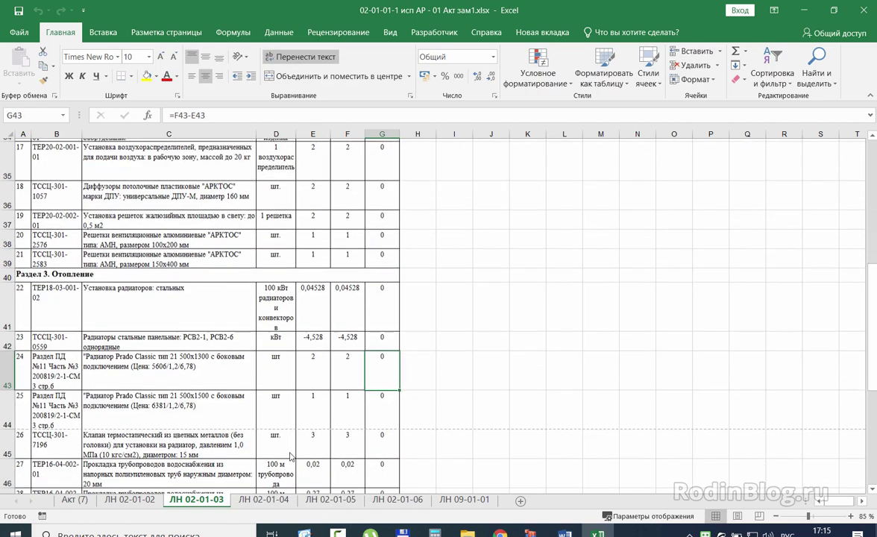
- Examine the header block of the ЛН 02-01-03 act, including the line for the construction organisation's representative
scroll(254, 422, "up", 10)
left_click_drag(37, 213, 171, 302)
scroll(187, 388, "up", 3)
left_click(204, 384)
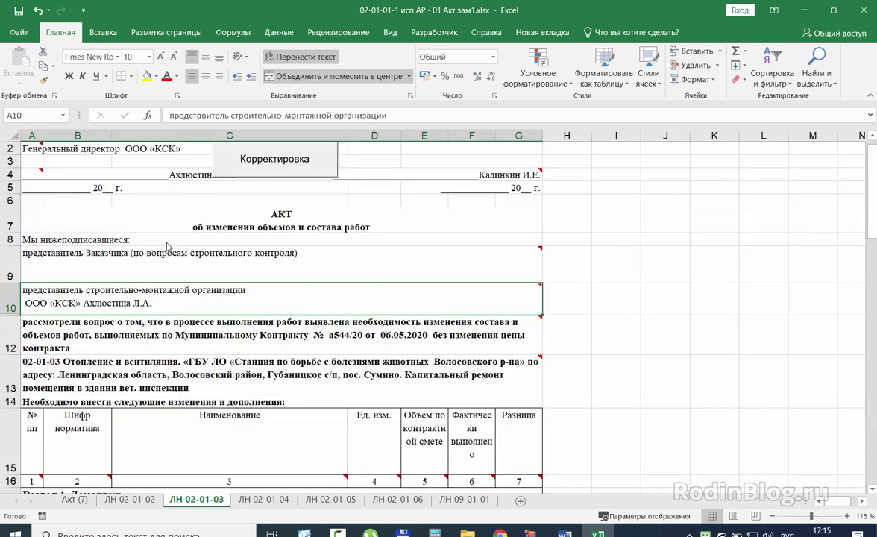